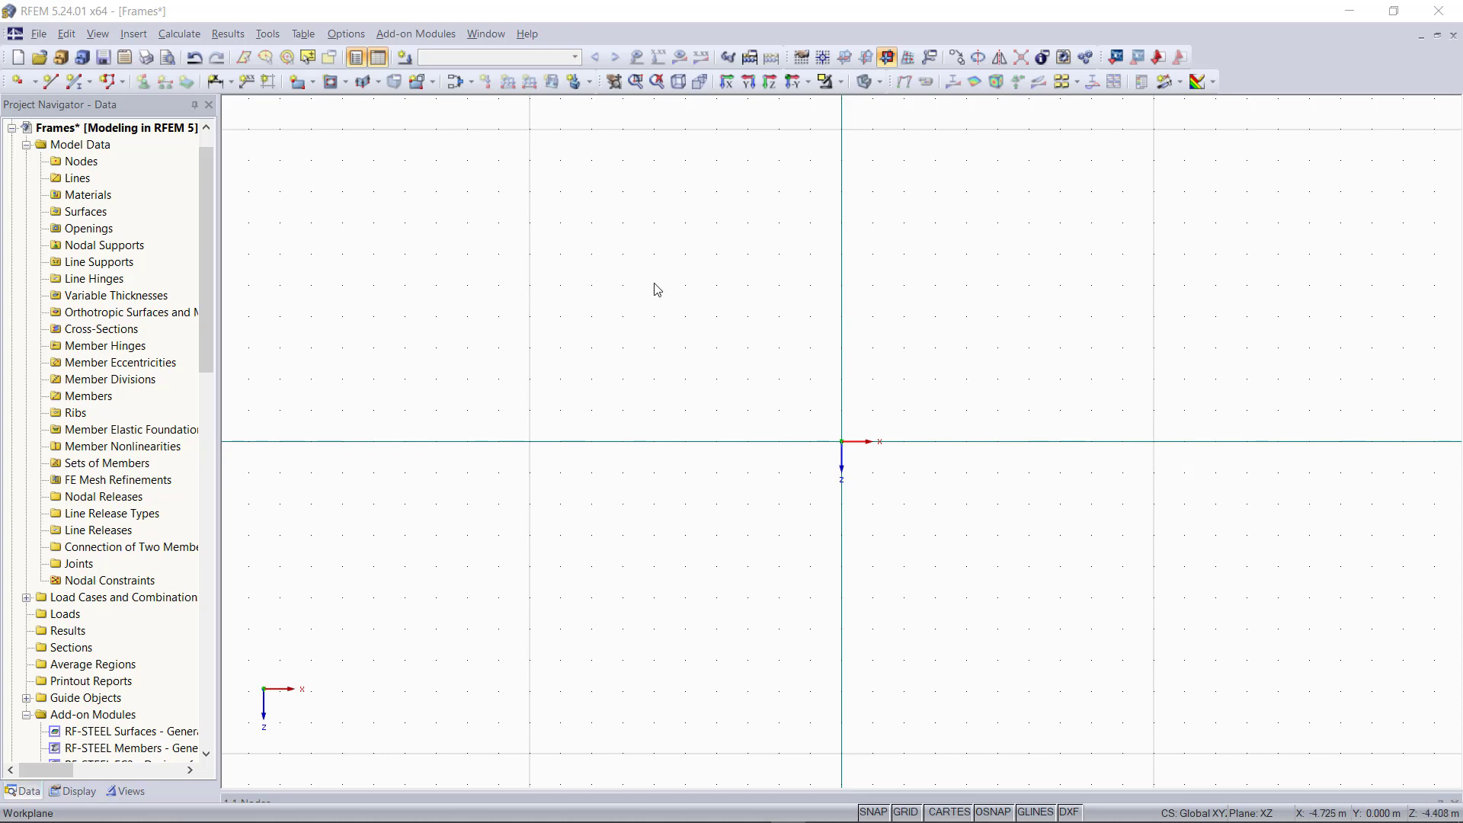
# Step: Start a new single beam member and choose the rolled I-section IPE 200 for its cross-section
pyautogui.click(69, 82)
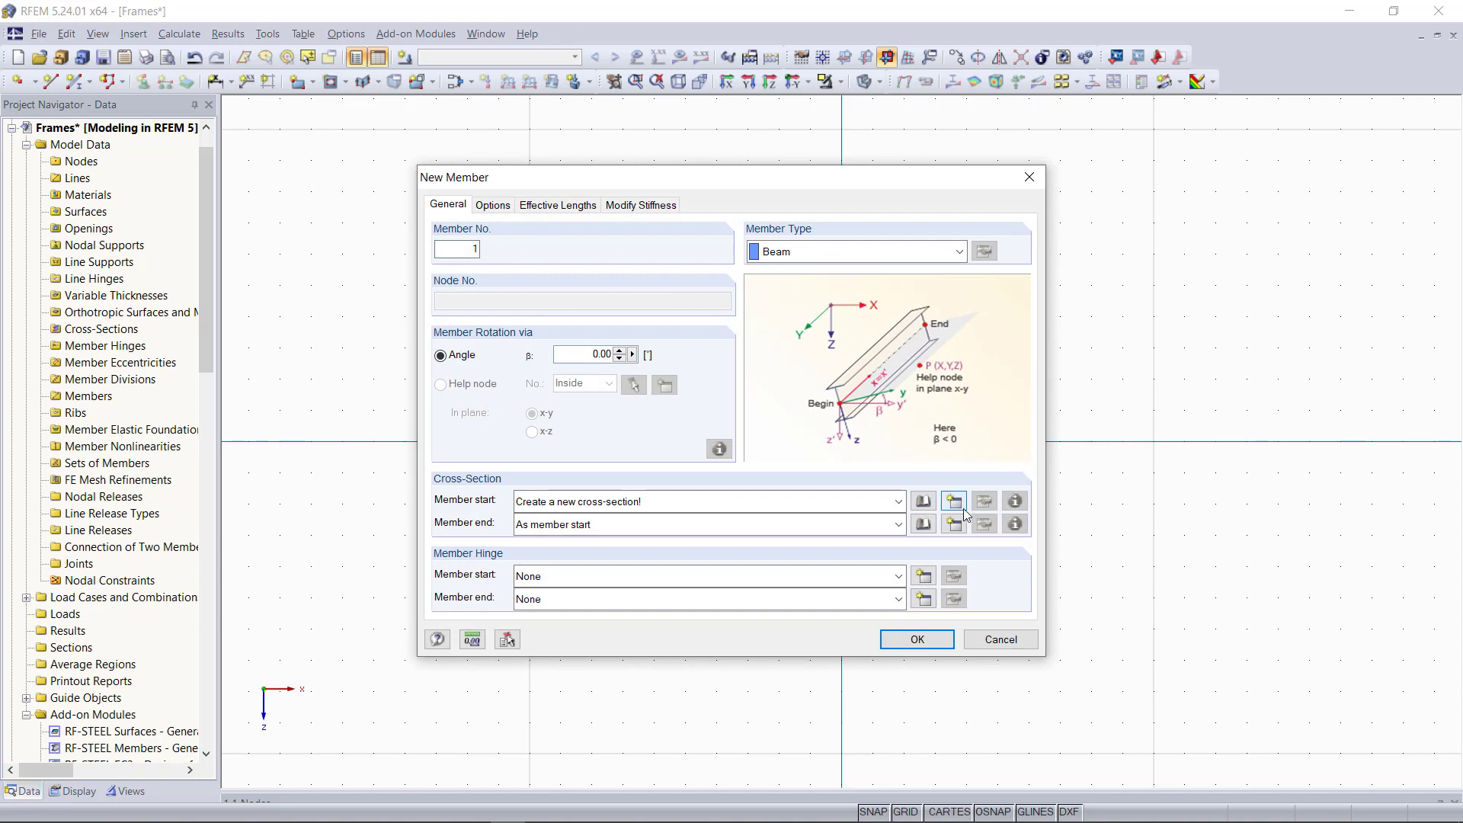
pyautogui.click(924, 502)
pyautogui.click(432, 235)
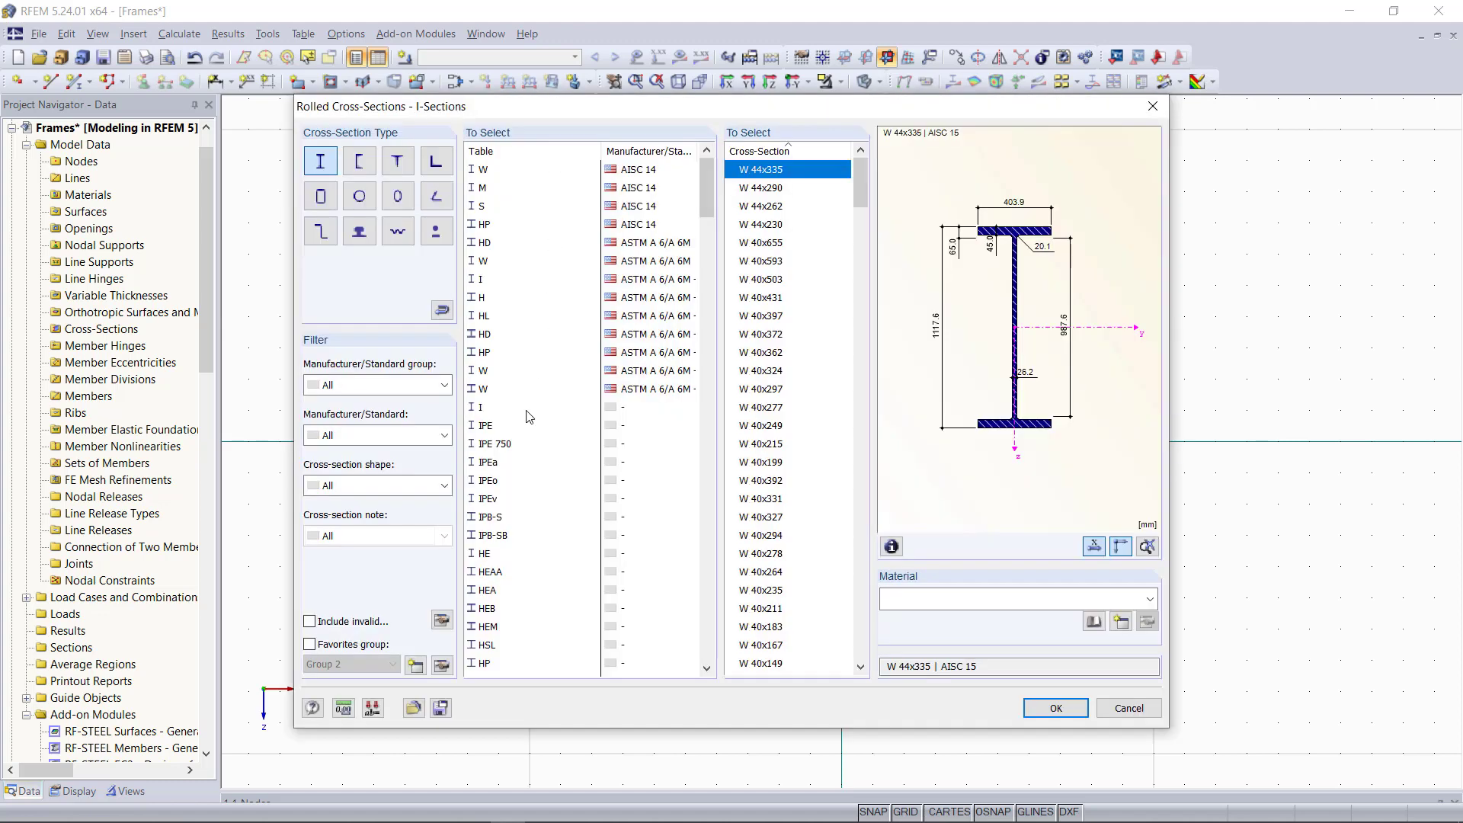
pyautogui.click(497, 426)
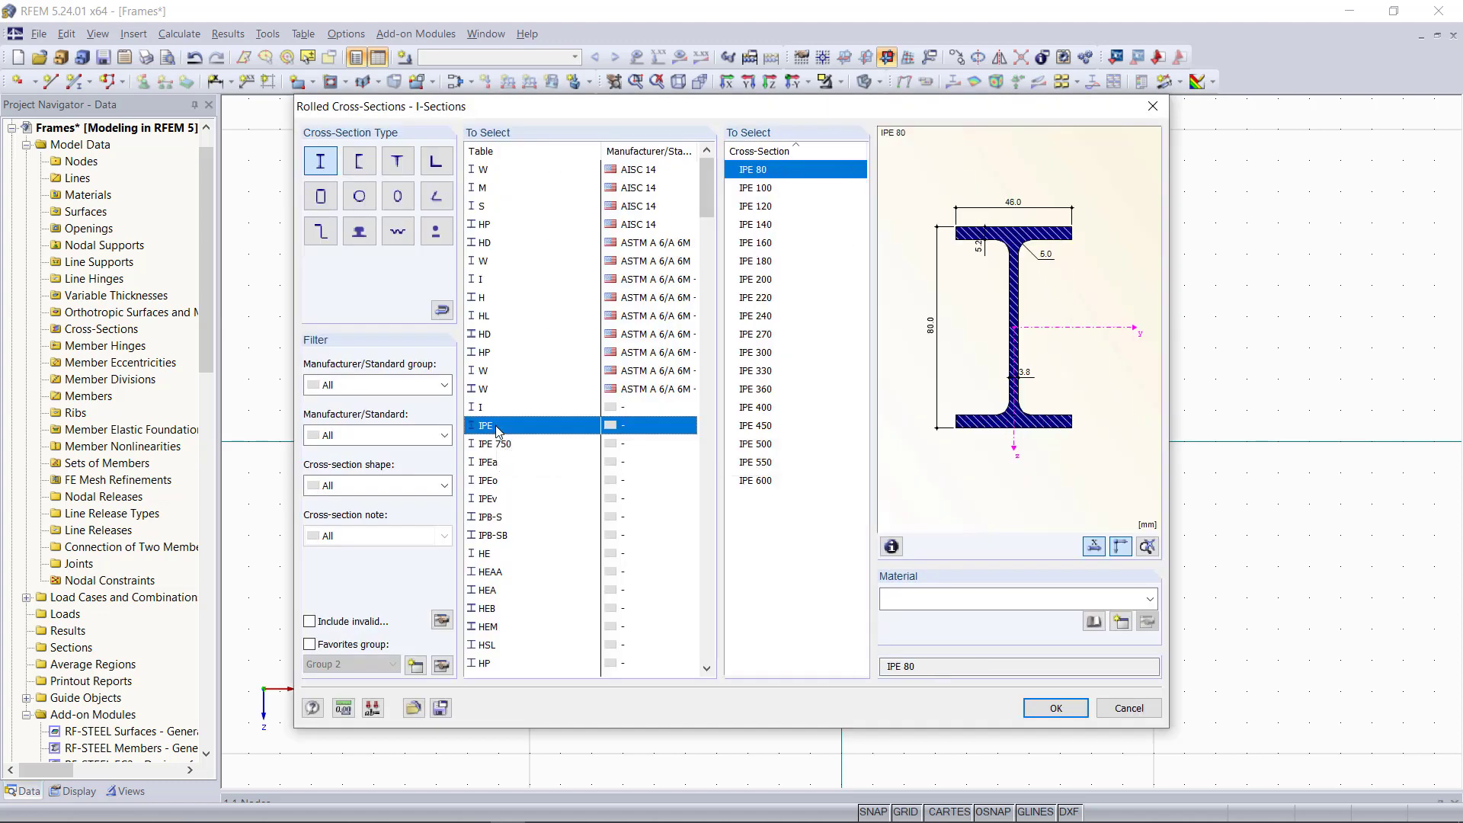
pyautogui.click(768, 280)
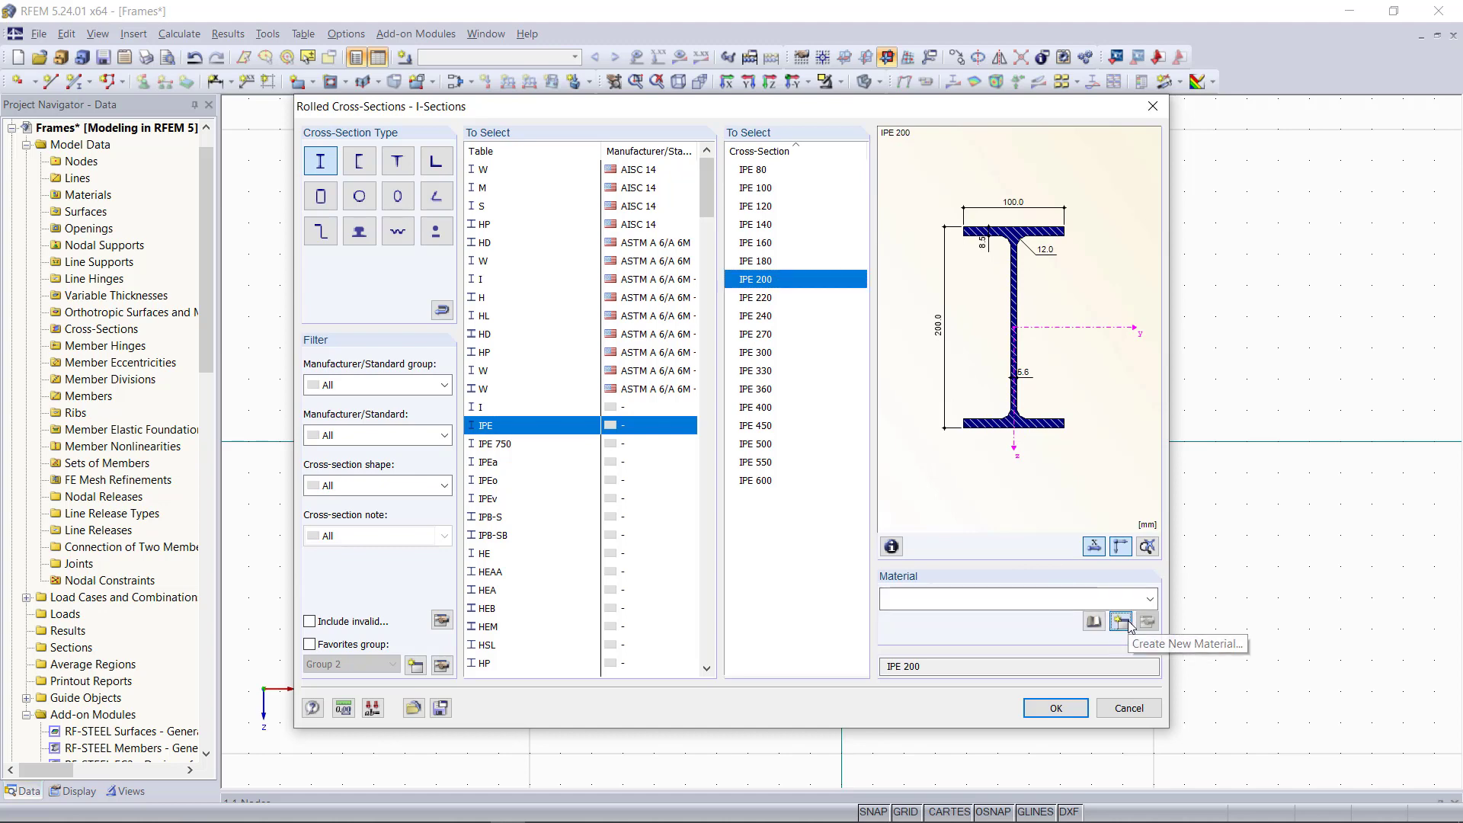
# Step: Assign Steel S 235 from the material library to the section and accept the new member's definition
pyautogui.click(1121, 622)
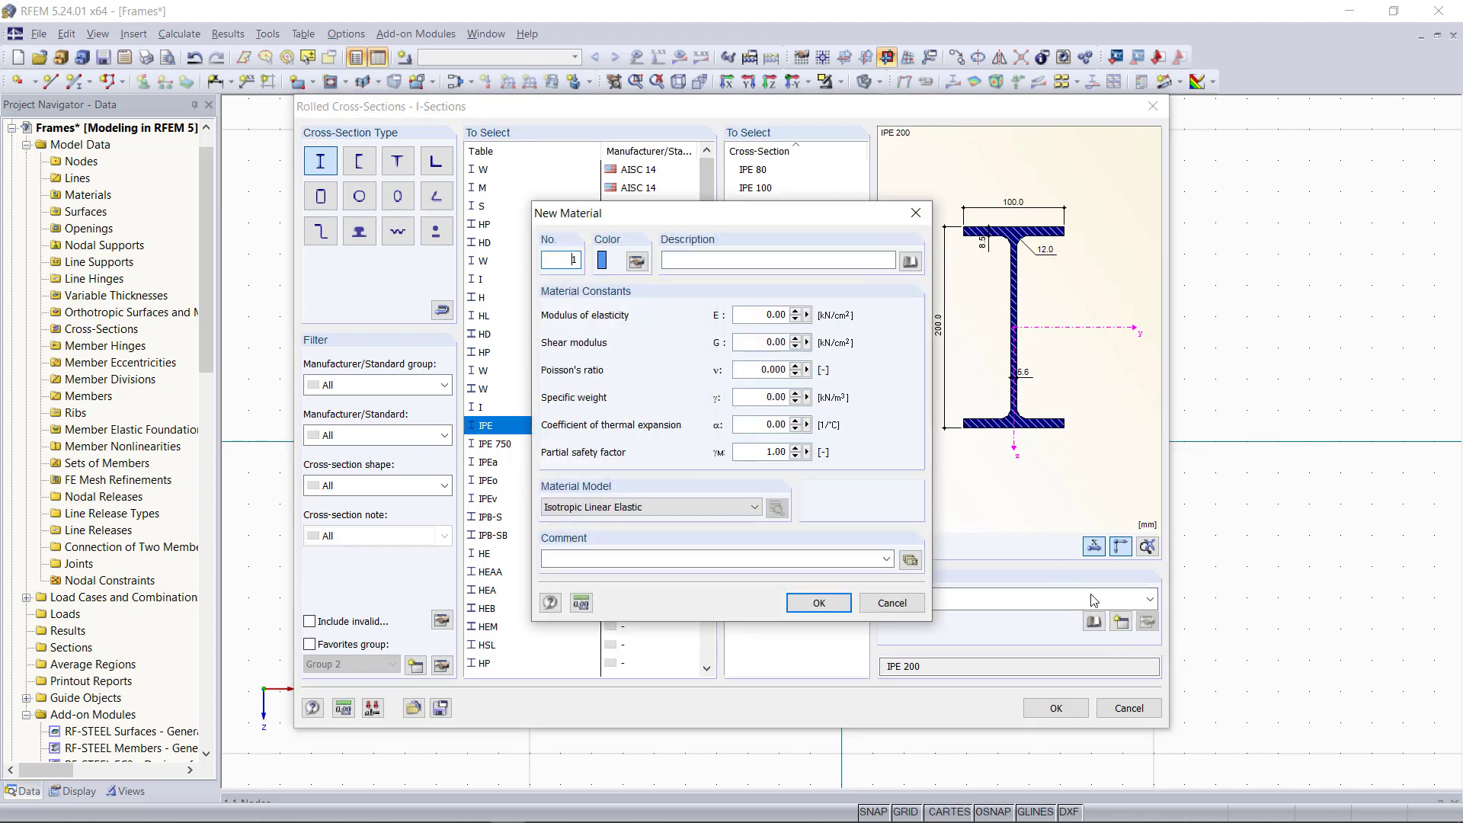
pyautogui.click(909, 262)
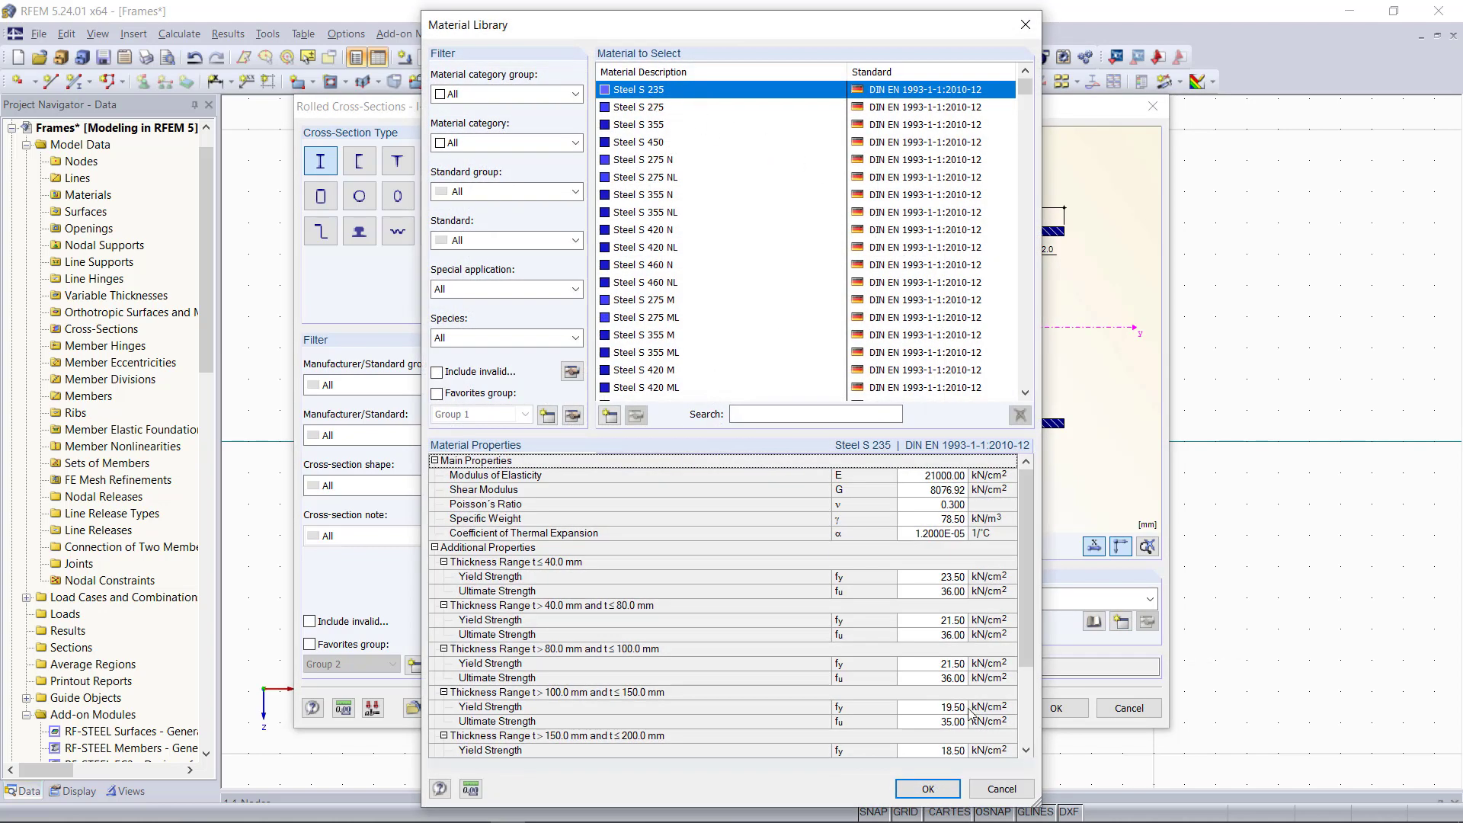
pyautogui.click(928, 788)
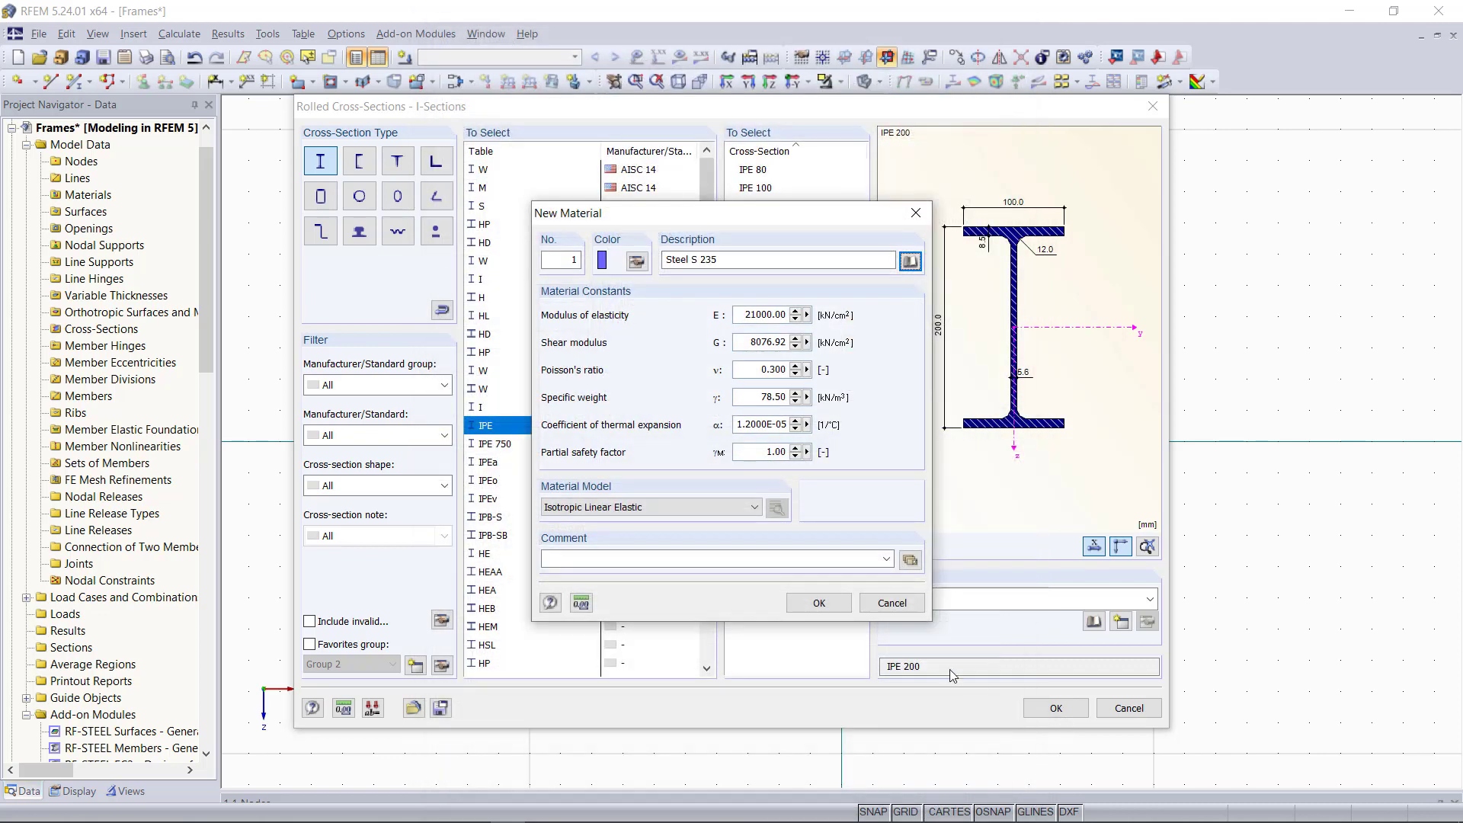
pyautogui.click(822, 606)
pyautogui.click(1056, 711)
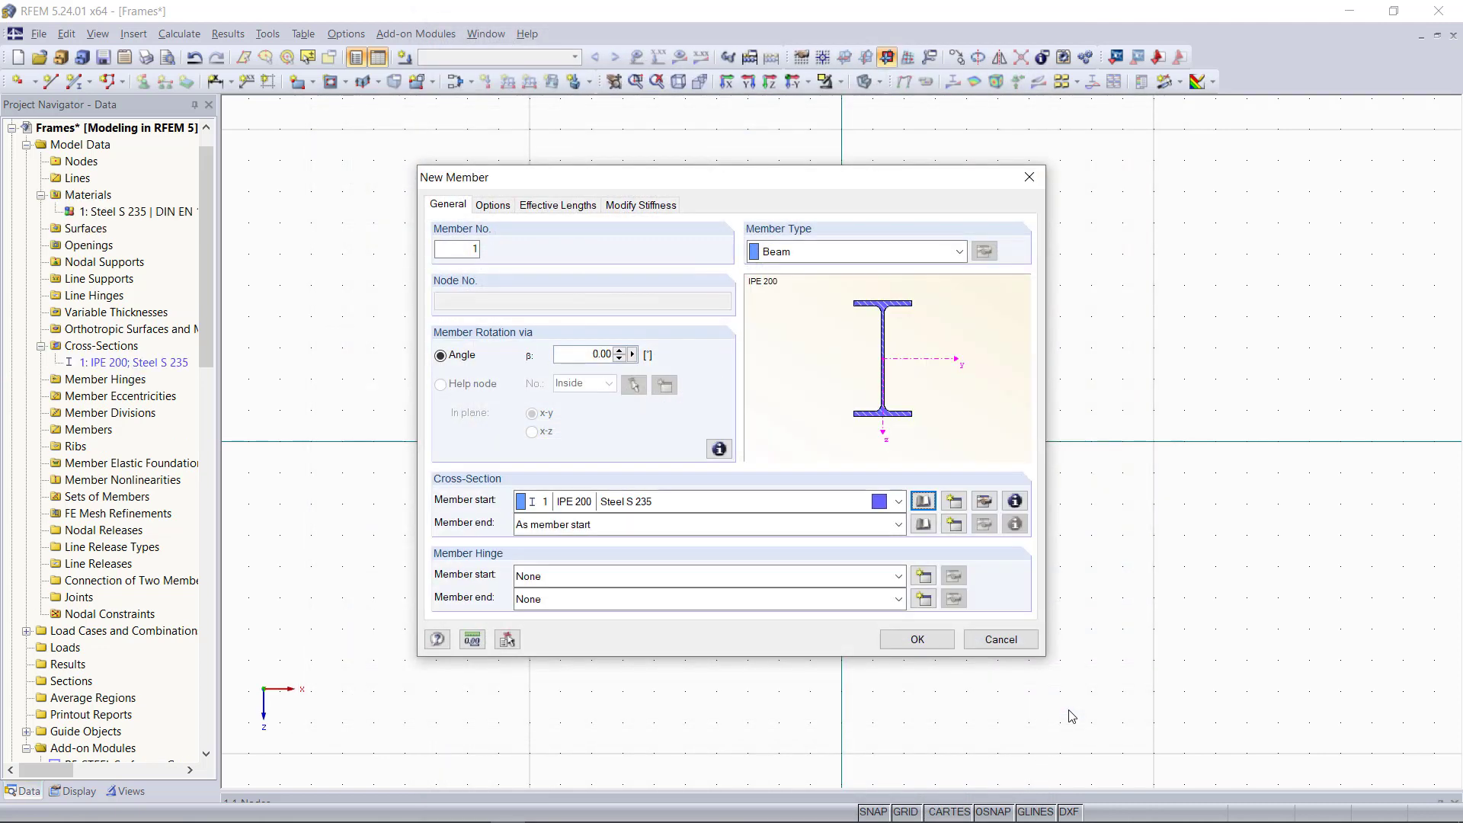
pyautogui.click(905, 640)
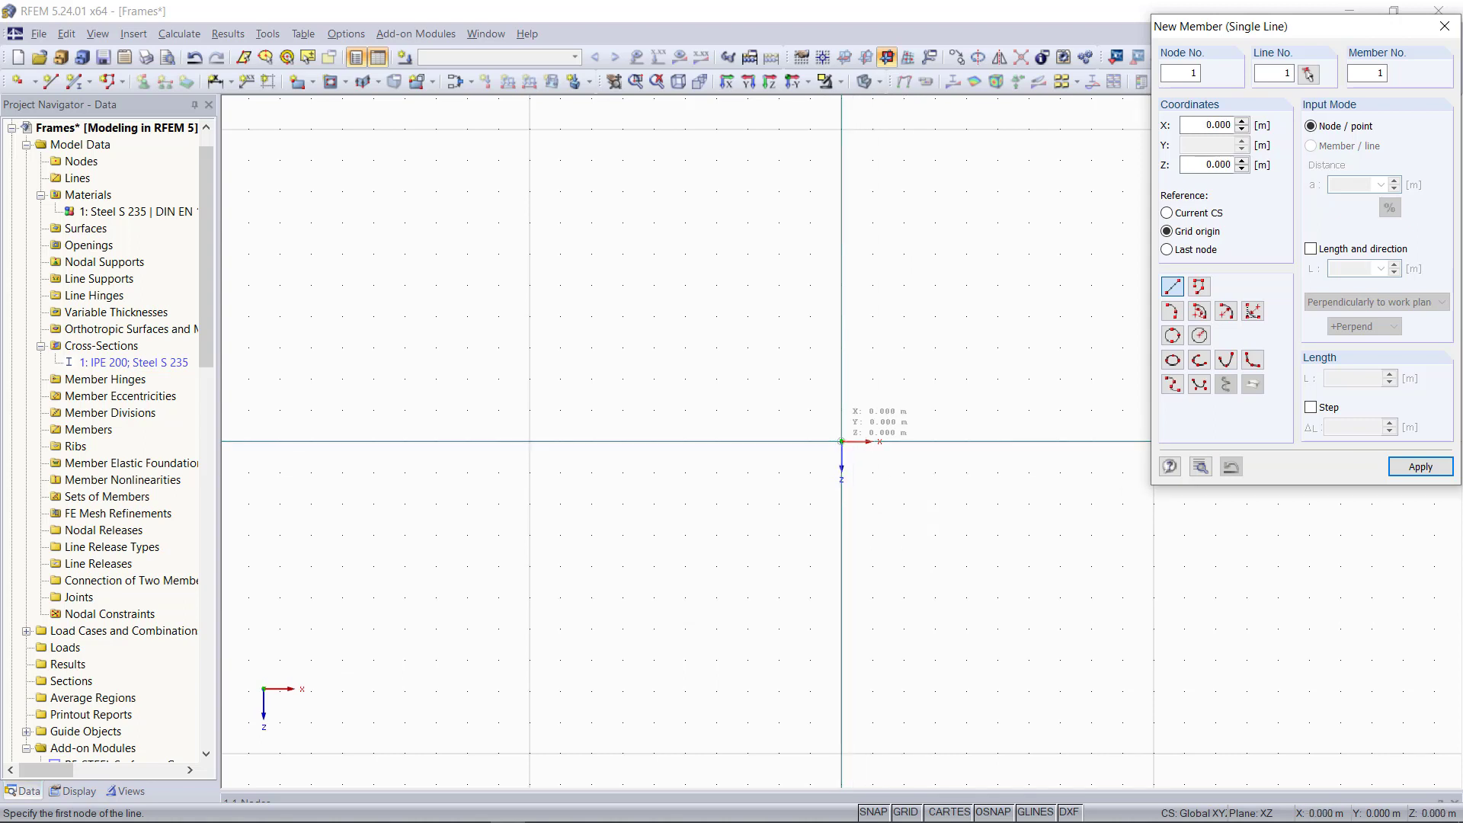
# Step: Draw a portal frame starting at the origin, with two 3 m columns and a 5 m beam joining their tops
pyautogui.click(841, 441)
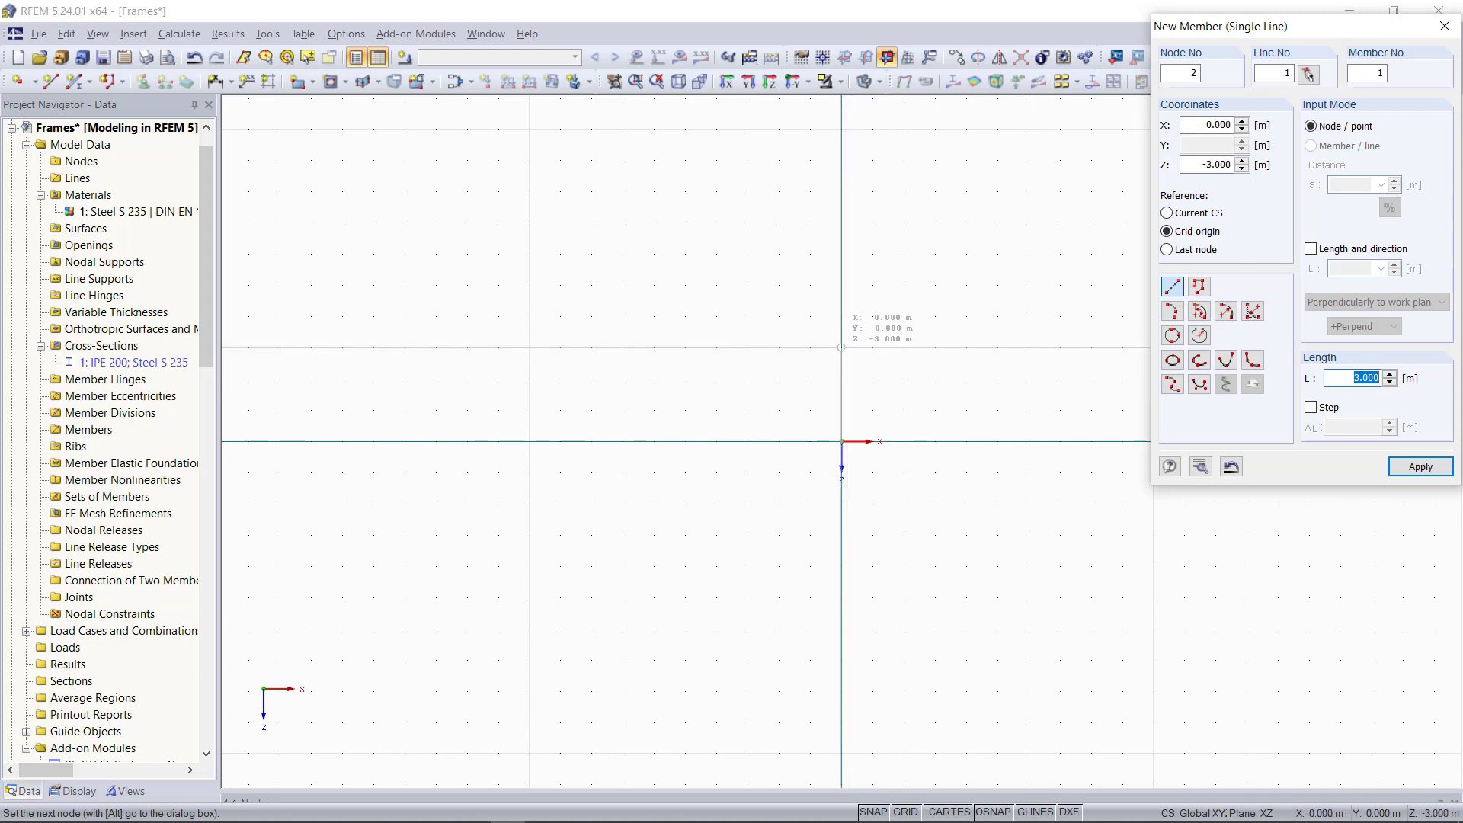
pyautogui.click(841, 347)
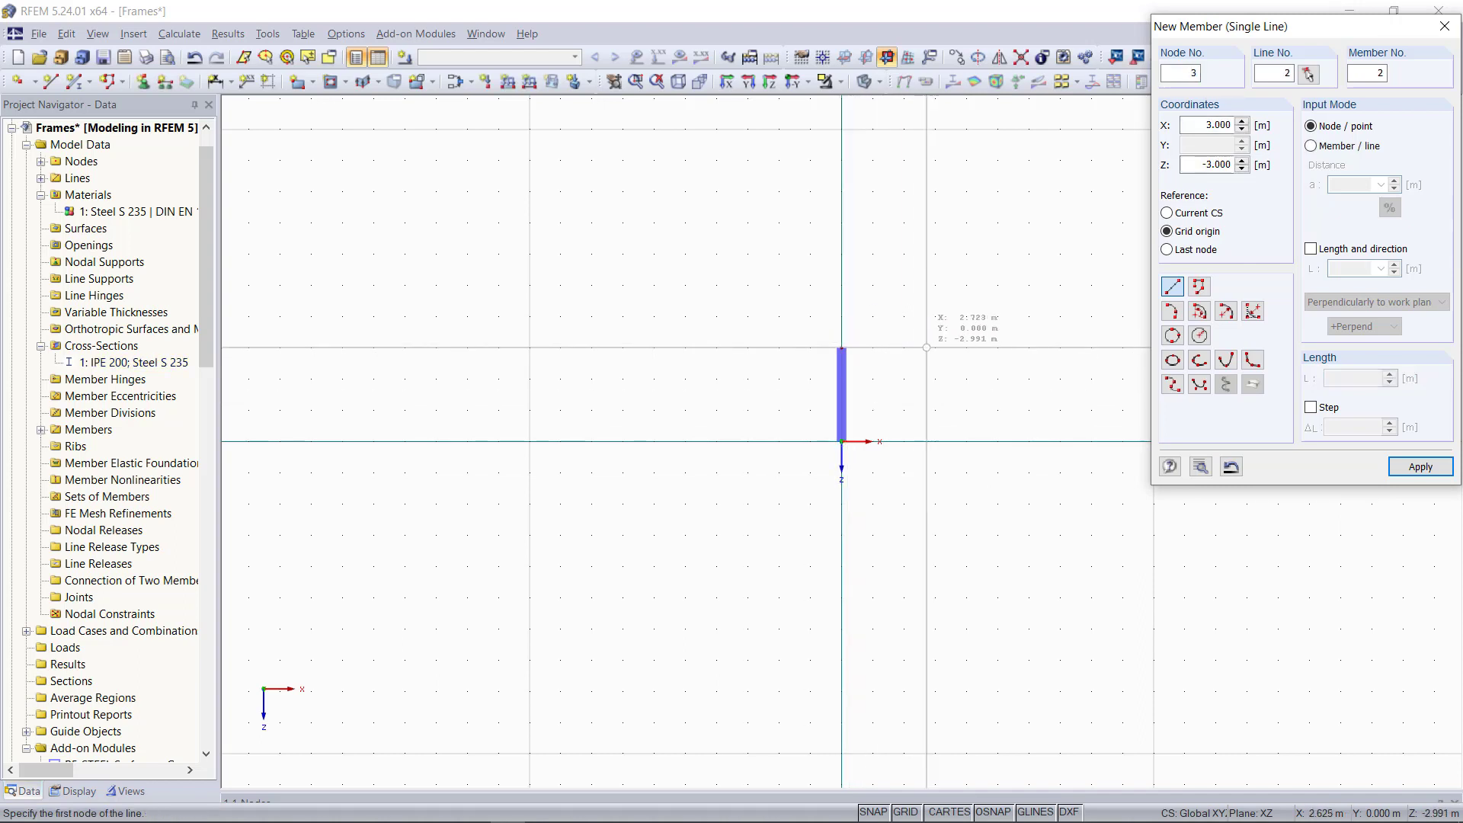
pyautogui.click(842, 347)
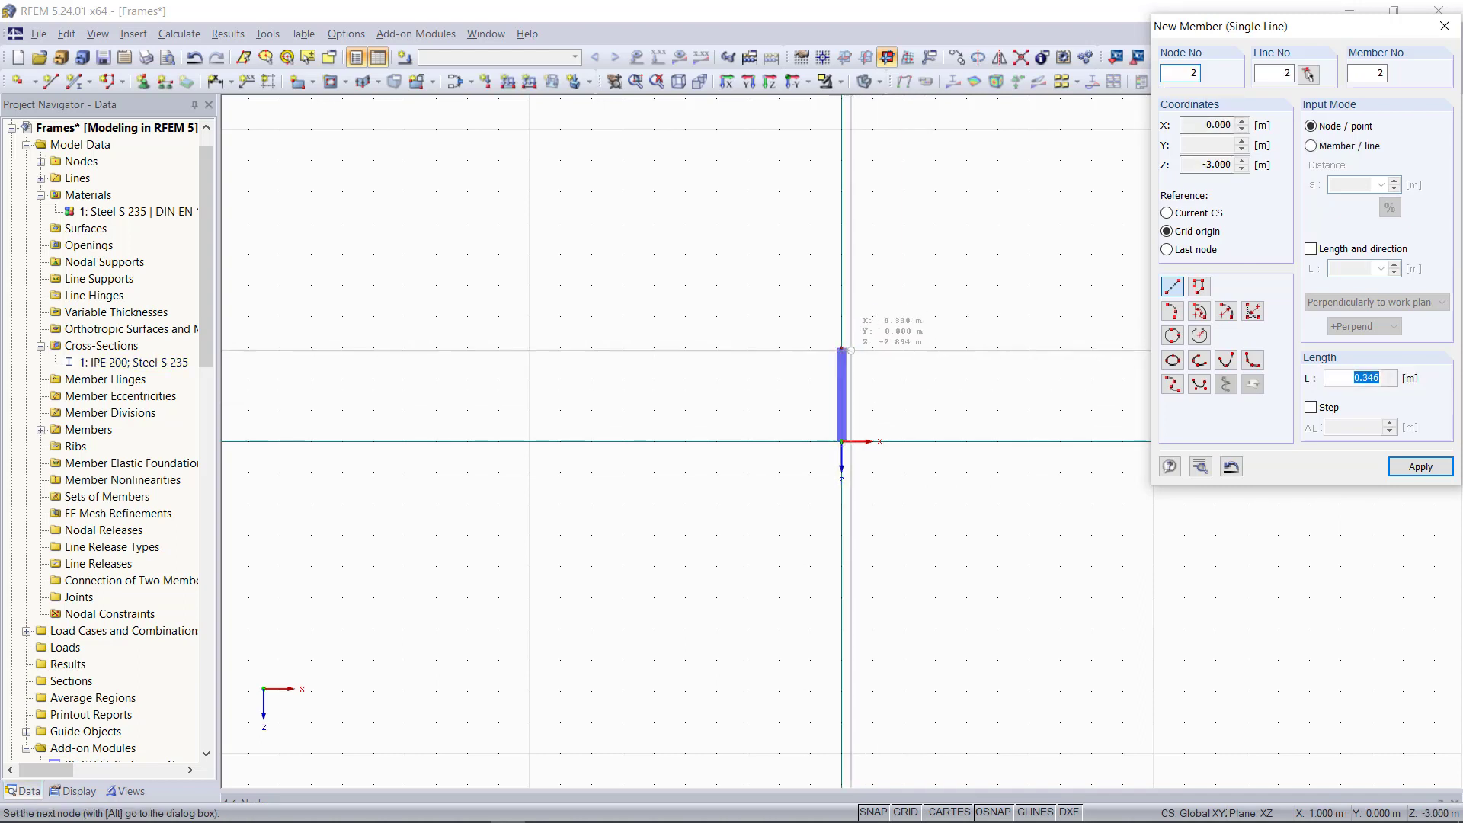
pyautogui.click(998, 347)
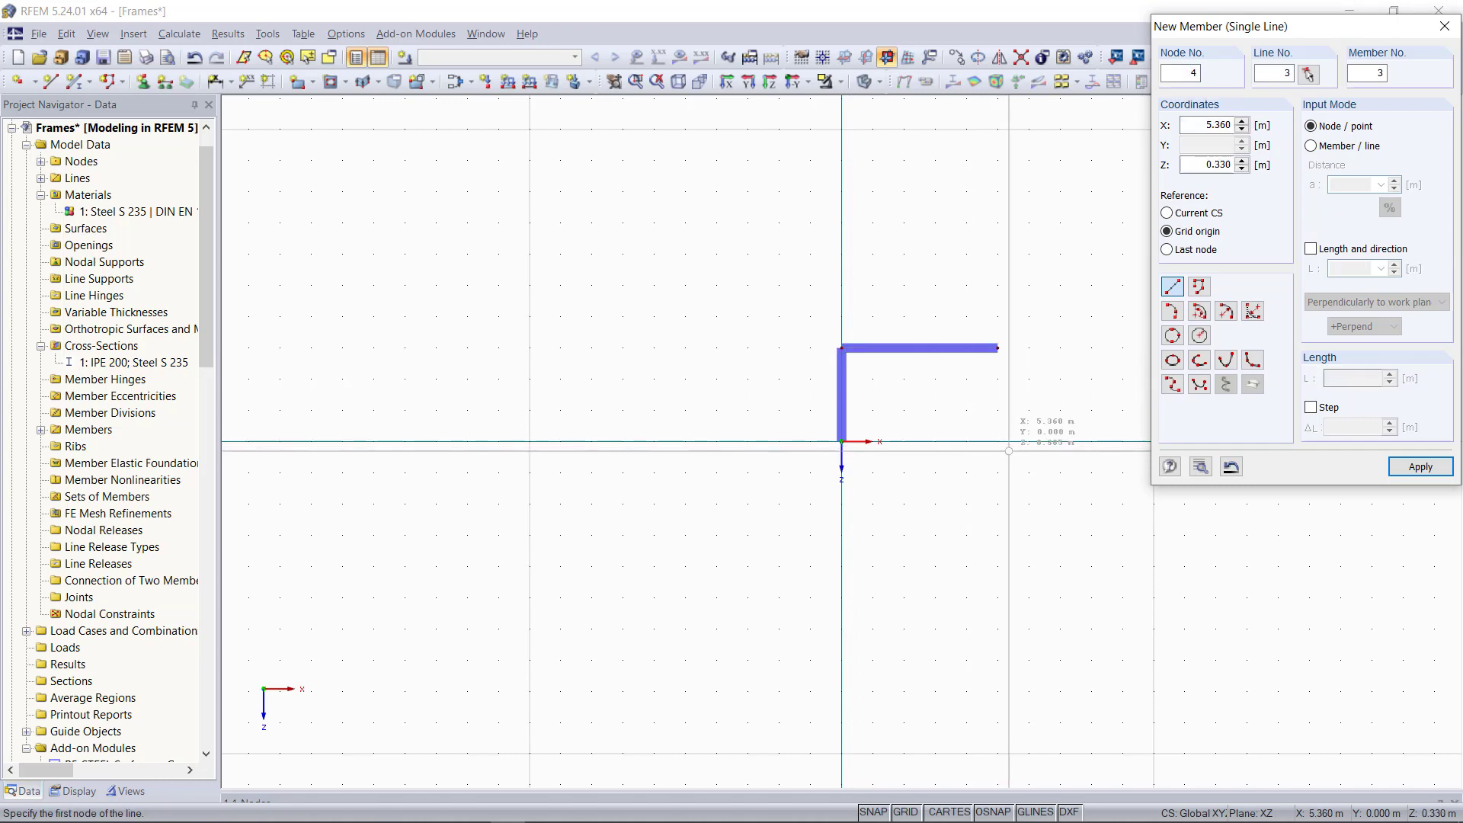
pyautogui.click(998, 347)
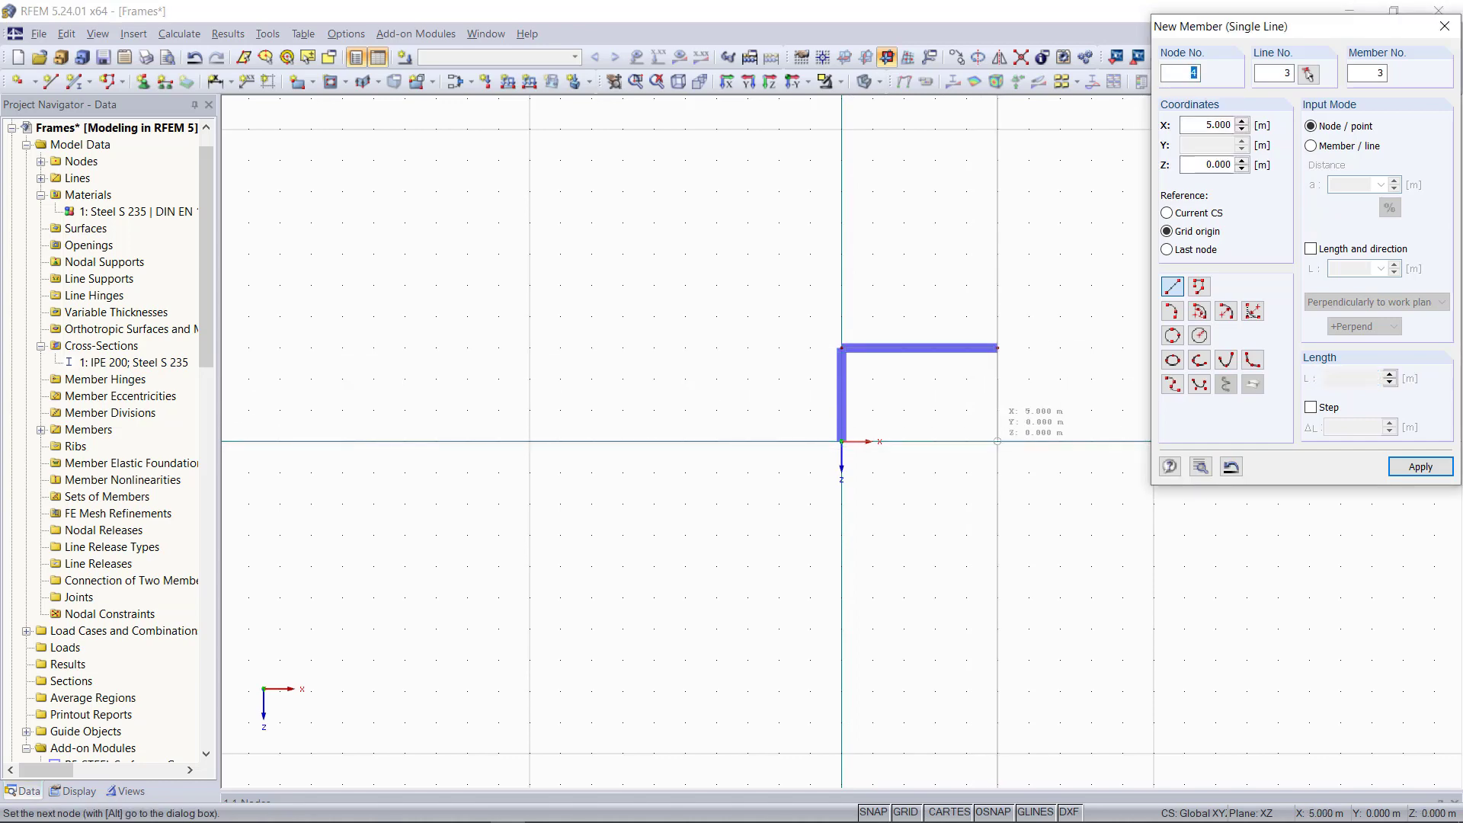
pyautogui.click(998, 442)
pyautogui.press('Escape')
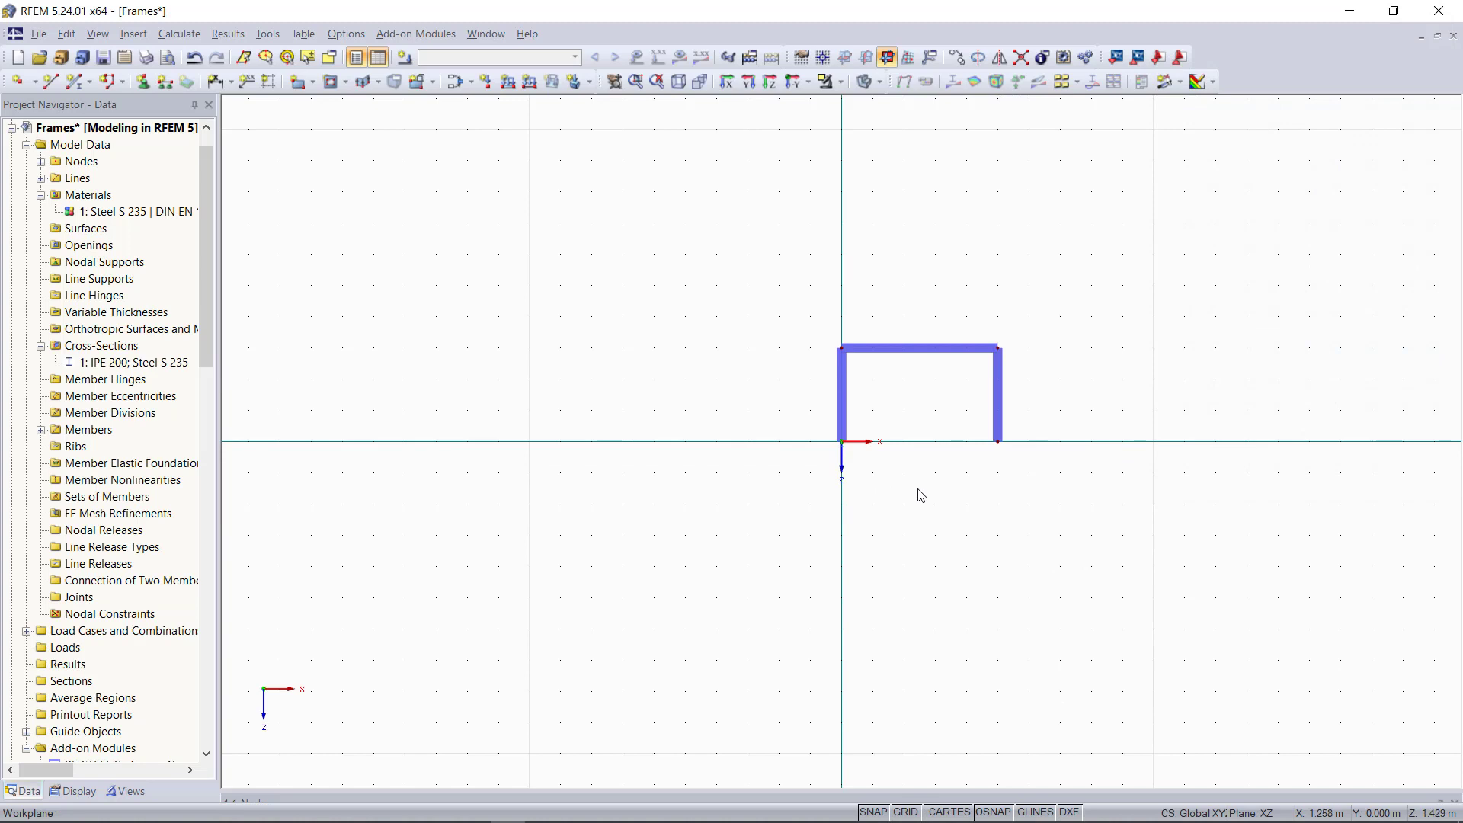
# Step: Add rigid nodal supports at the bases of both columns
pyautogui.middleClick(1017, 476)
pyautogui.middleClick(1016, 476)
pyautogui.scroll(-3, 940, 479)
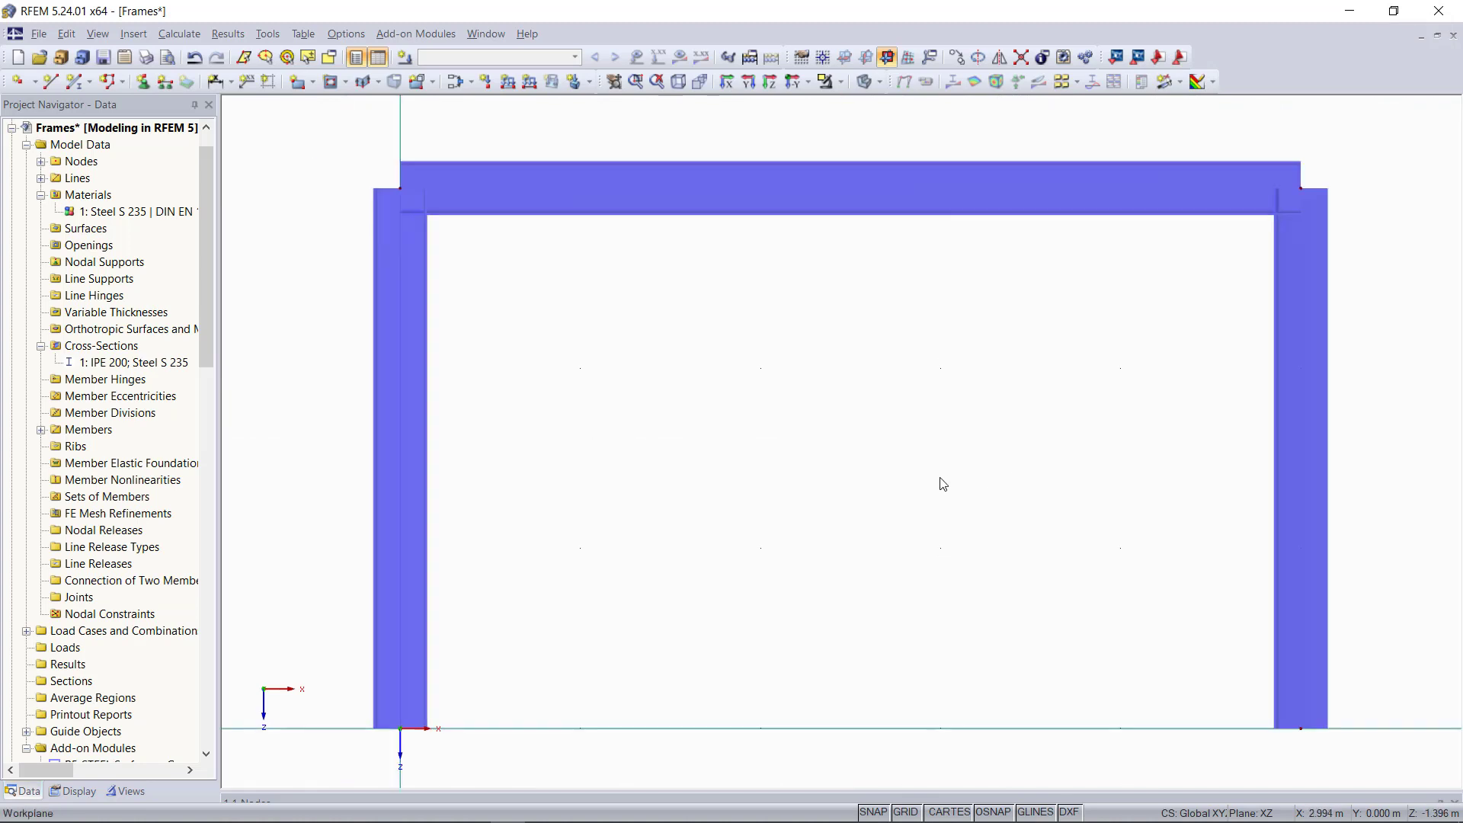
pyautogui.scroll(-1, 943, 483)
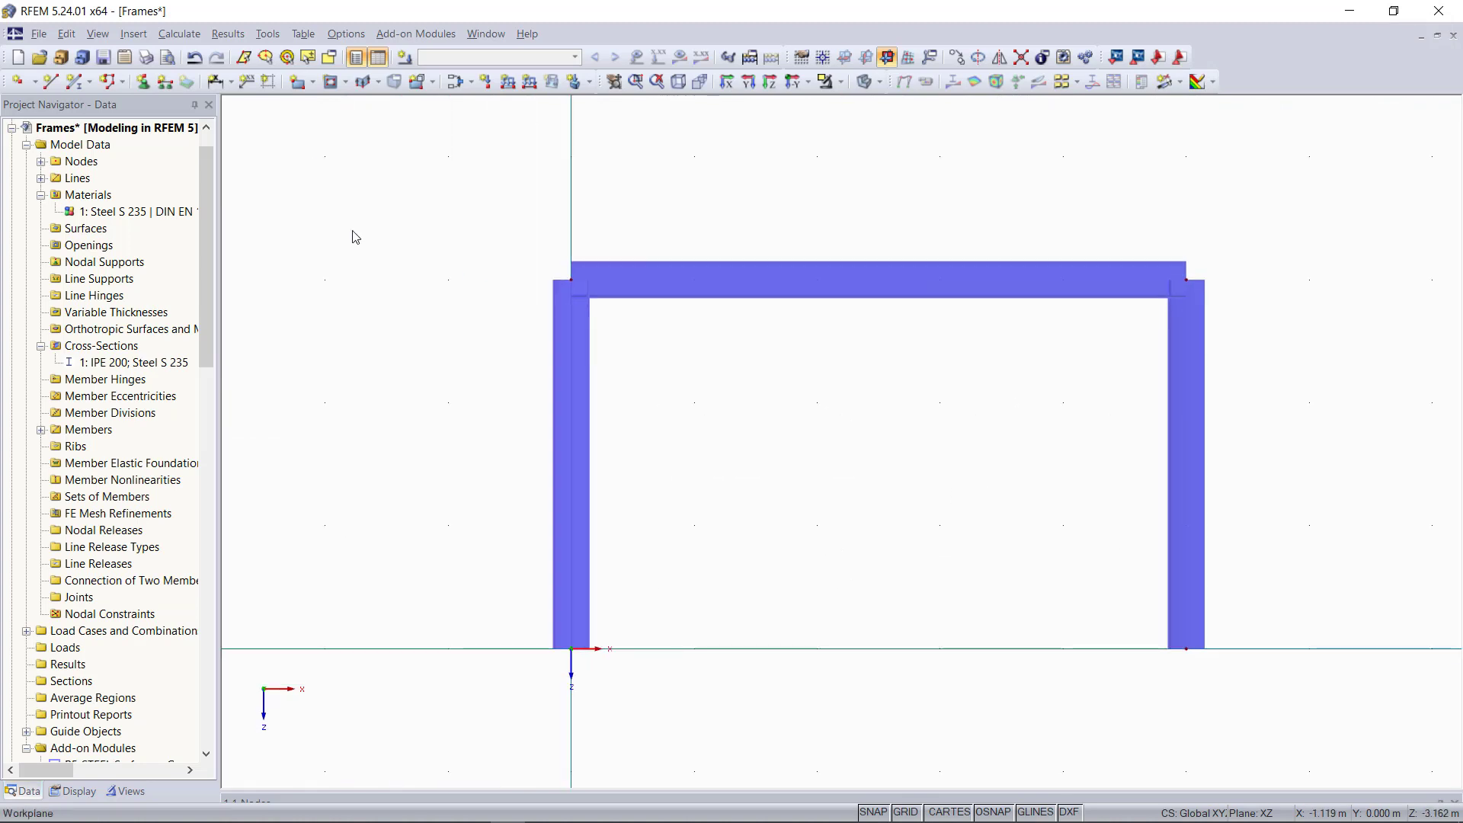
pyautogui.moveTo(469, 590); pyautogui.dragTo(1290, 702)
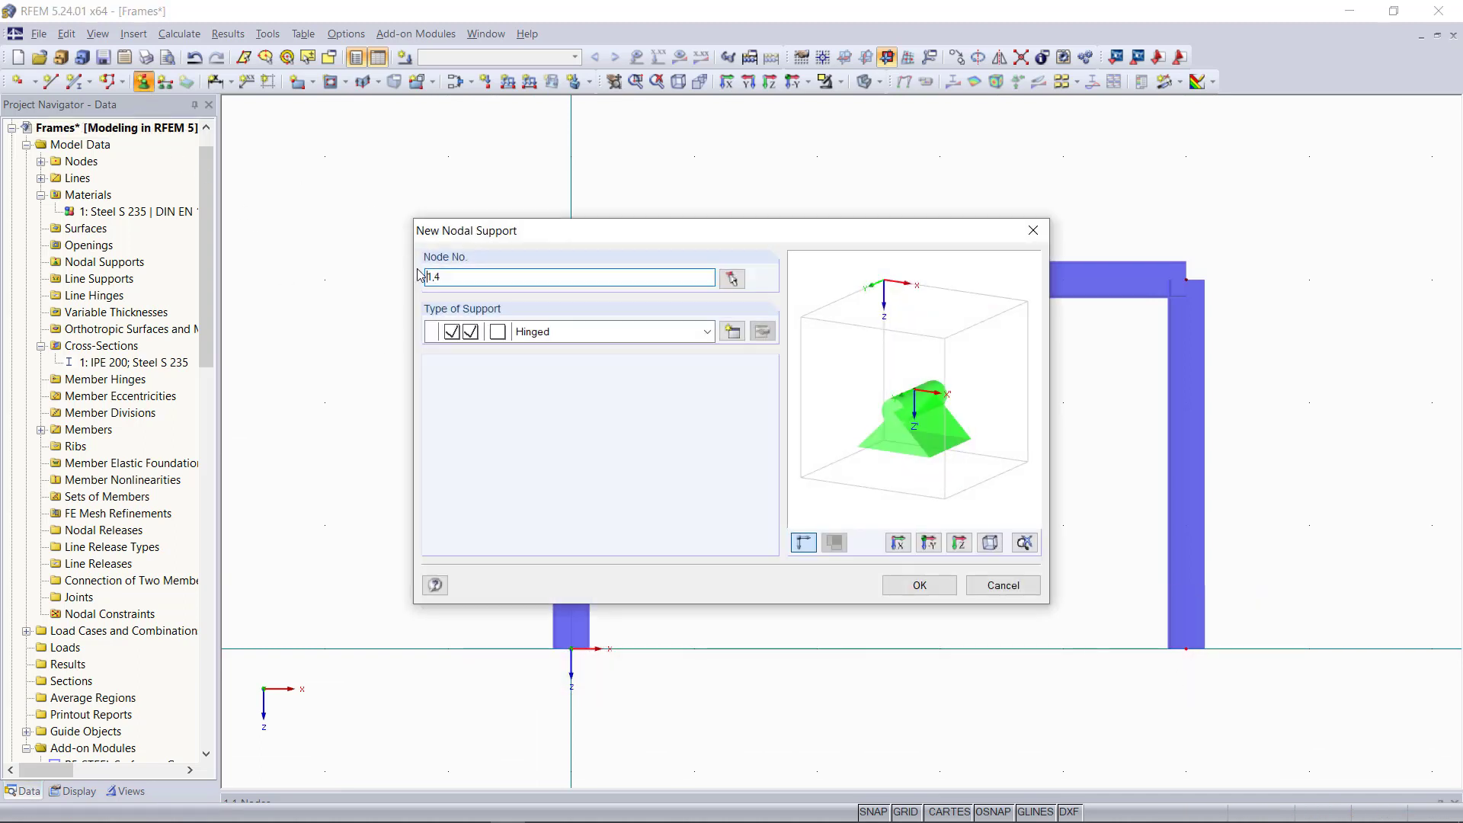
pyautogui.click(706, 340)
pyautogui.click(630, 374)
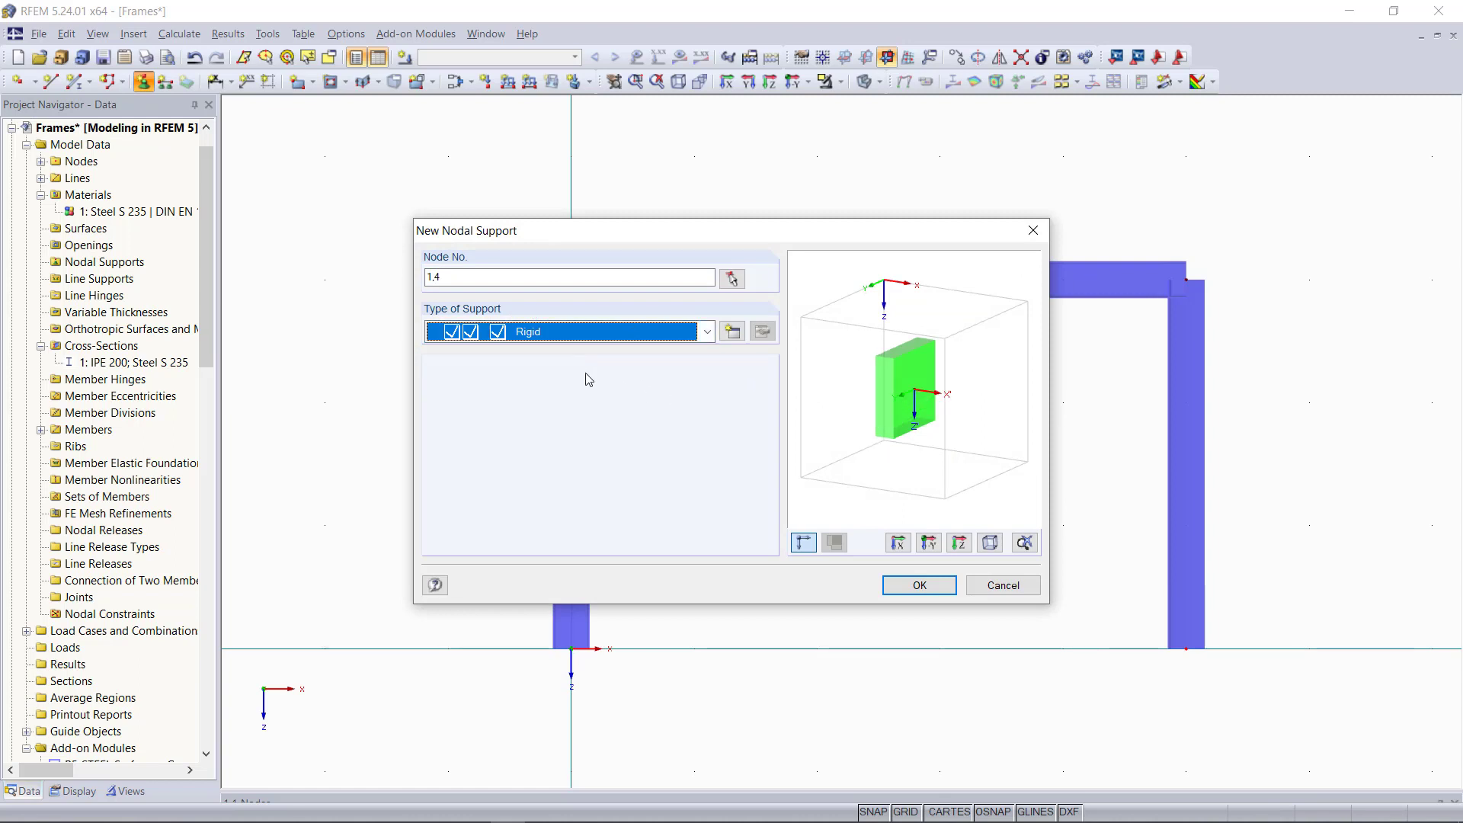
pyautogui.click(922, 585)
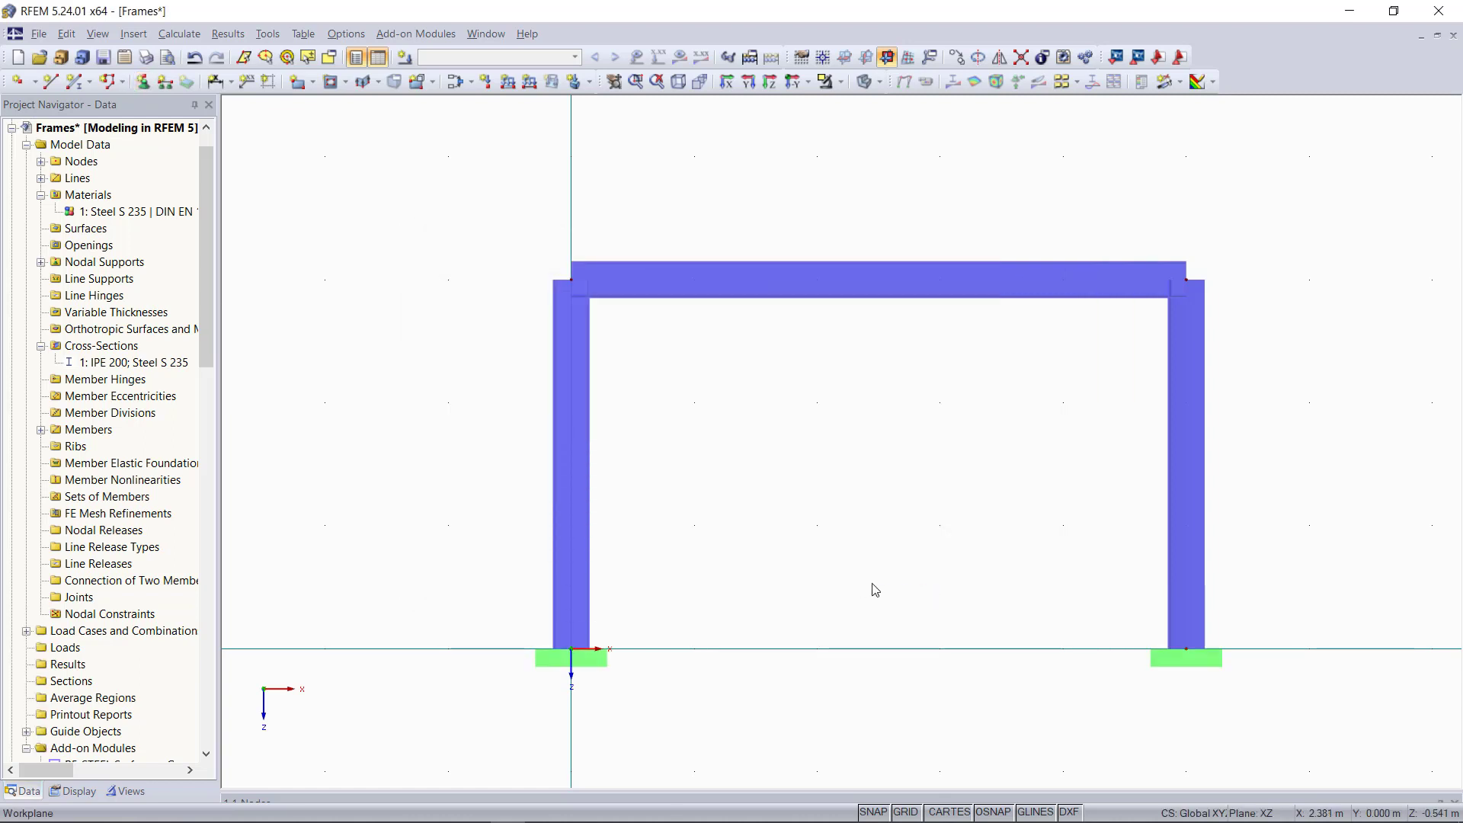
# Step: Copy the whole frame with its supports twice, with a displacement of 8 m in X
pyautogui.scroll(-4, 791, 526)
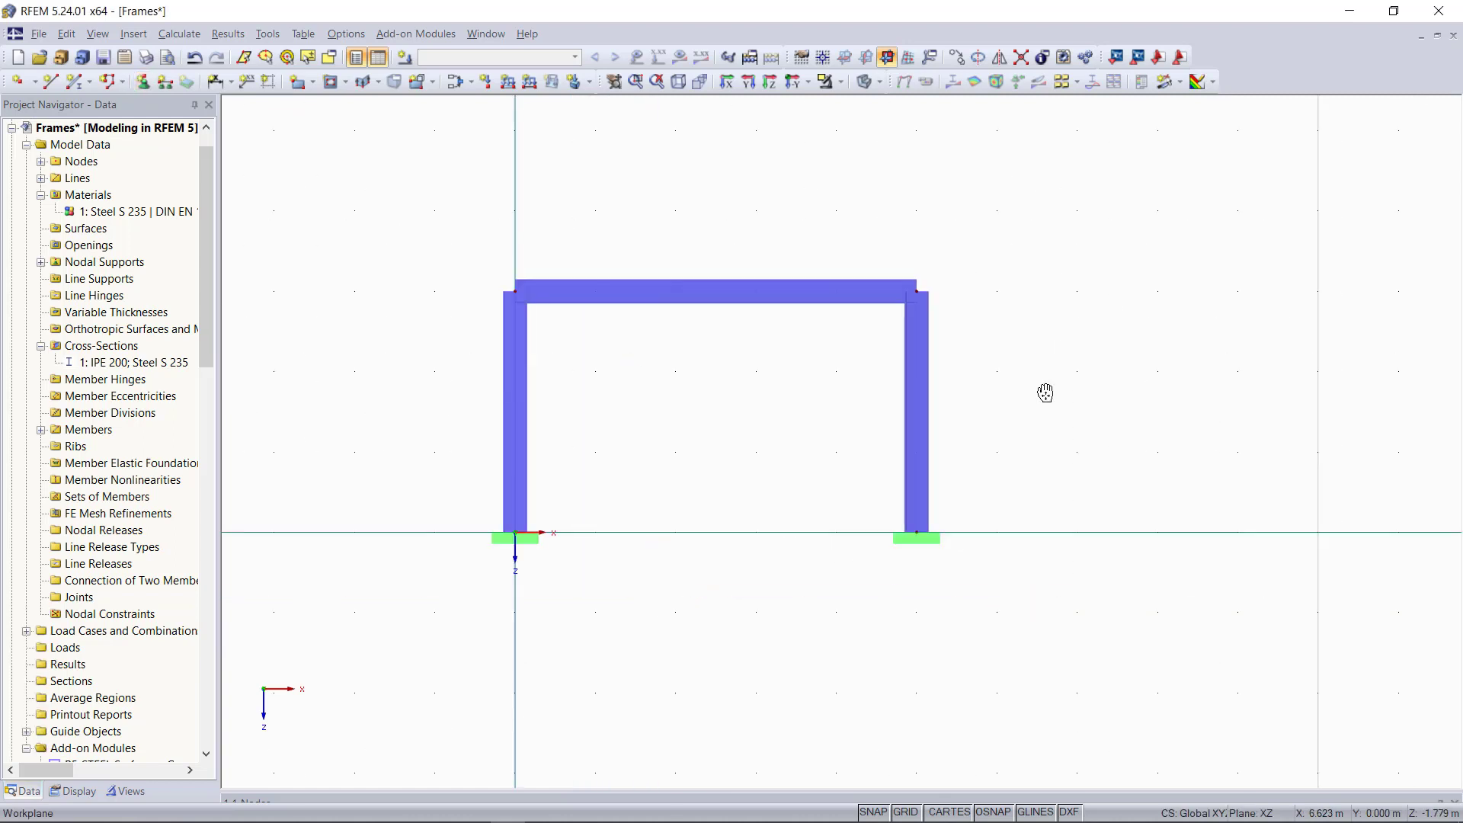
pyautogui.moveTo(1045, 393); pyautogui.dragTo(841, 420, button='middle')
pyautogui.scroll(-2, 840, 421)
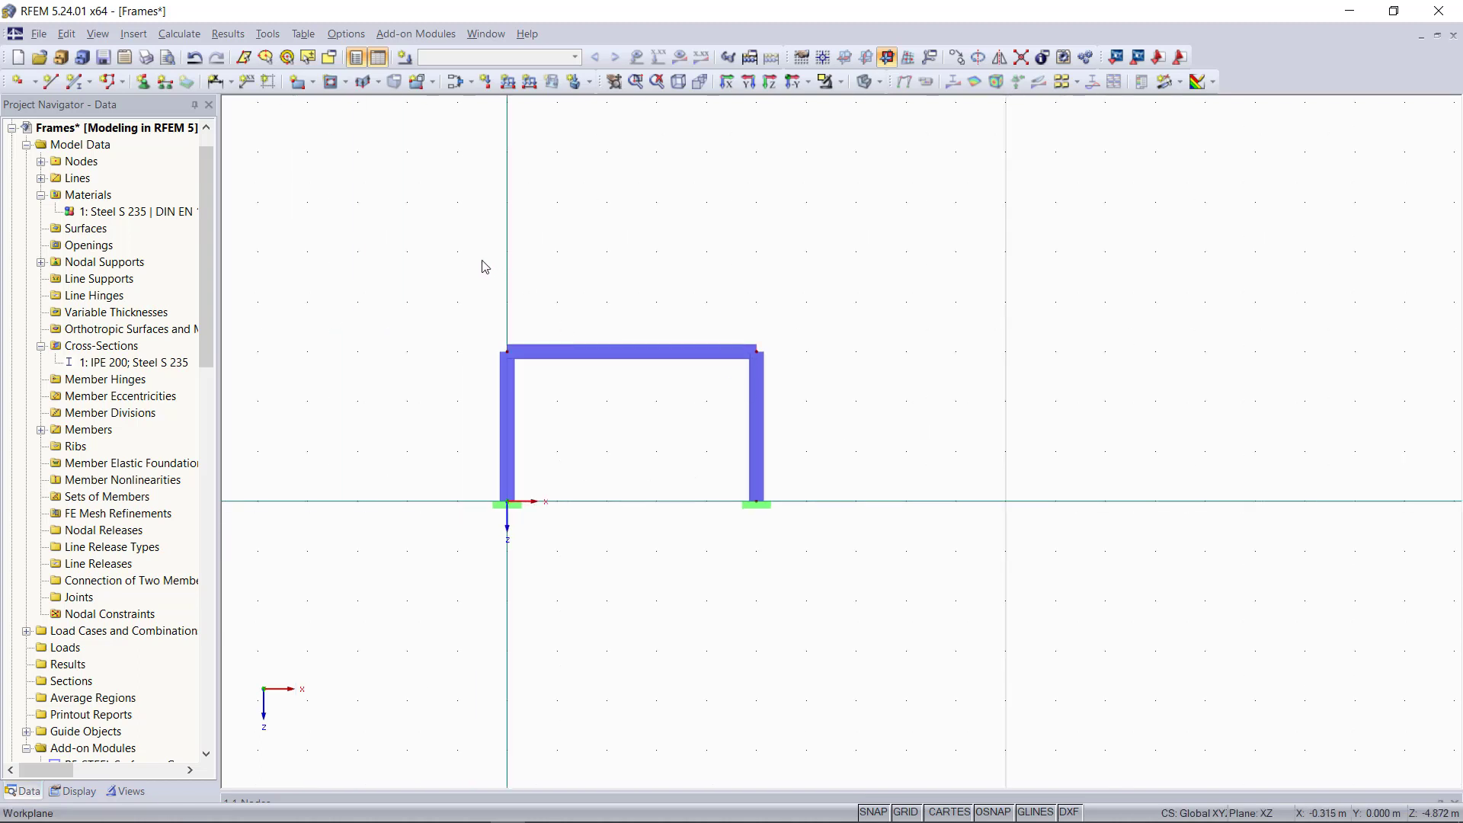
pyautogui.moveTo(419, 275); pyautogui.dragTo(883, 624)
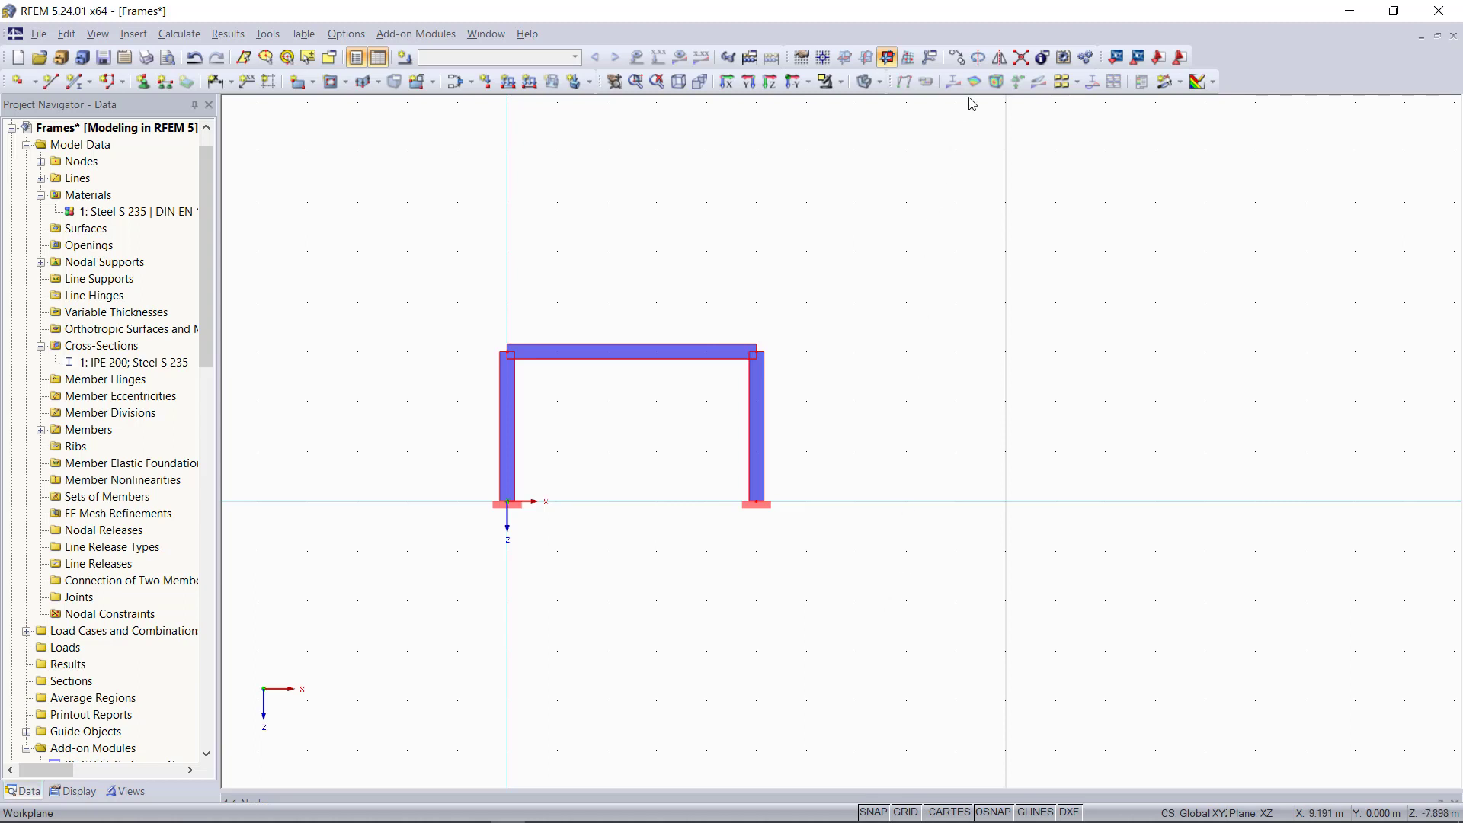
pyautogui.click(957, 58)
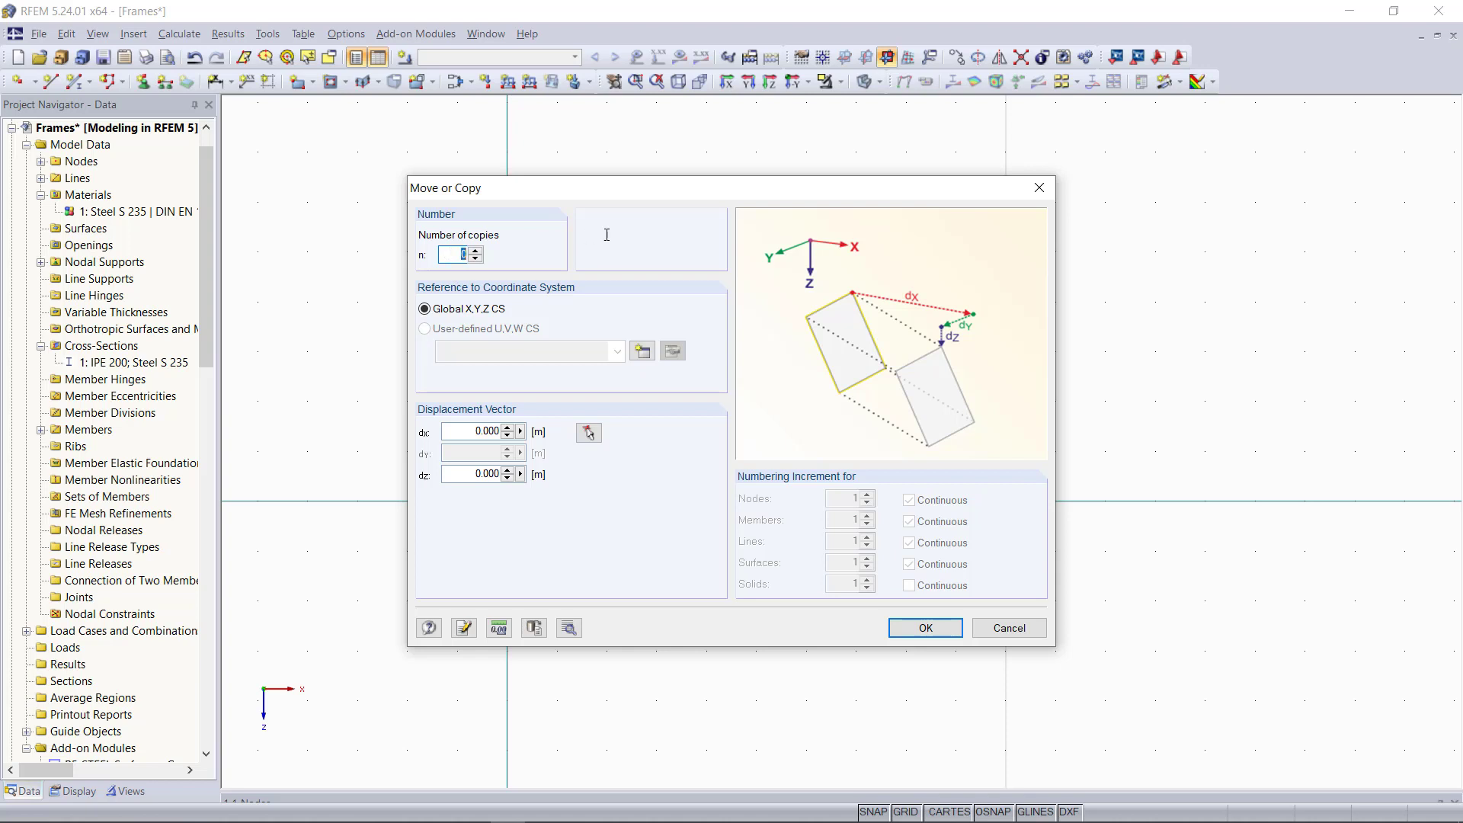
pyautogui.write('2')
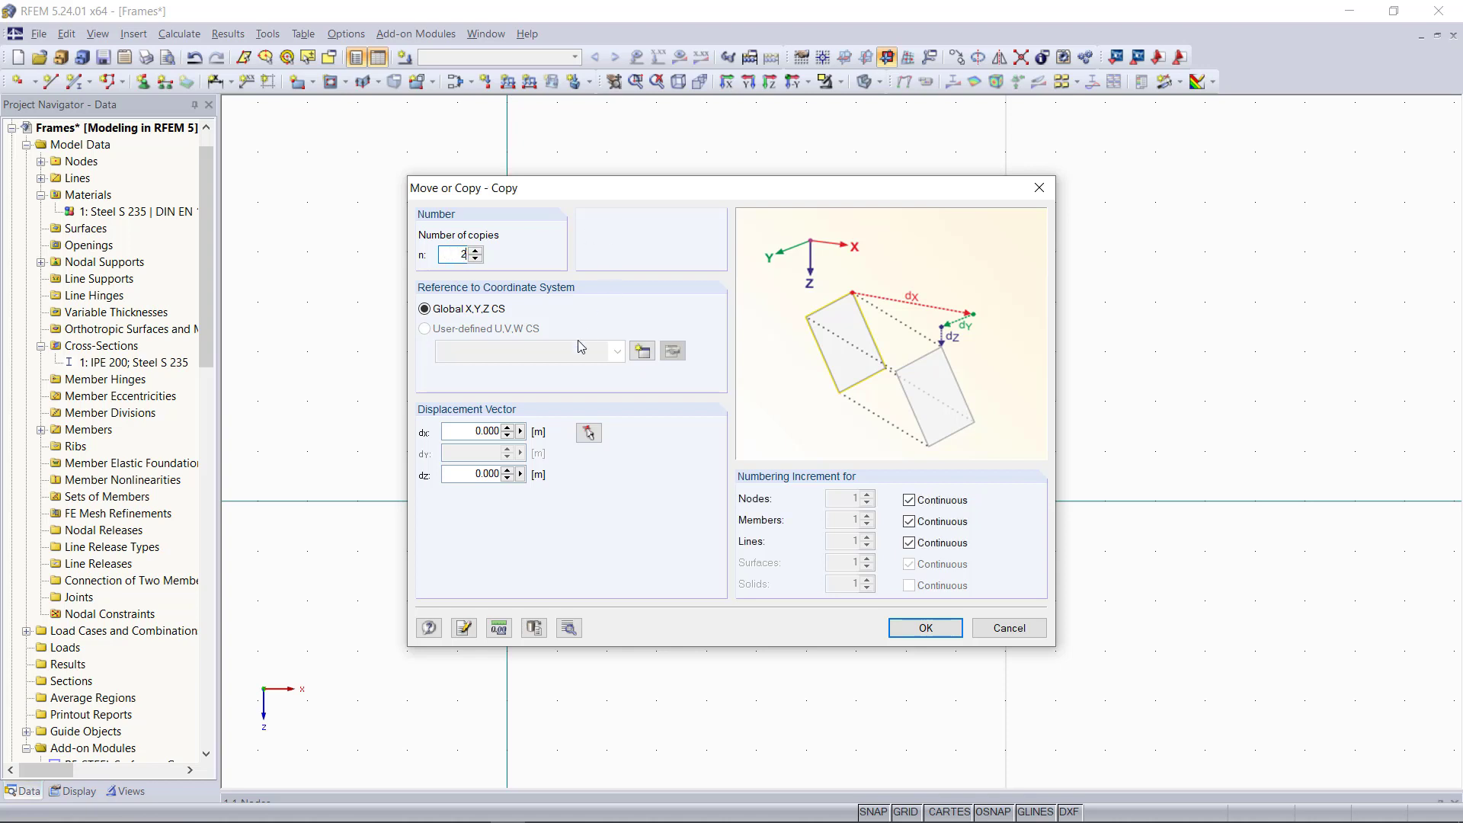
pyautogui.write('8')
pyautogui.click(924, 627)
pyautogui.scroll(-3, 703, 624)
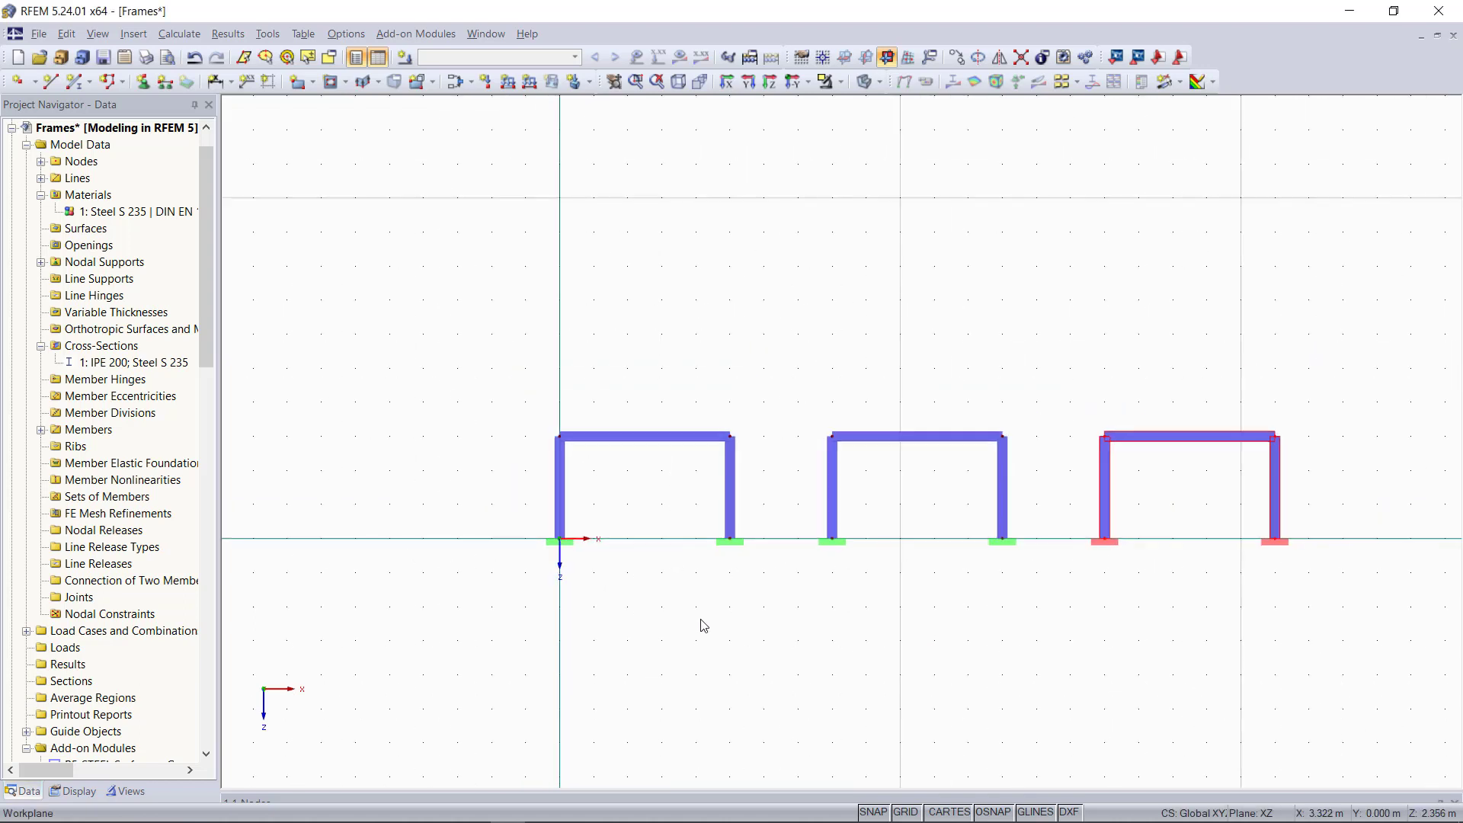
pyautogui.click(1097, 592)
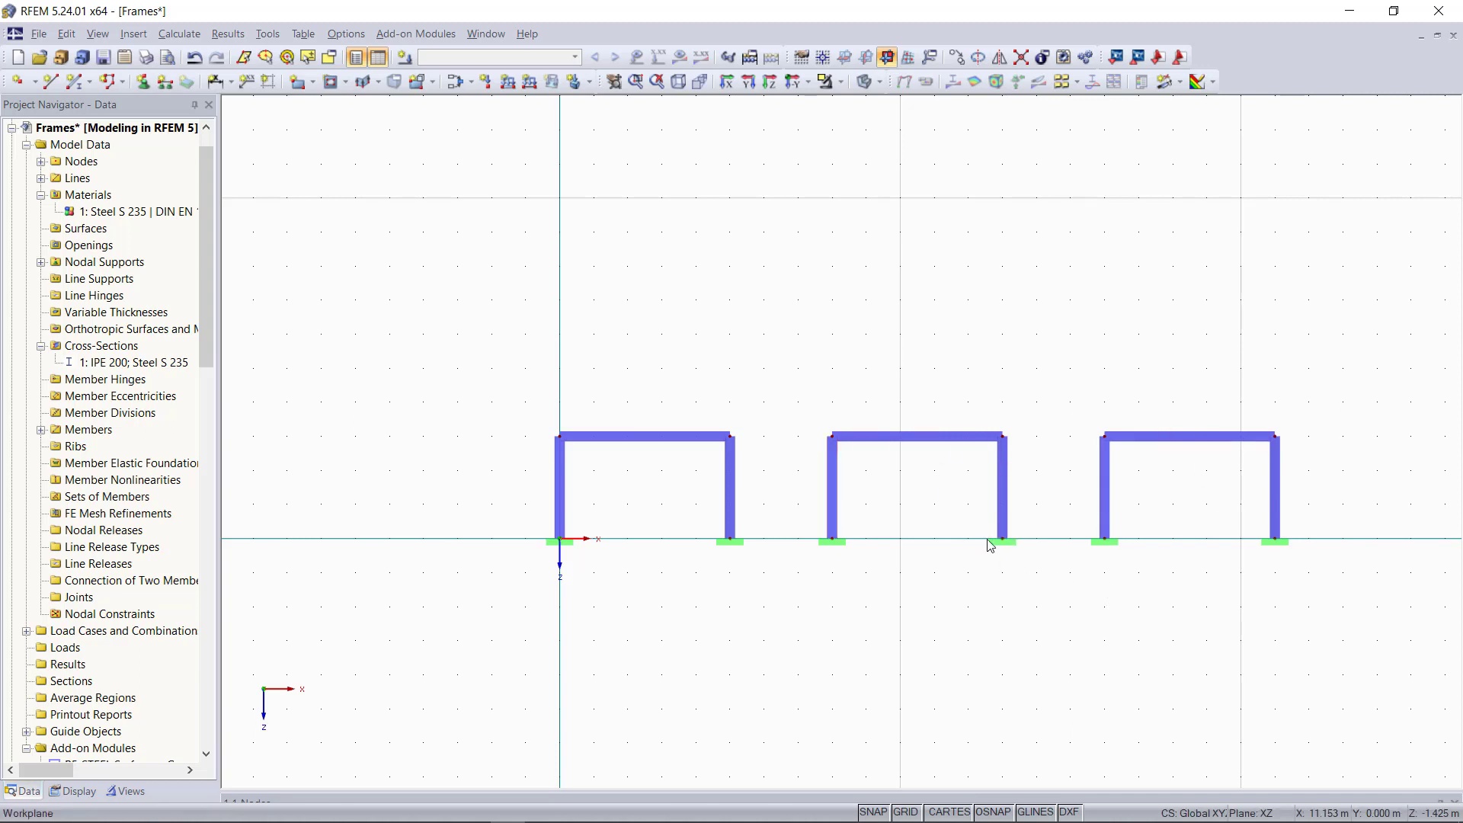
# Step: Change both base supports of the middle frame to the Hinged type
pyautogui.scroll(5, 923, 511)
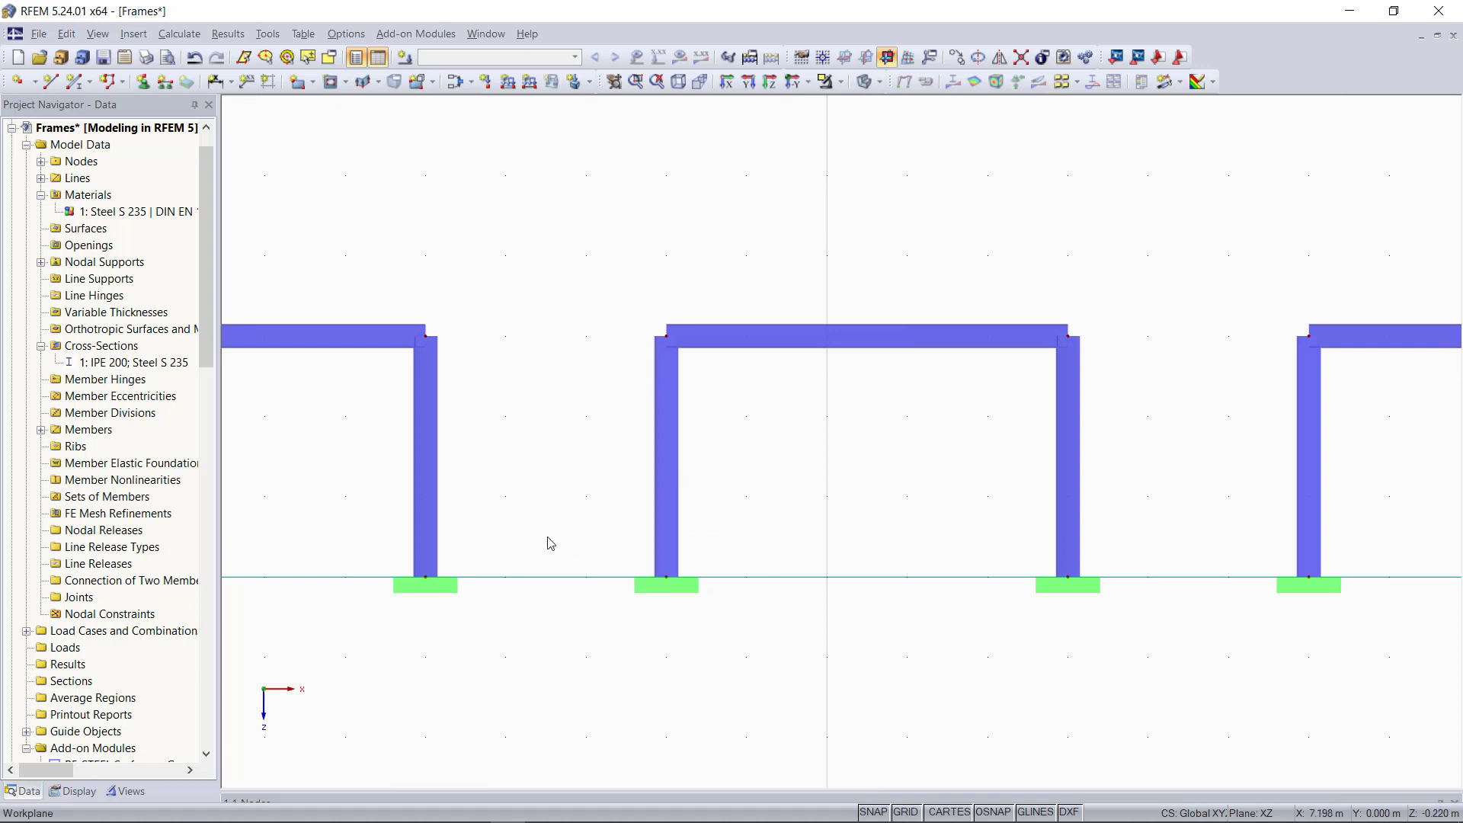
pyautogui.moveTo(594, 542); pyautogui.dragTo(1134, 652)
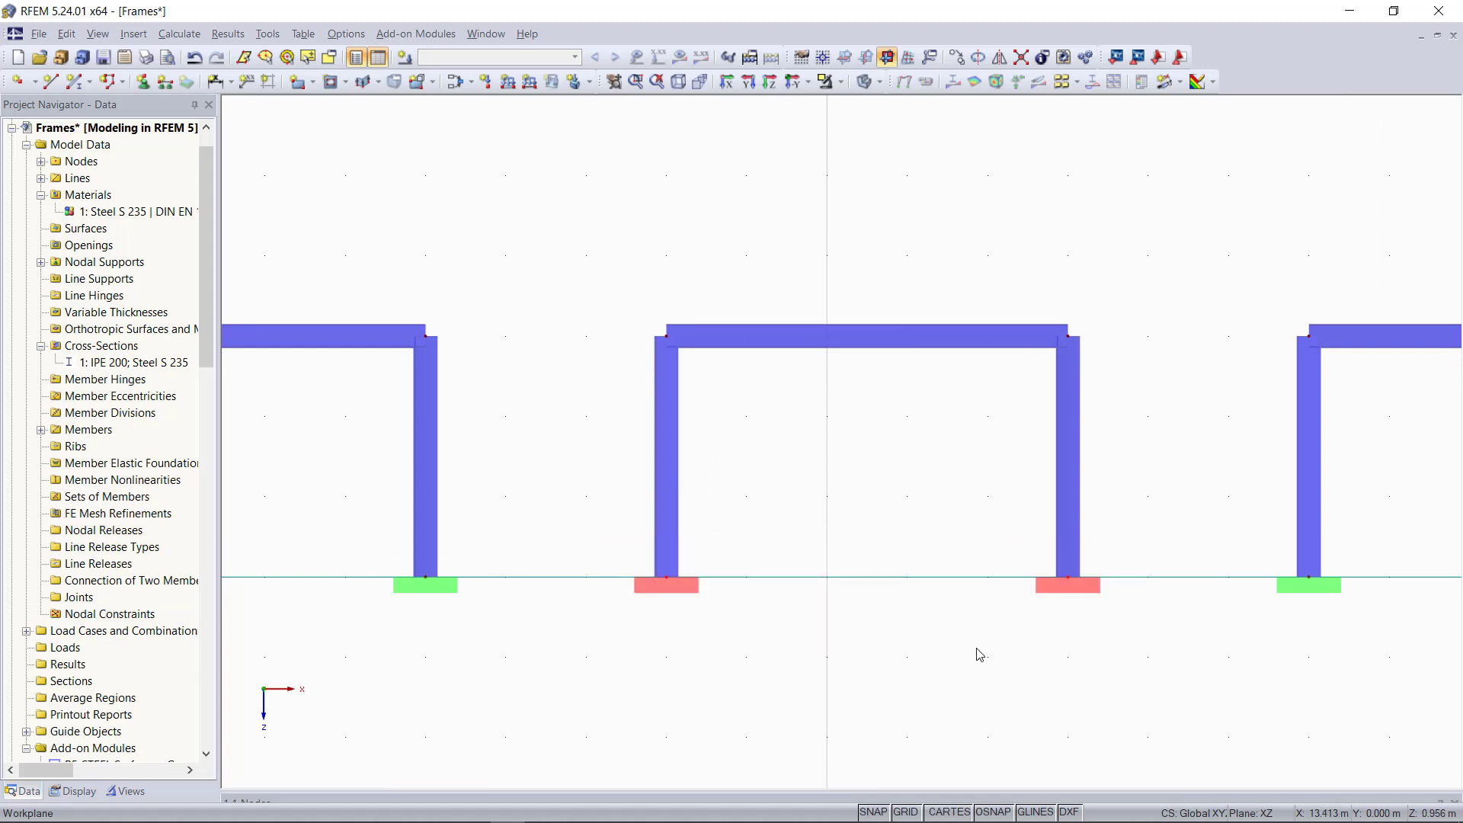
pyautogui.click(142, 81)
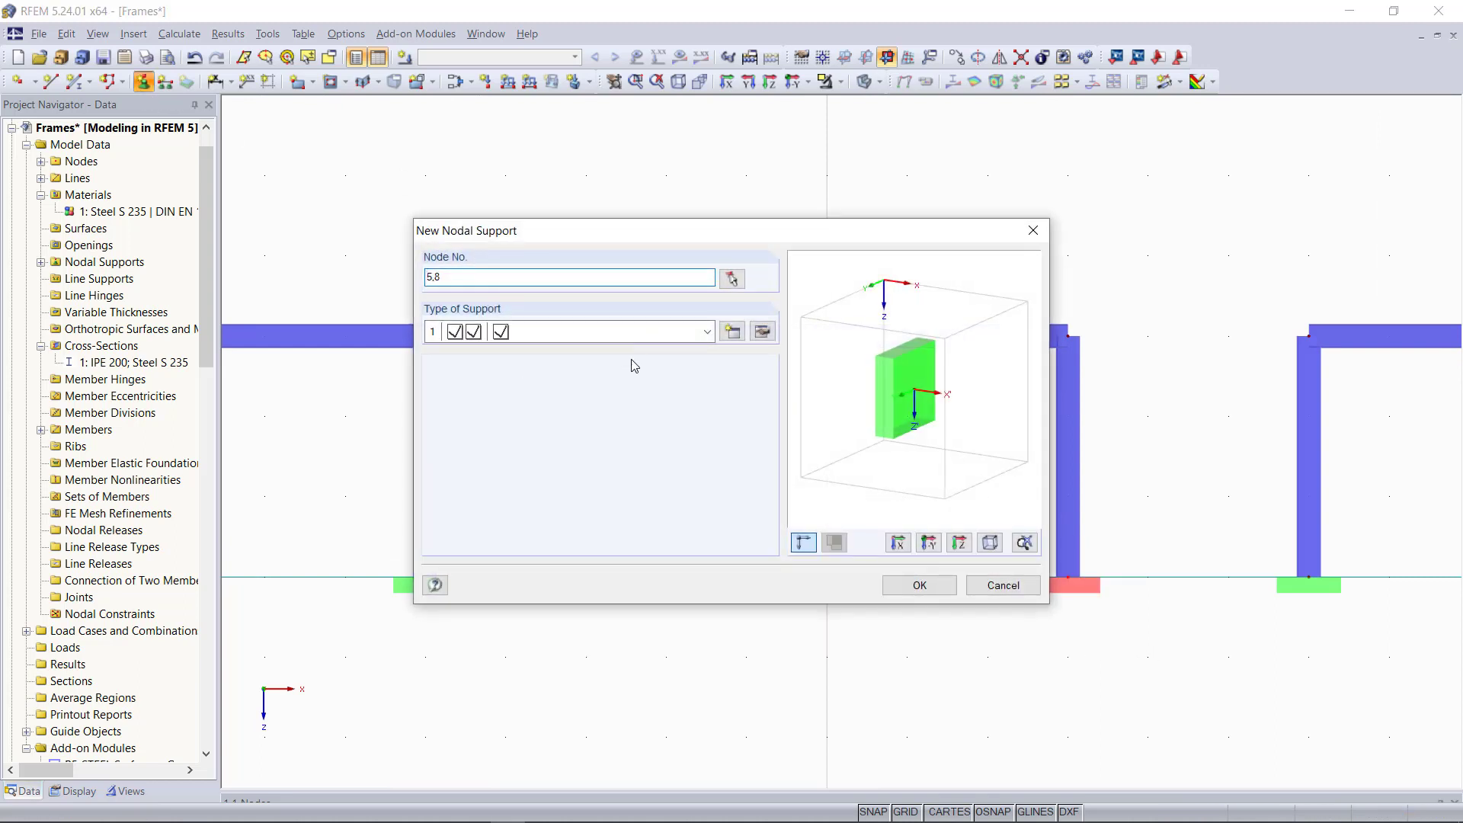
pyautogui.click(997, 583)
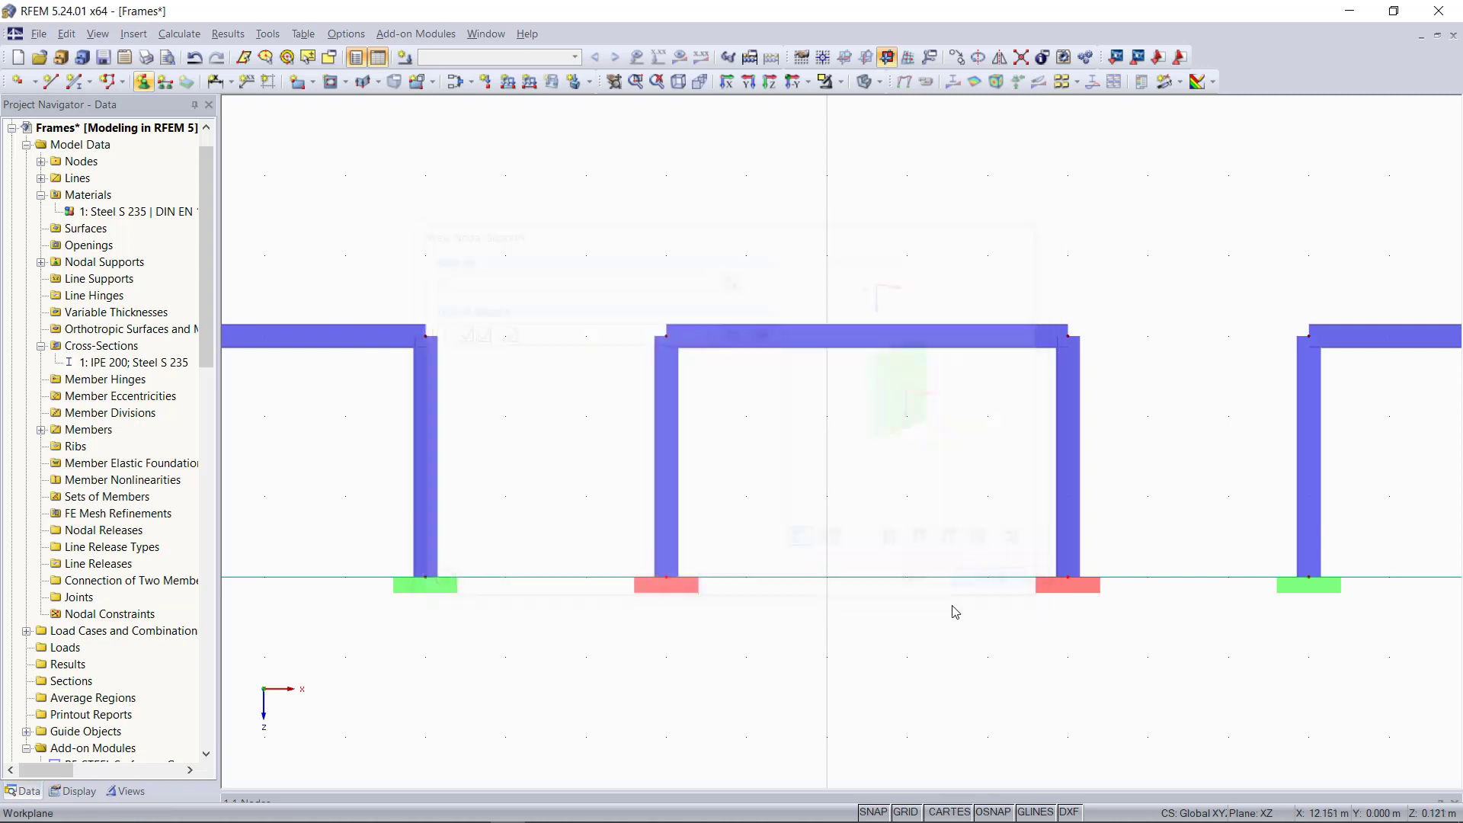
pyautogui.doubleClick(686, 594)
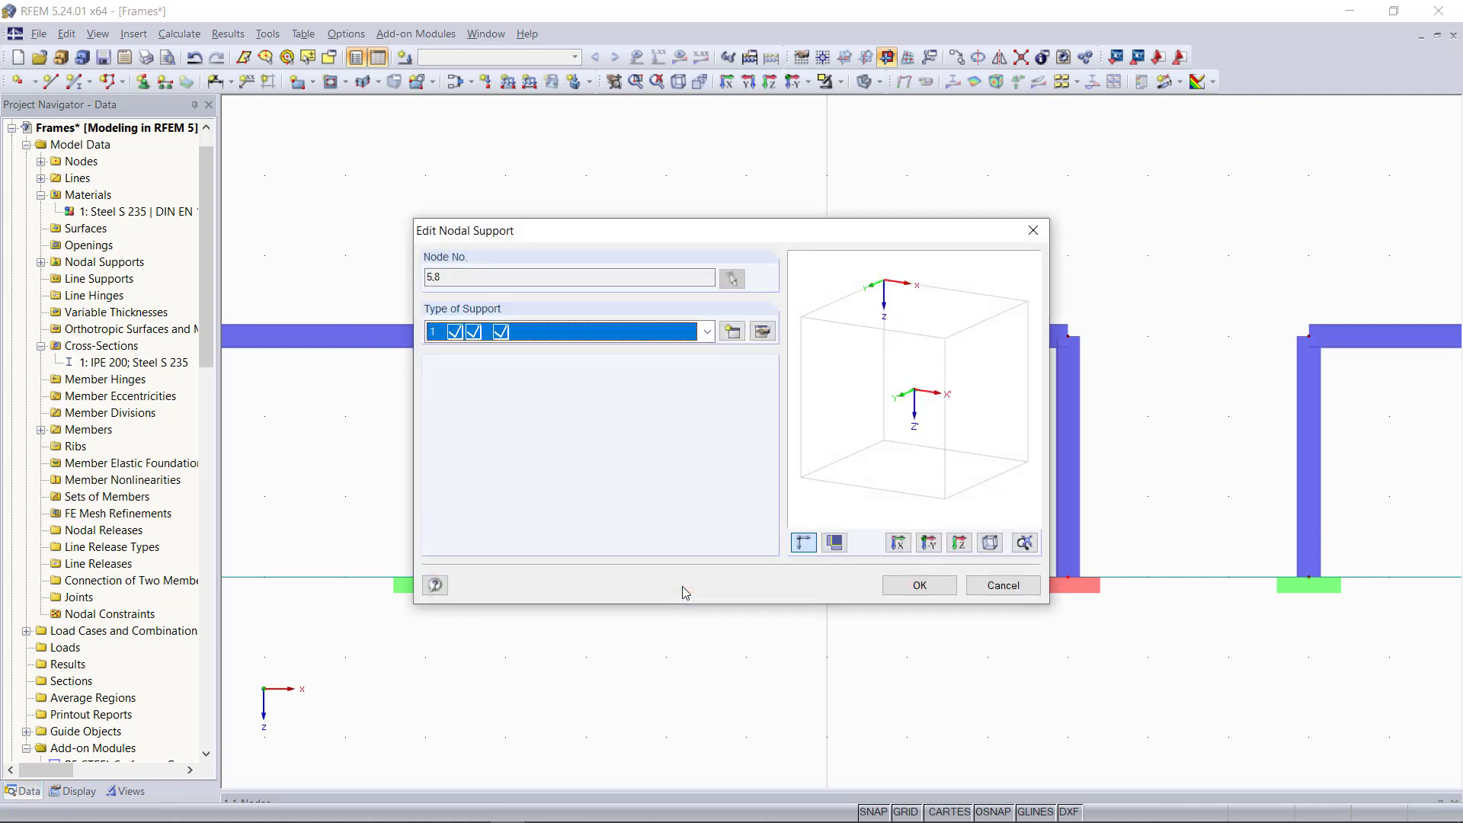
pyautogui.click(650, 340)
pyautogui.click(597, 352)
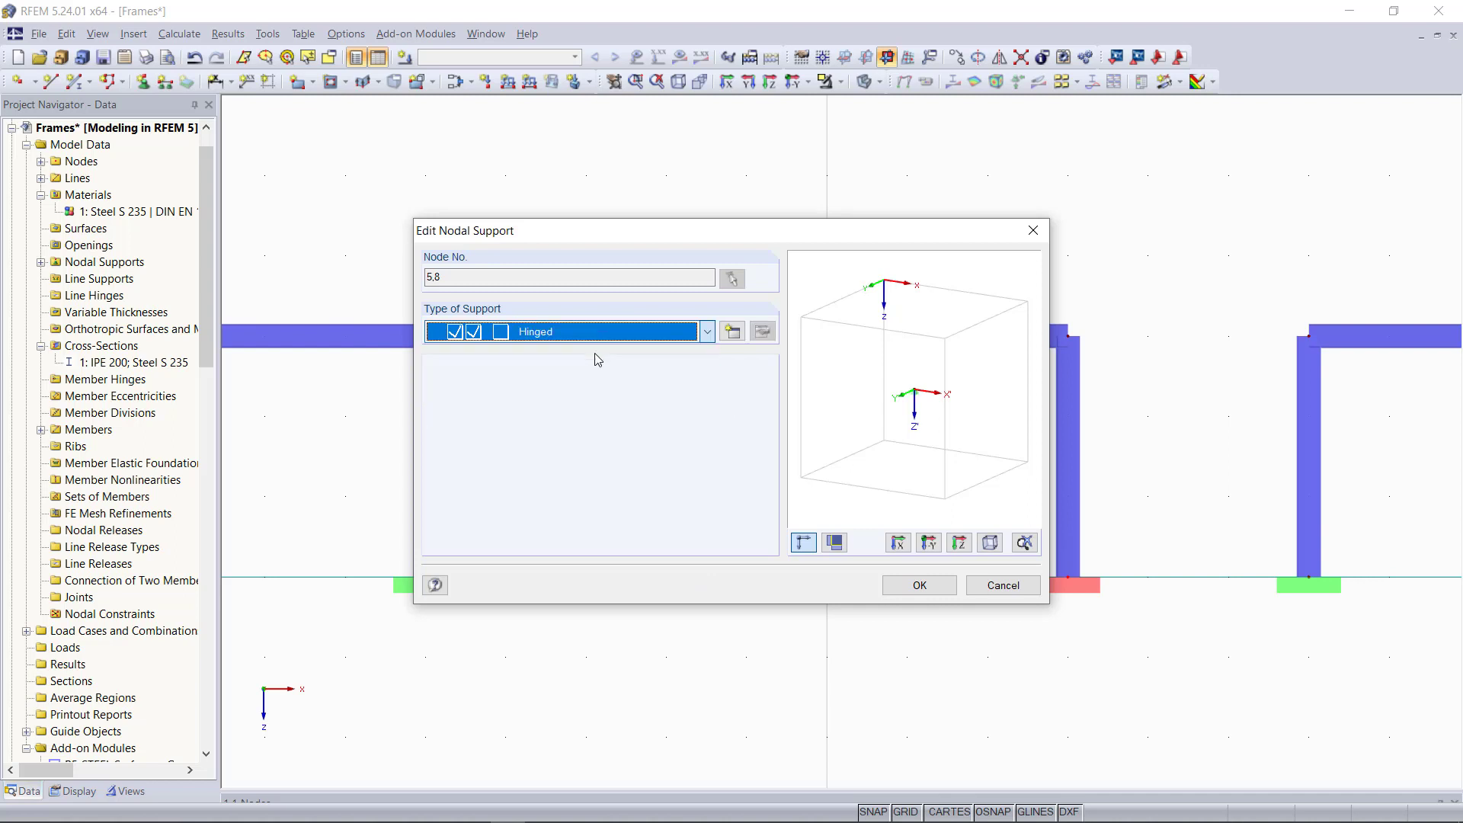
pyautogui.click(920, 585)
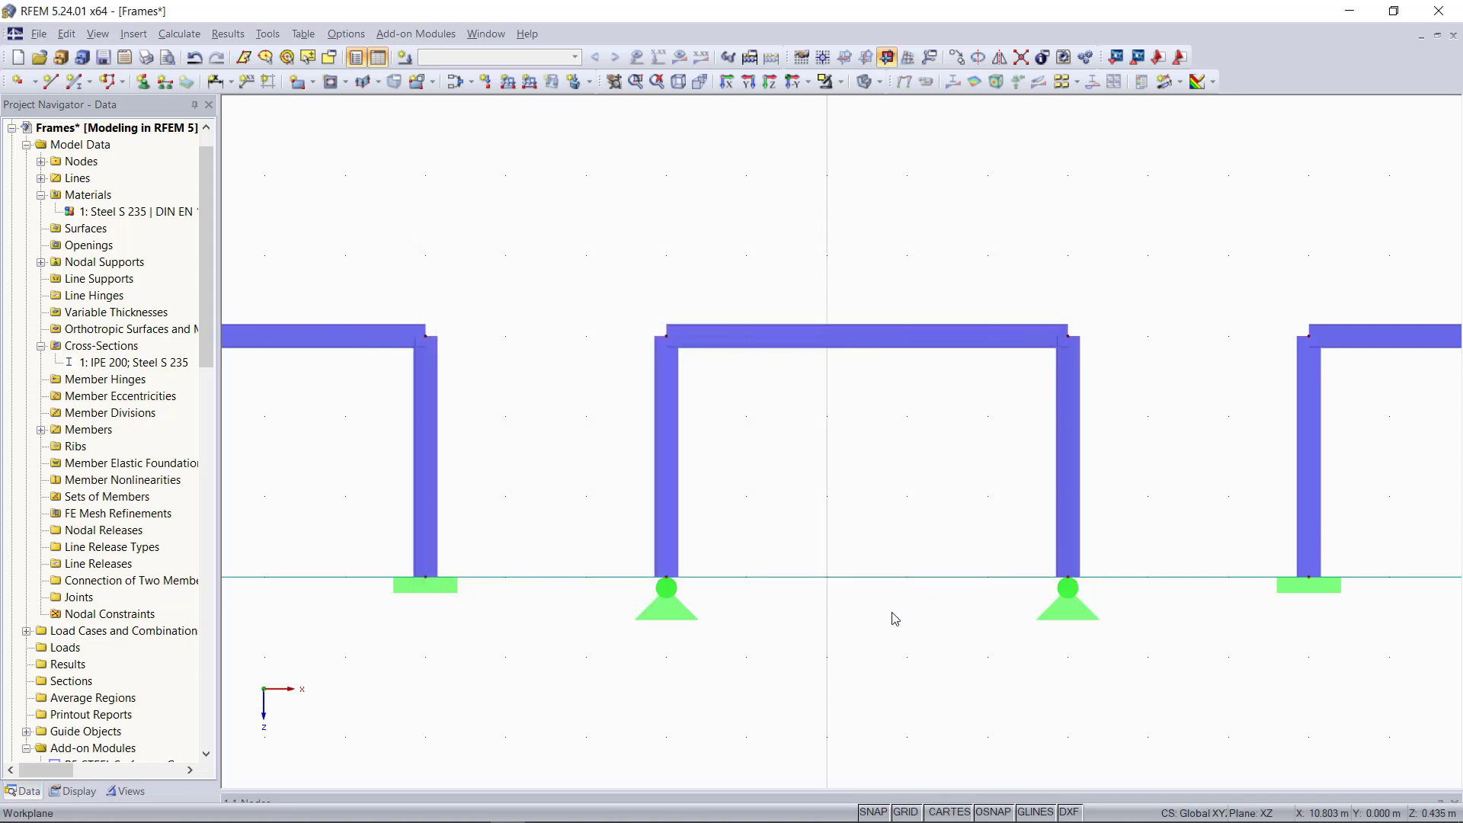
# Step: Change both base supports of the third frame to the Hinged type
pyautogui.middleClick(808, 610)
pyautogui.scroll(5, 1114, 565)
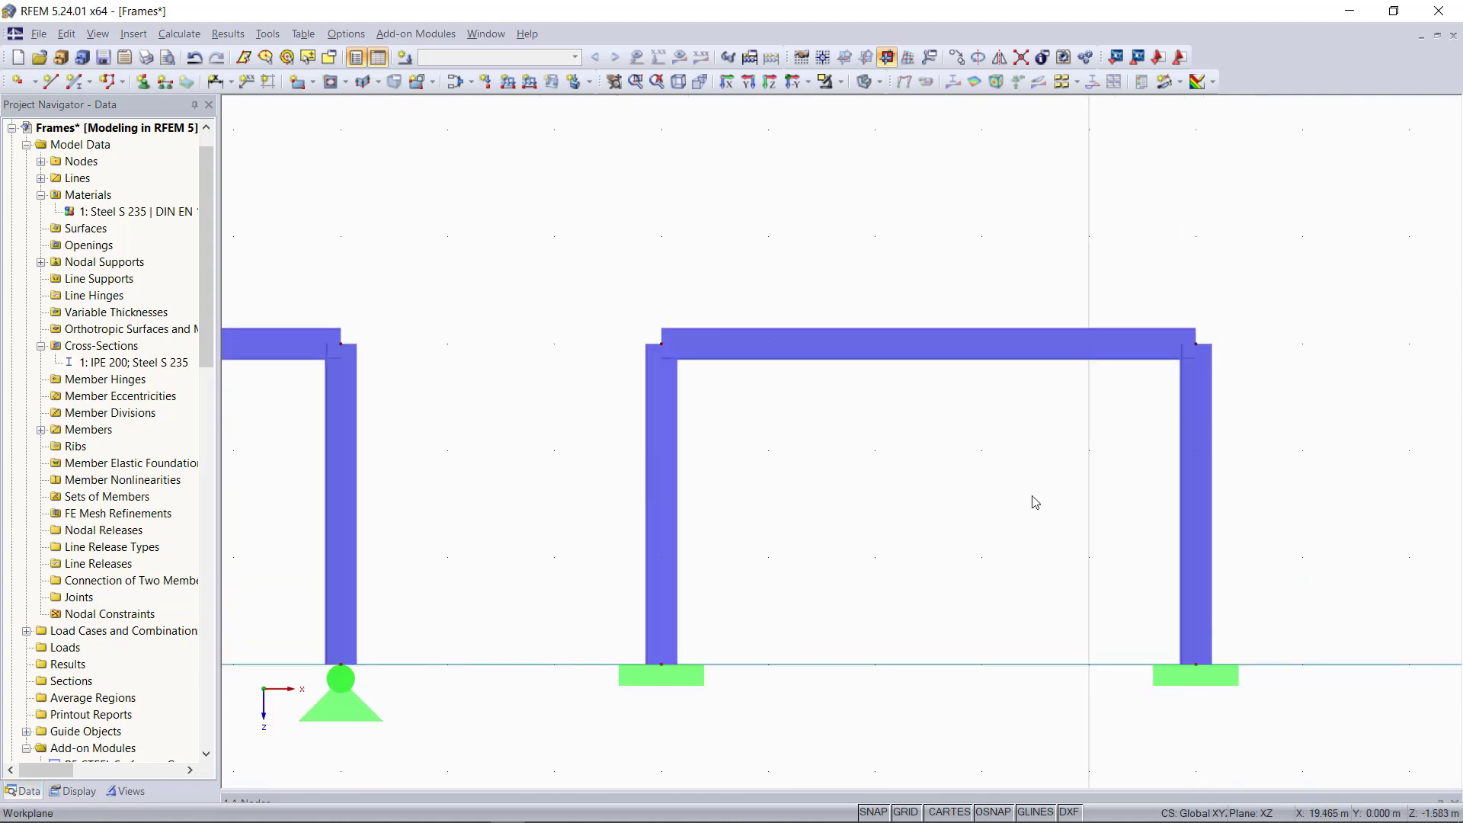
pyautogui.moveTo(1024, 520); pyautogui.dragTo(1023, 468, button='middle')
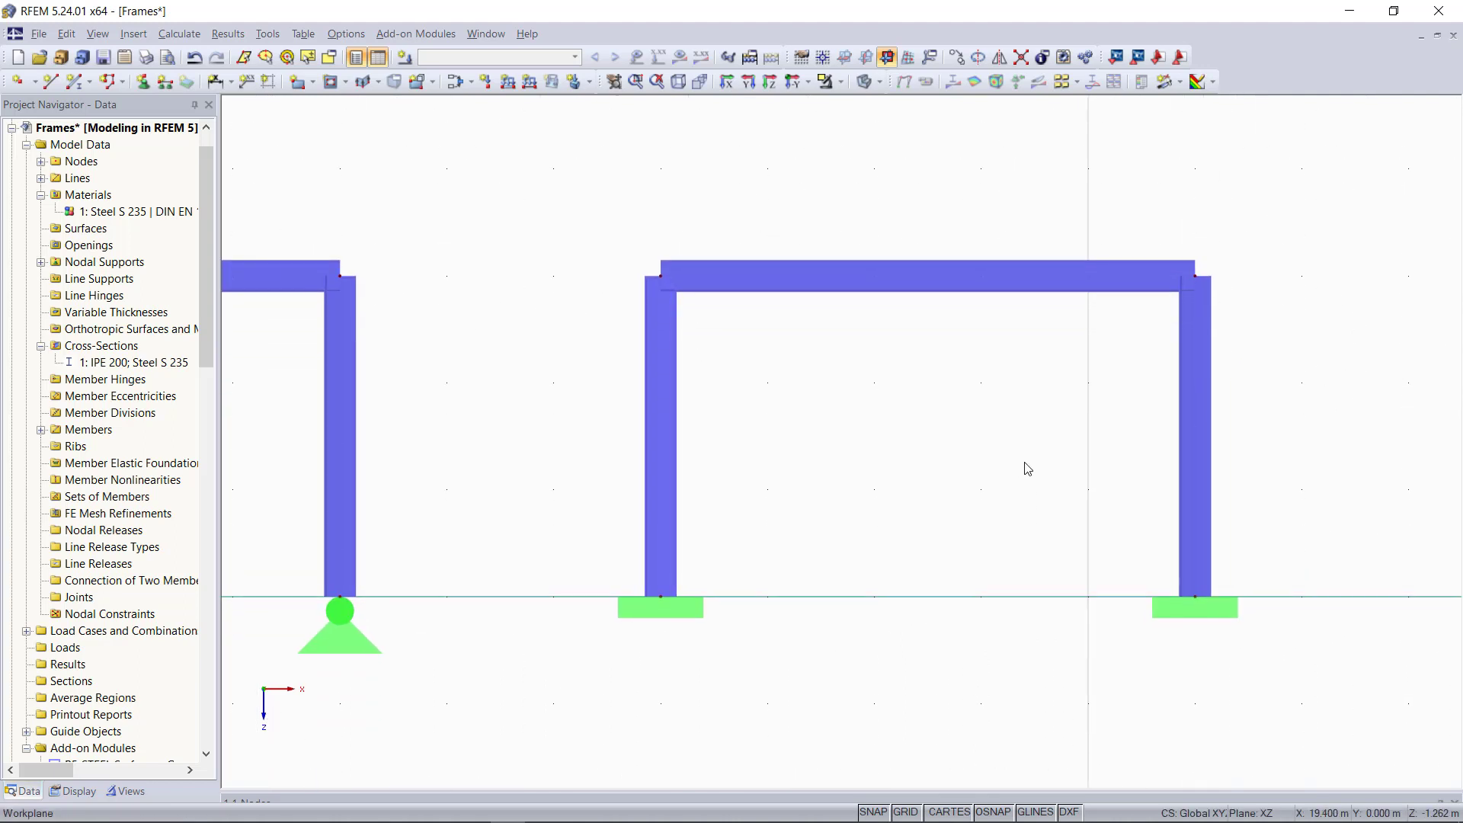
pyautogui.scroll(1, 1022, 467)
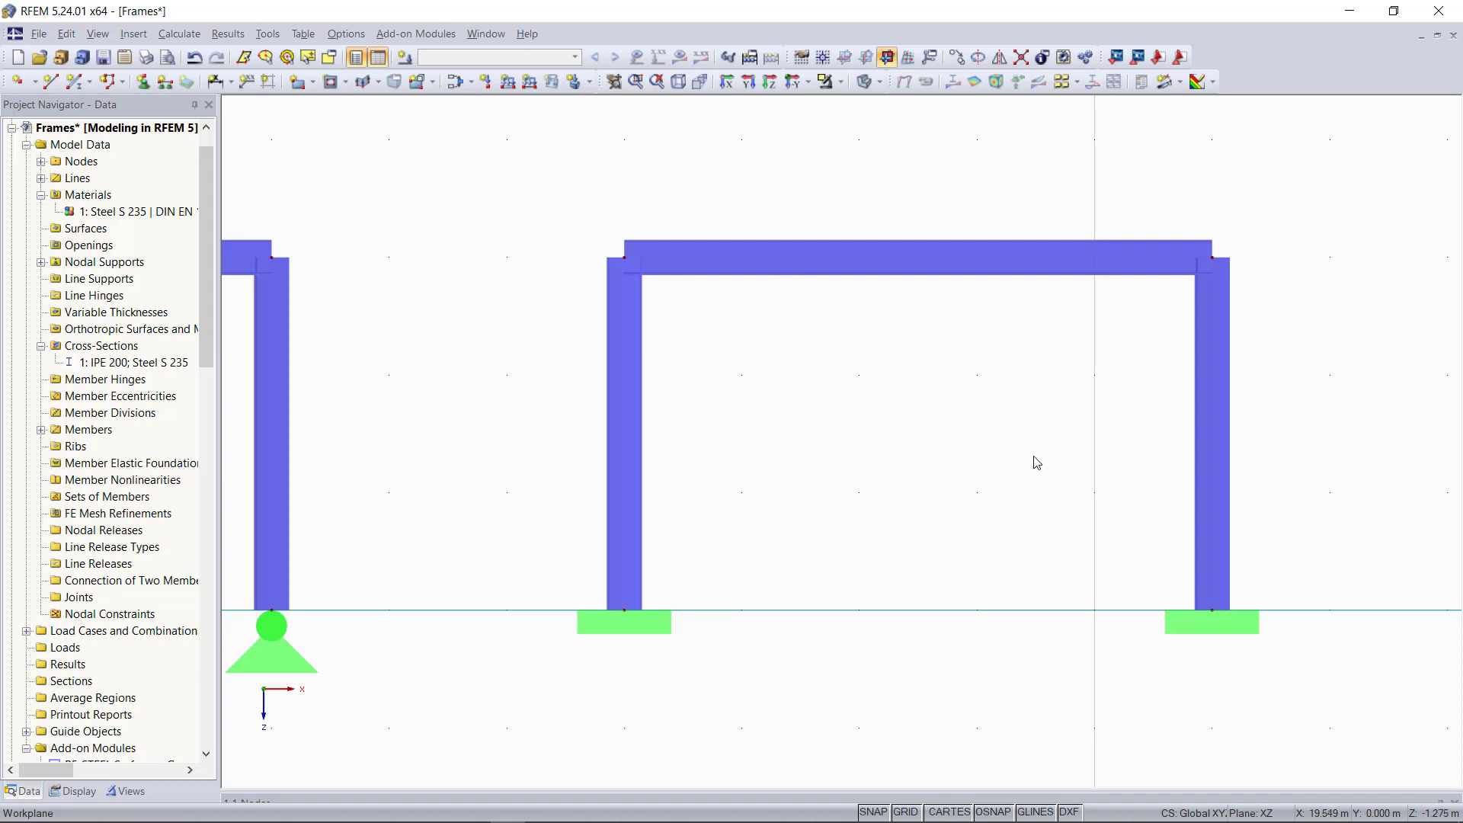
pyautogui.moveTo(542, 566); pyautogui.dragTo(1349, 709)
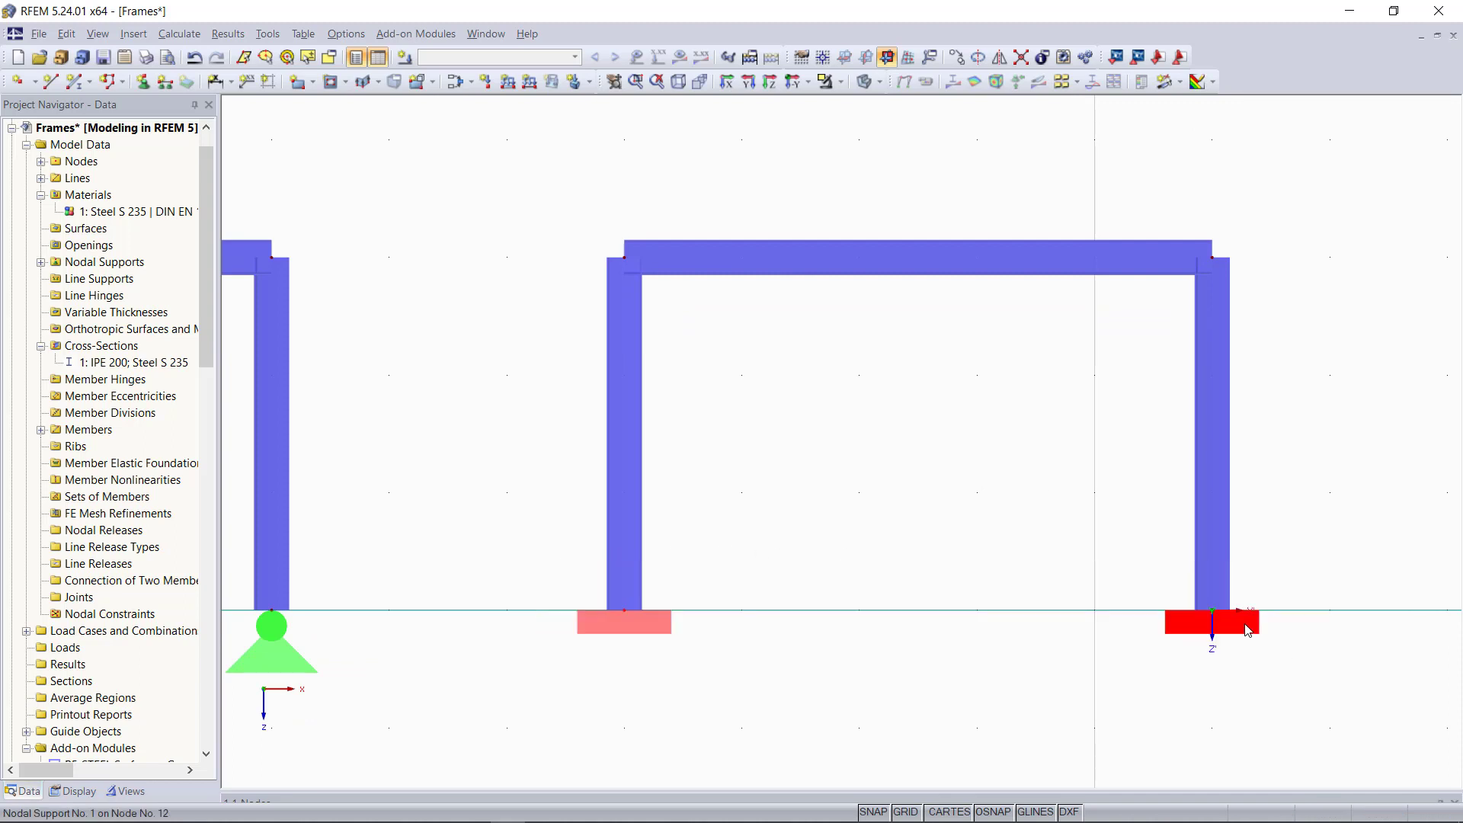
pyautogui.doubleClick(1244, 640)
pyautogui.click(708, 332)
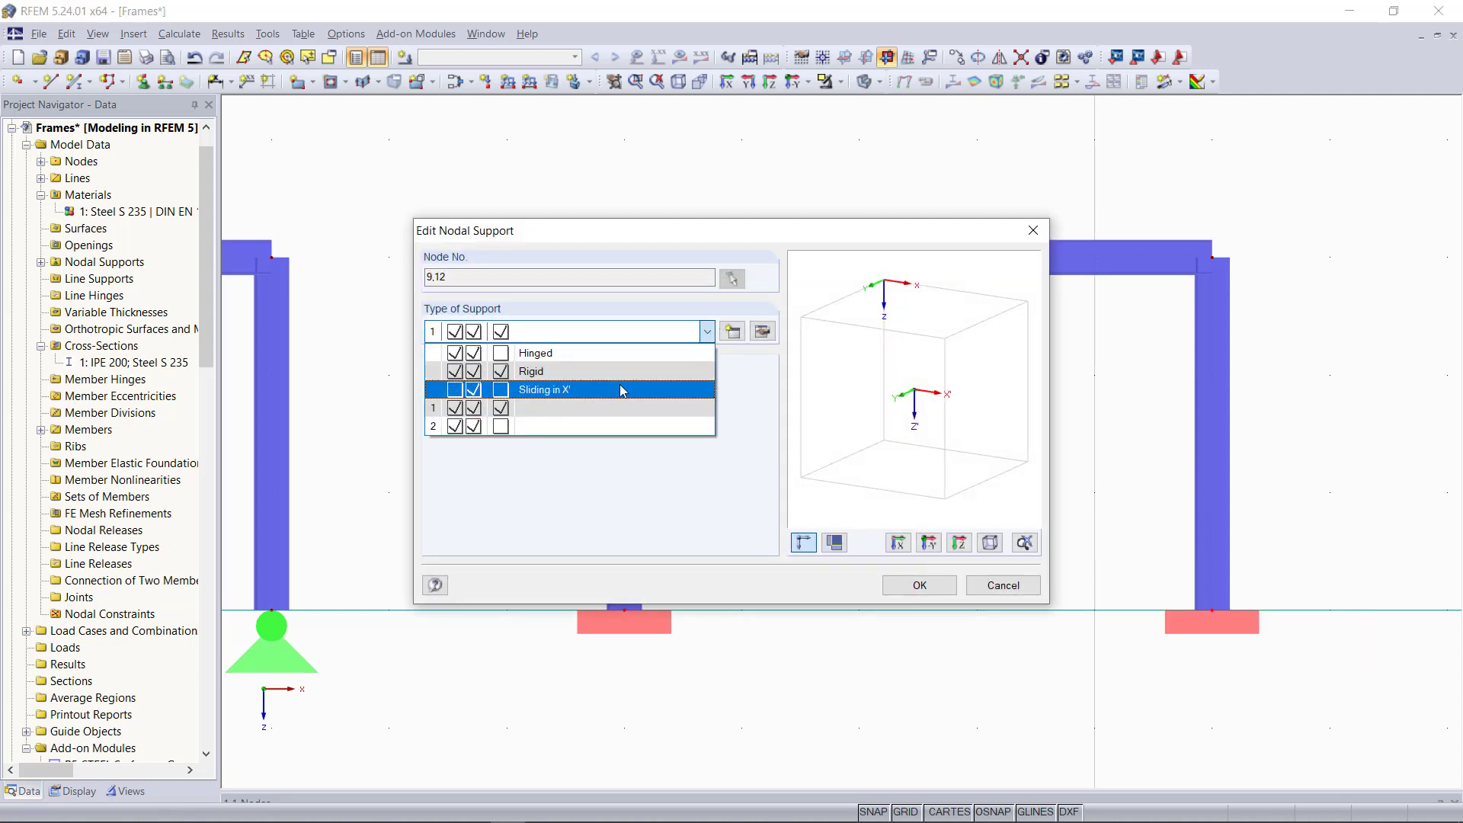
pyautogui.click(619, 353)
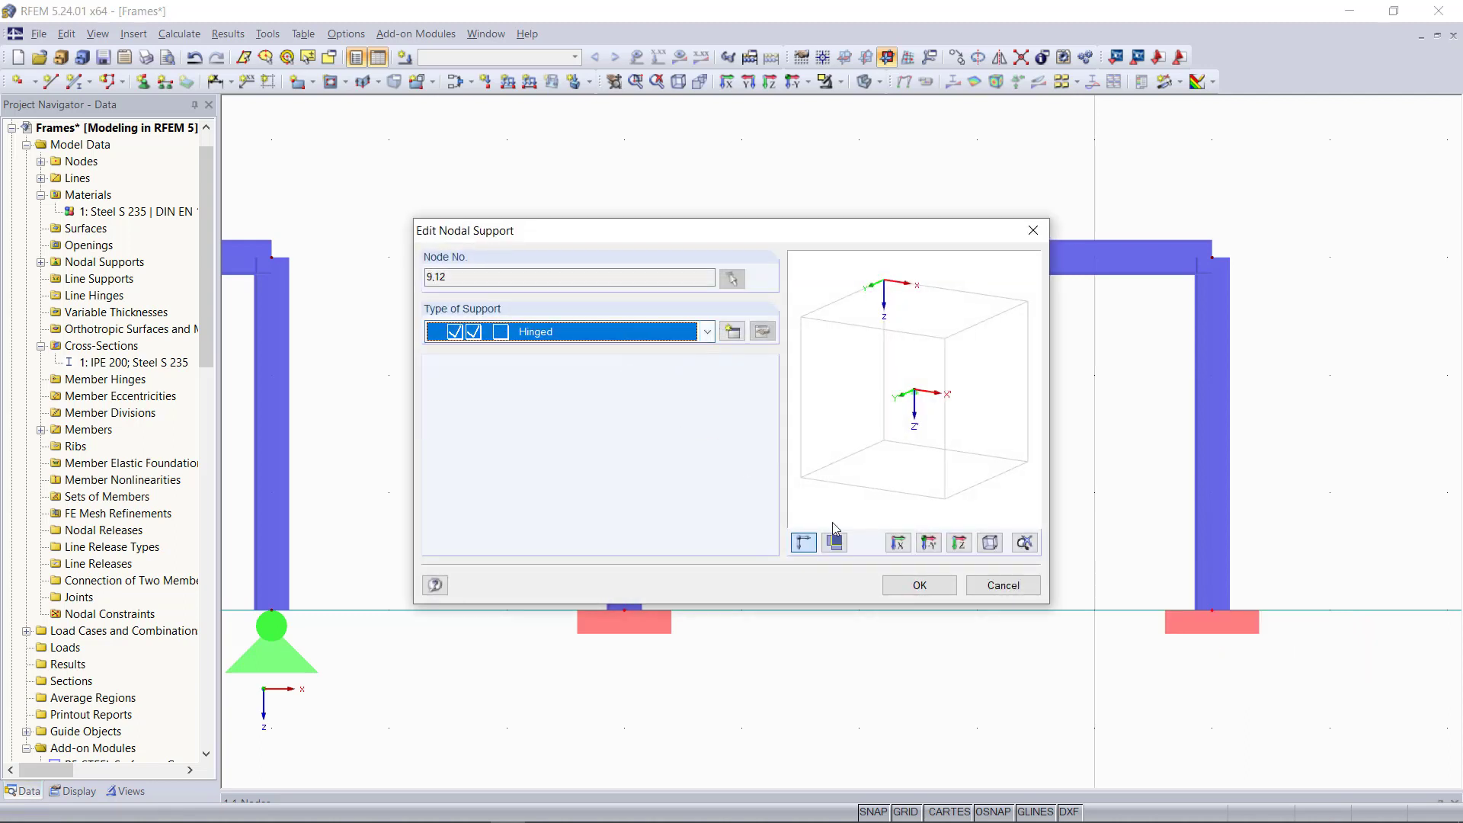
pyautogui.click(920, 586)
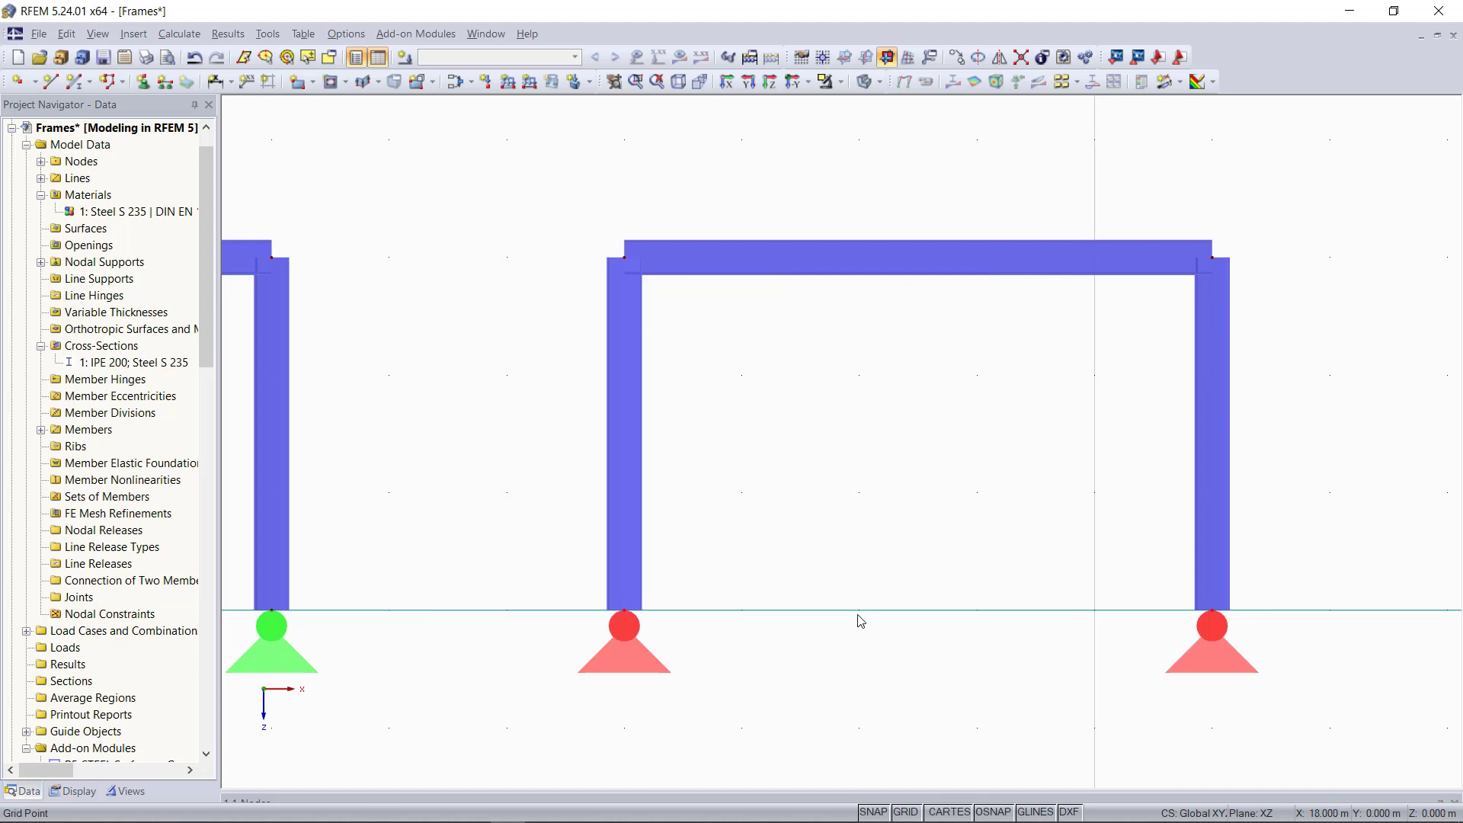
# Step: Divide the third frame's beam into two members using 1 intermediate node, with continuous numbering
pyautogui.click(866, 272)
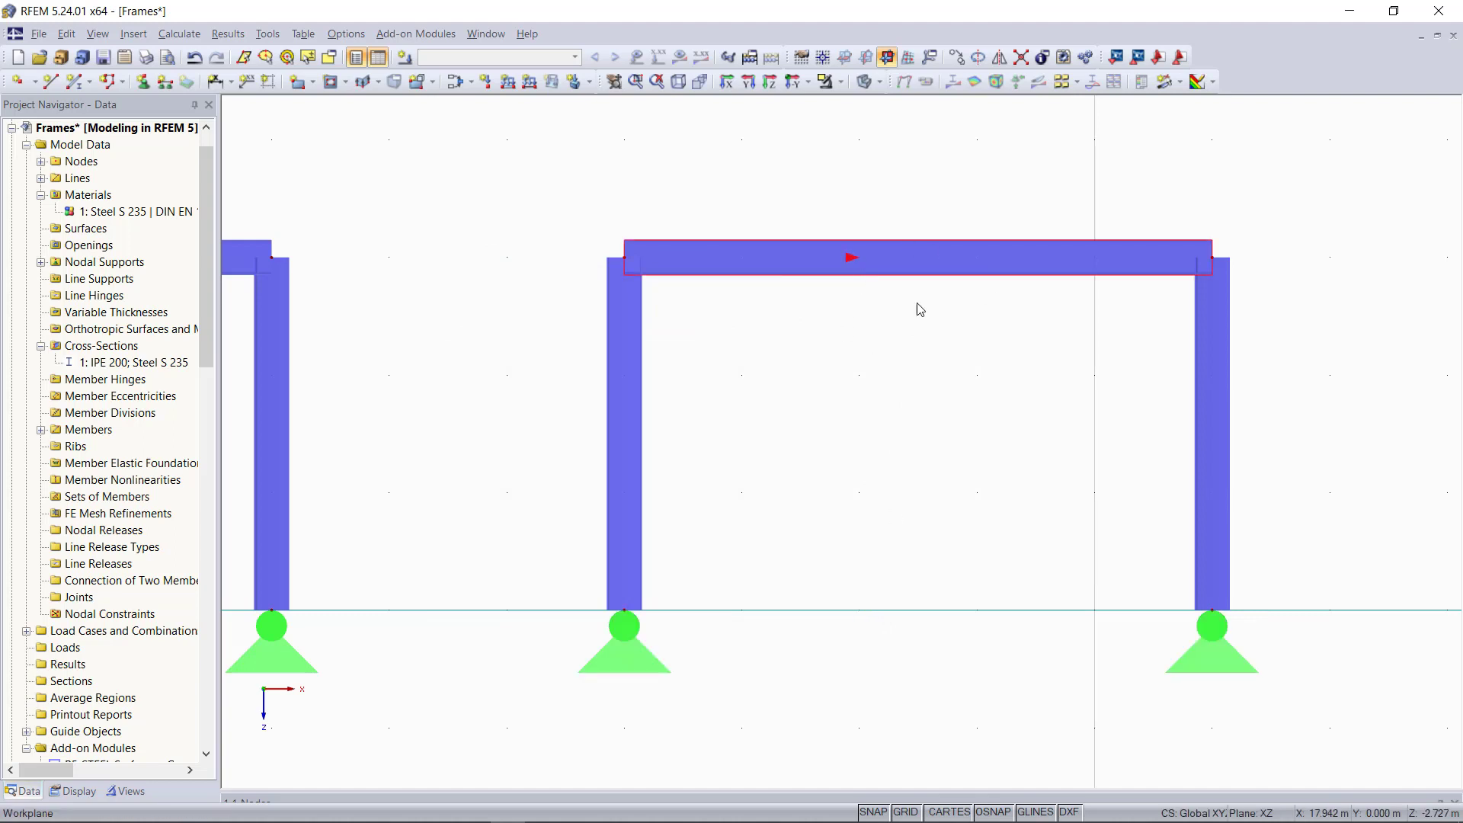
pyautogui.rightClick(894, 253)
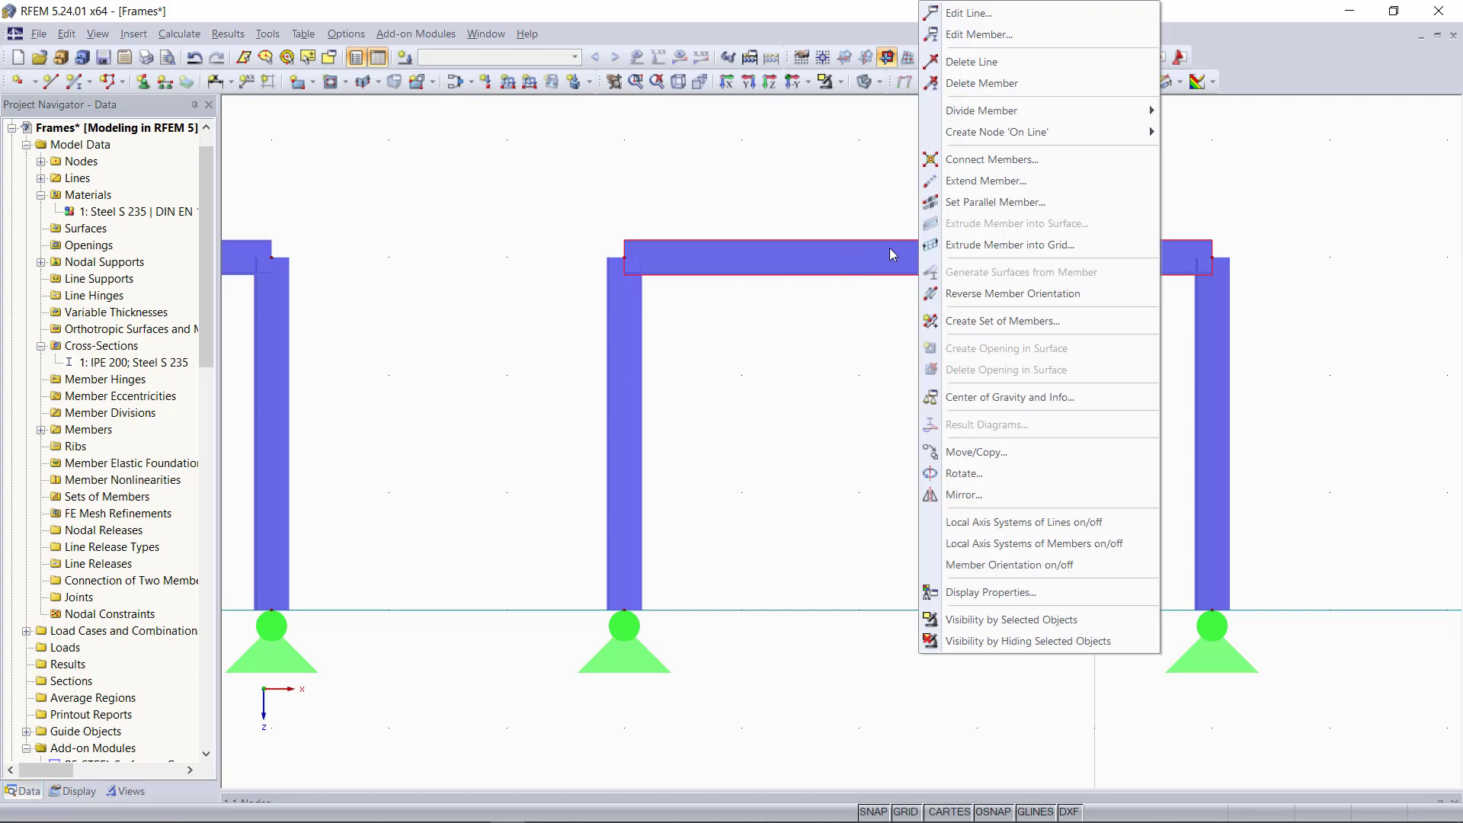
pyautogui.moveTo(1088, 111)
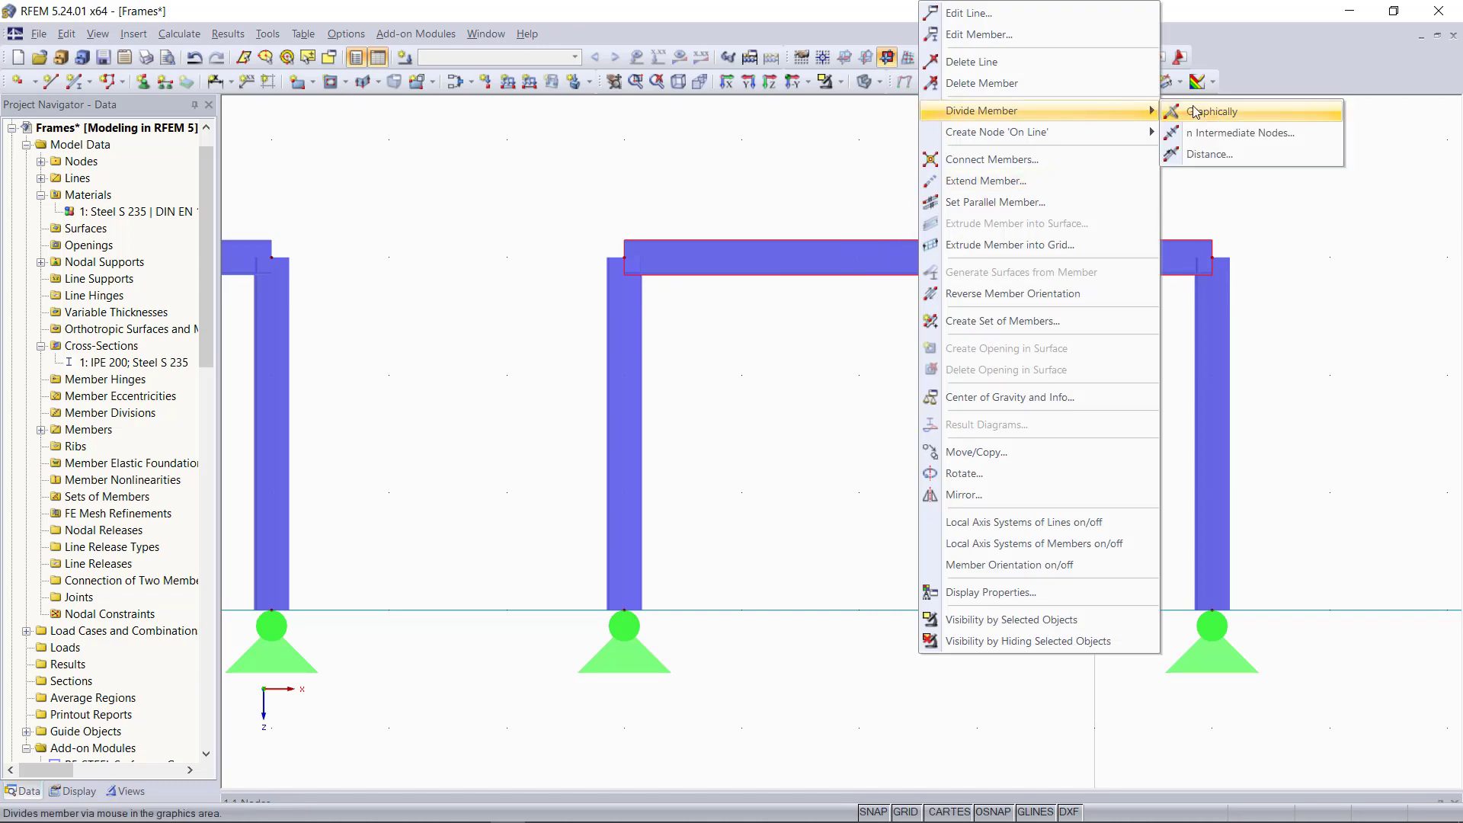
pyautogui.click(1240, 134)
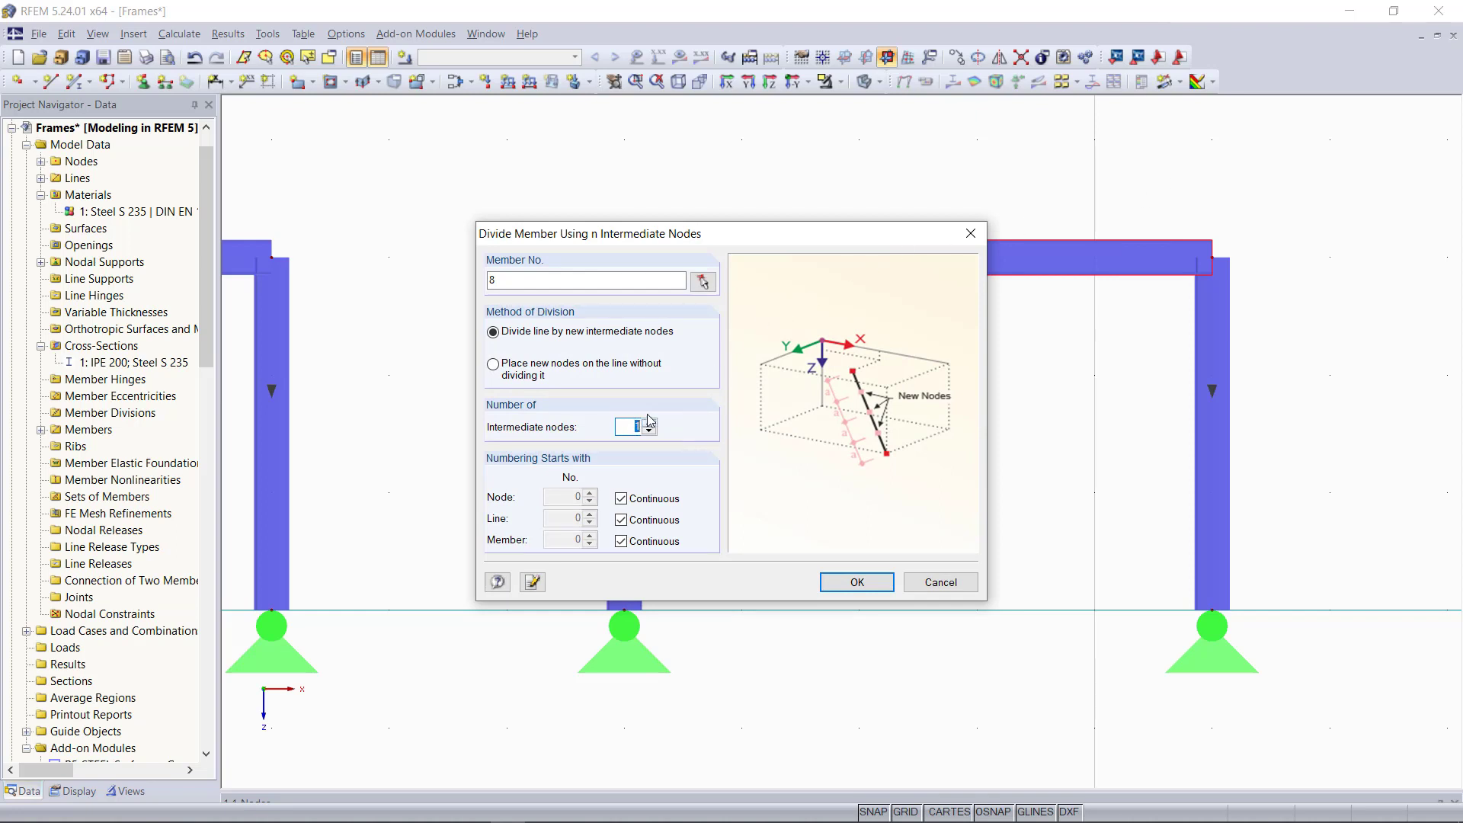
pyautogui.click(852, 582)
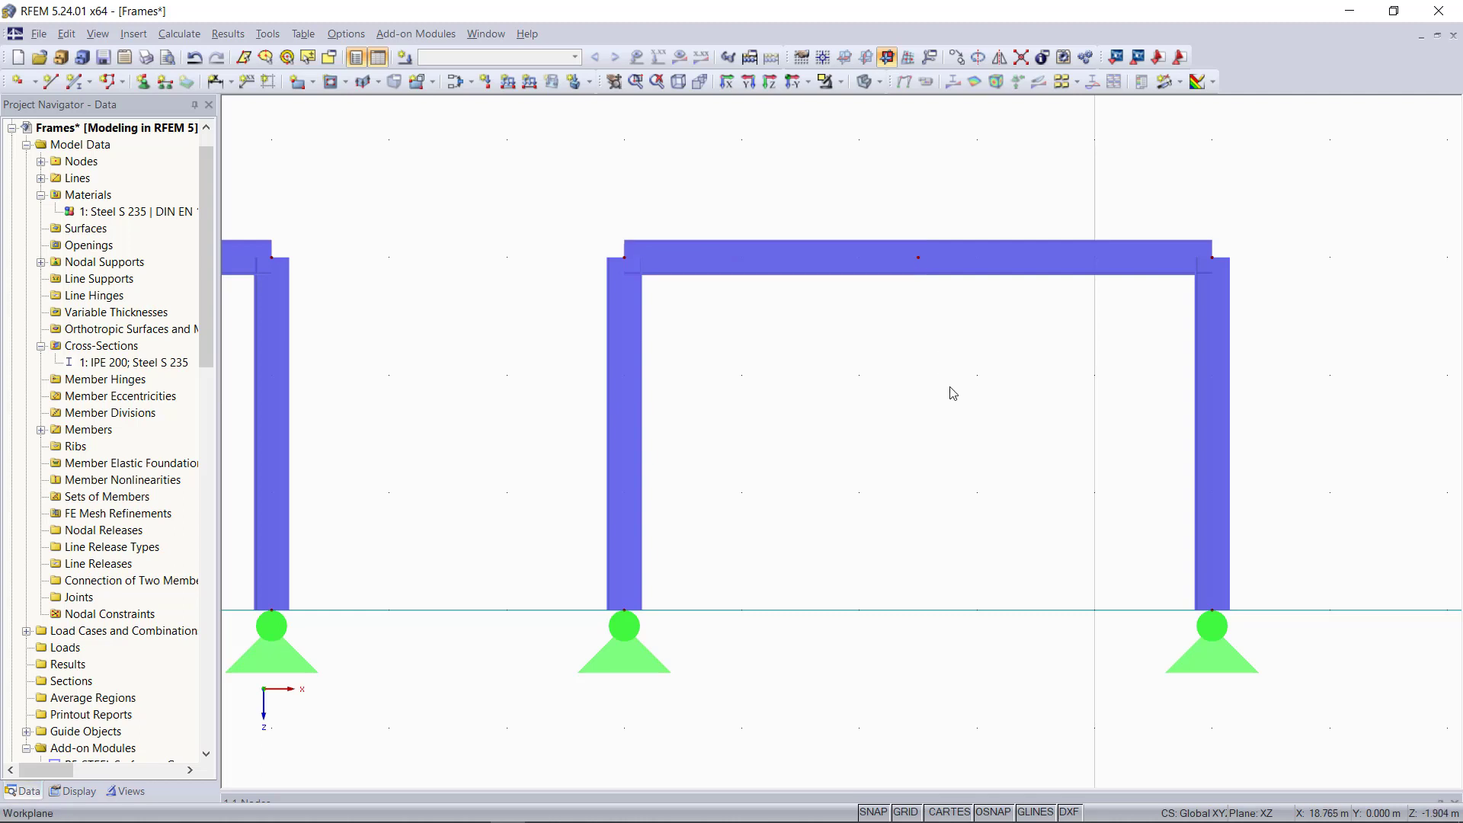
# Step: Raise the third frame's new mid-beam node by about 0.5 m through its Z coordinate to form a gable
pyautogui.doubleClick(917, 259)
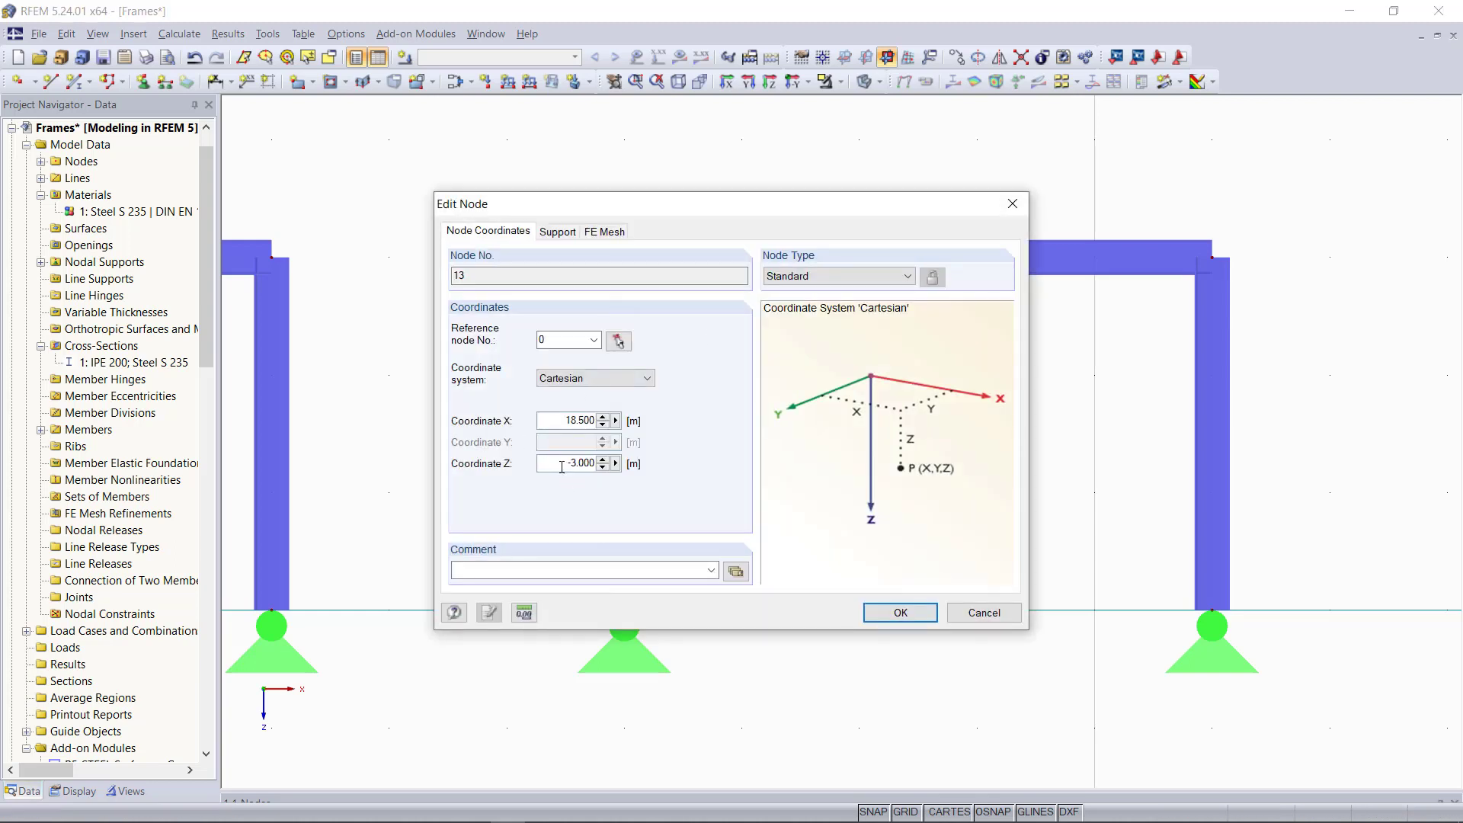
pyautogui.doubleClick(562, 466)
pyautogui.press('BackSpace')
pyautogui.click(900, 613)
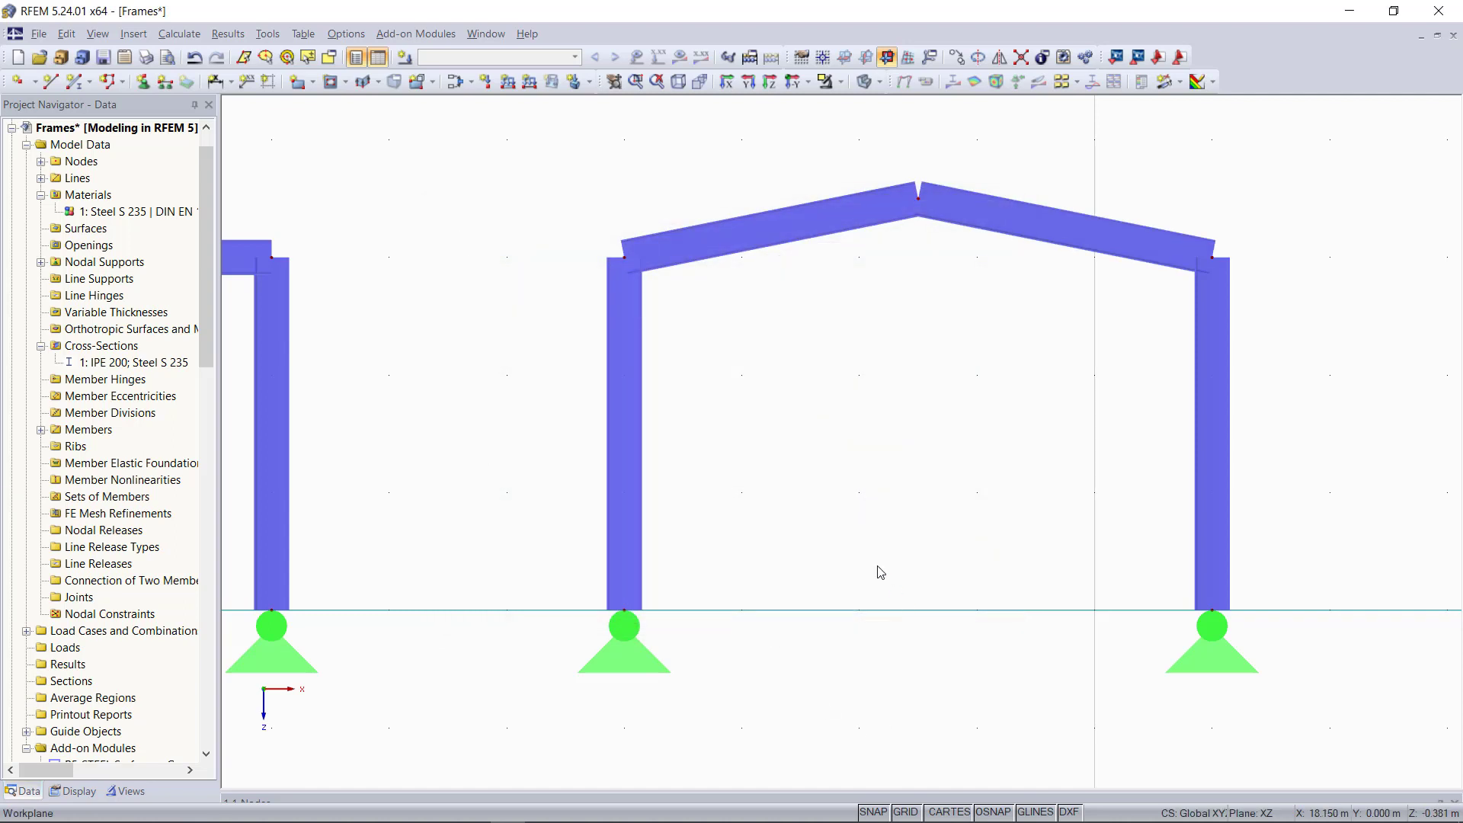
# Step: Create a member hinge releasing rotation φy in local member axes and assign it to the ridge end of the gable frame's left rafter
pyautogui.click(732, 235)
pyautogui.rightClick(804, 222)
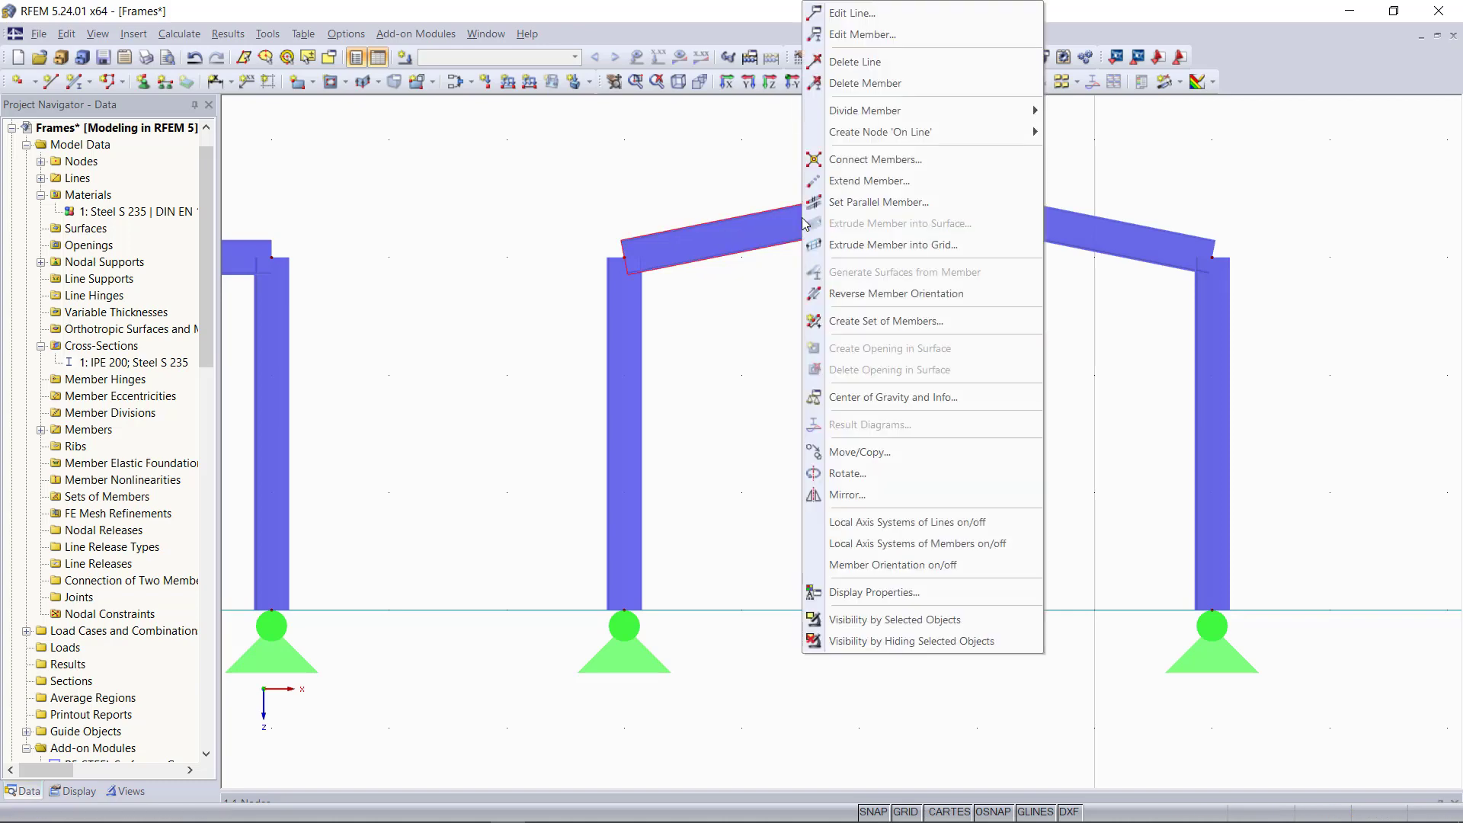
pyautogui.click(887, 37)
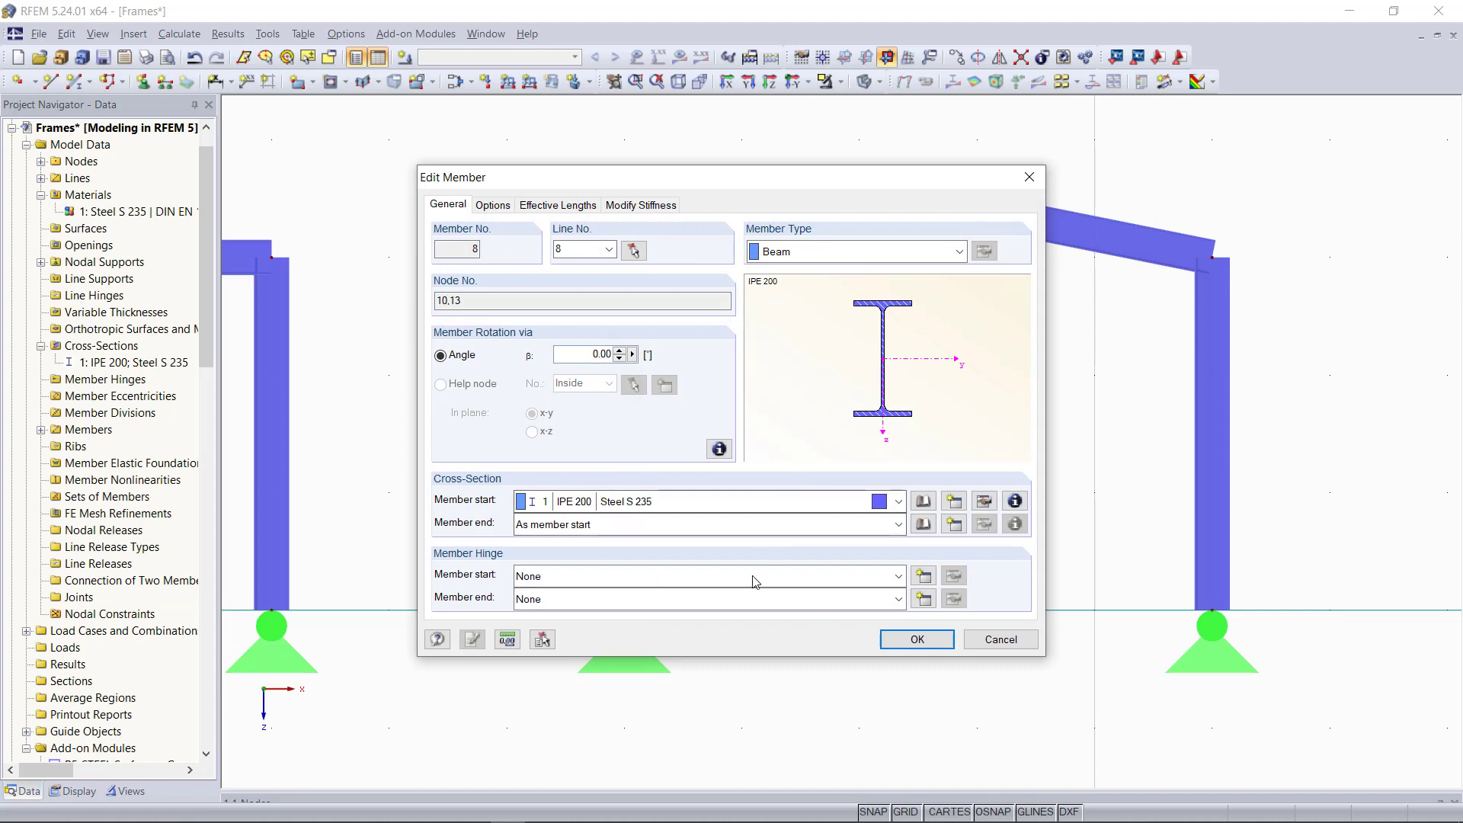
pyautogui.click(728, 577)
pyautogui.click(709, 599)
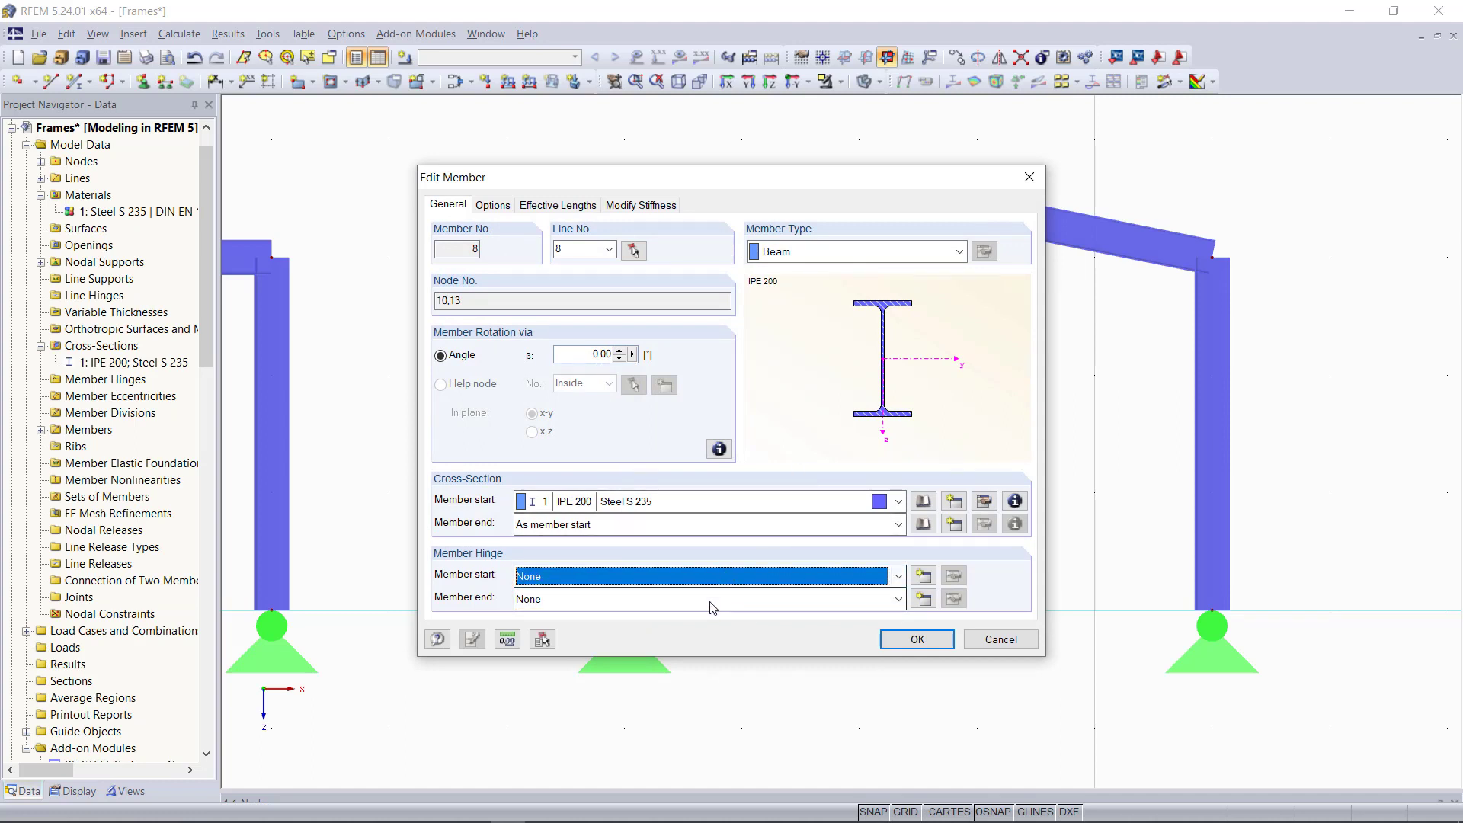
pyautogui.click(709, 601)
pyautogui.click(709, 603)
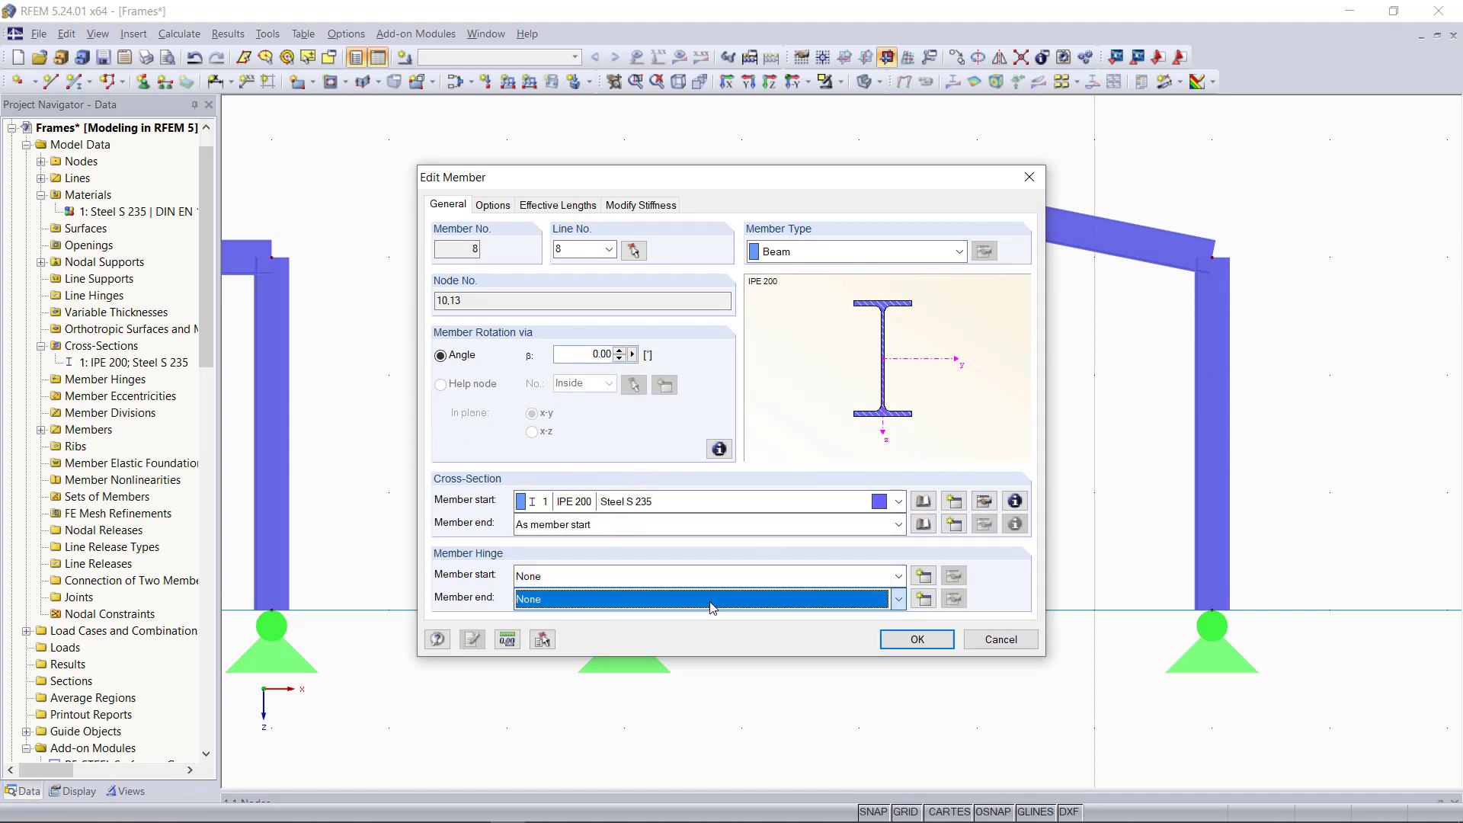
pyautogui.click(925, 600)
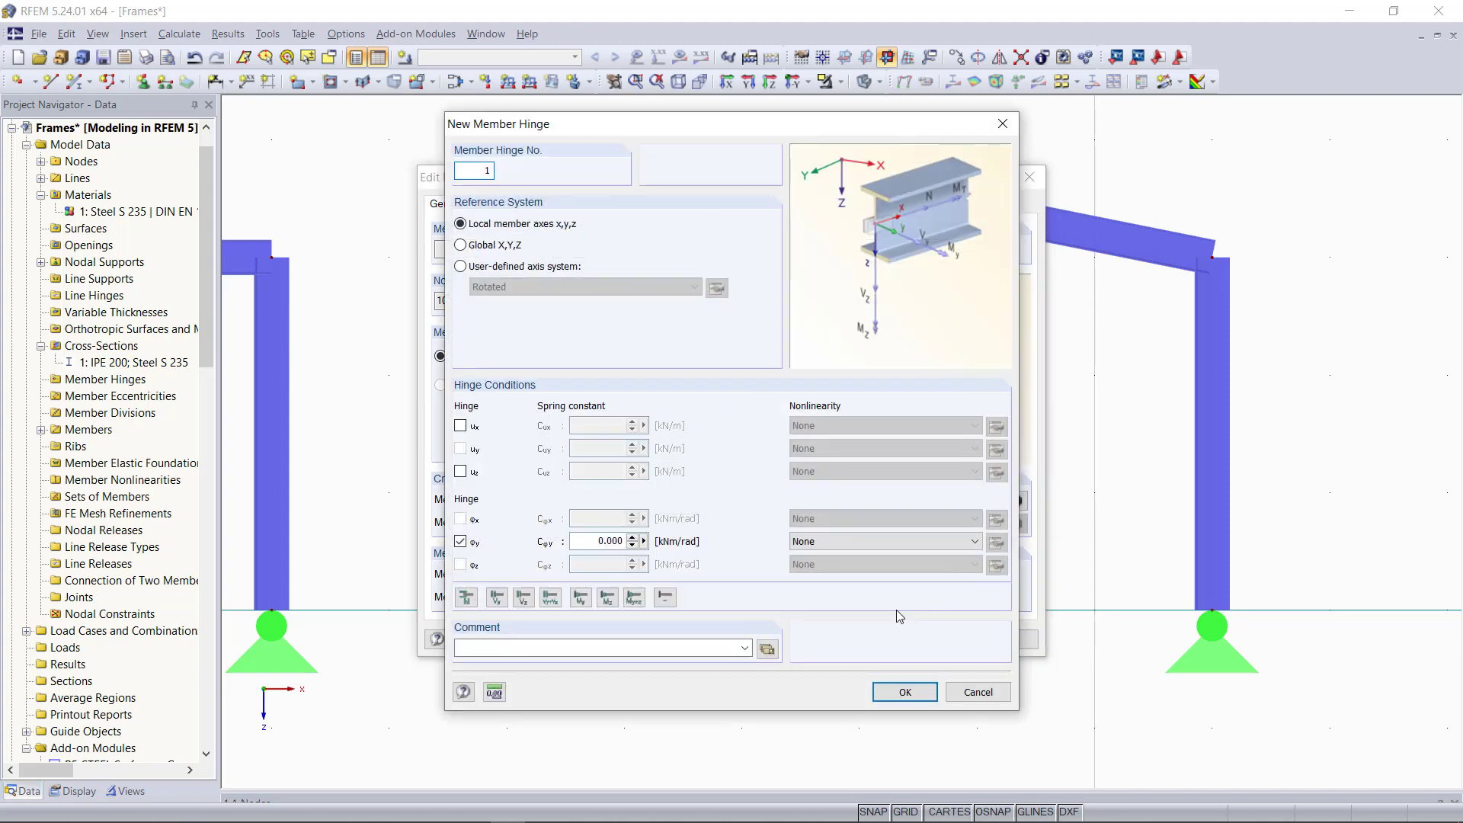
pyautogui.click(905, 692)
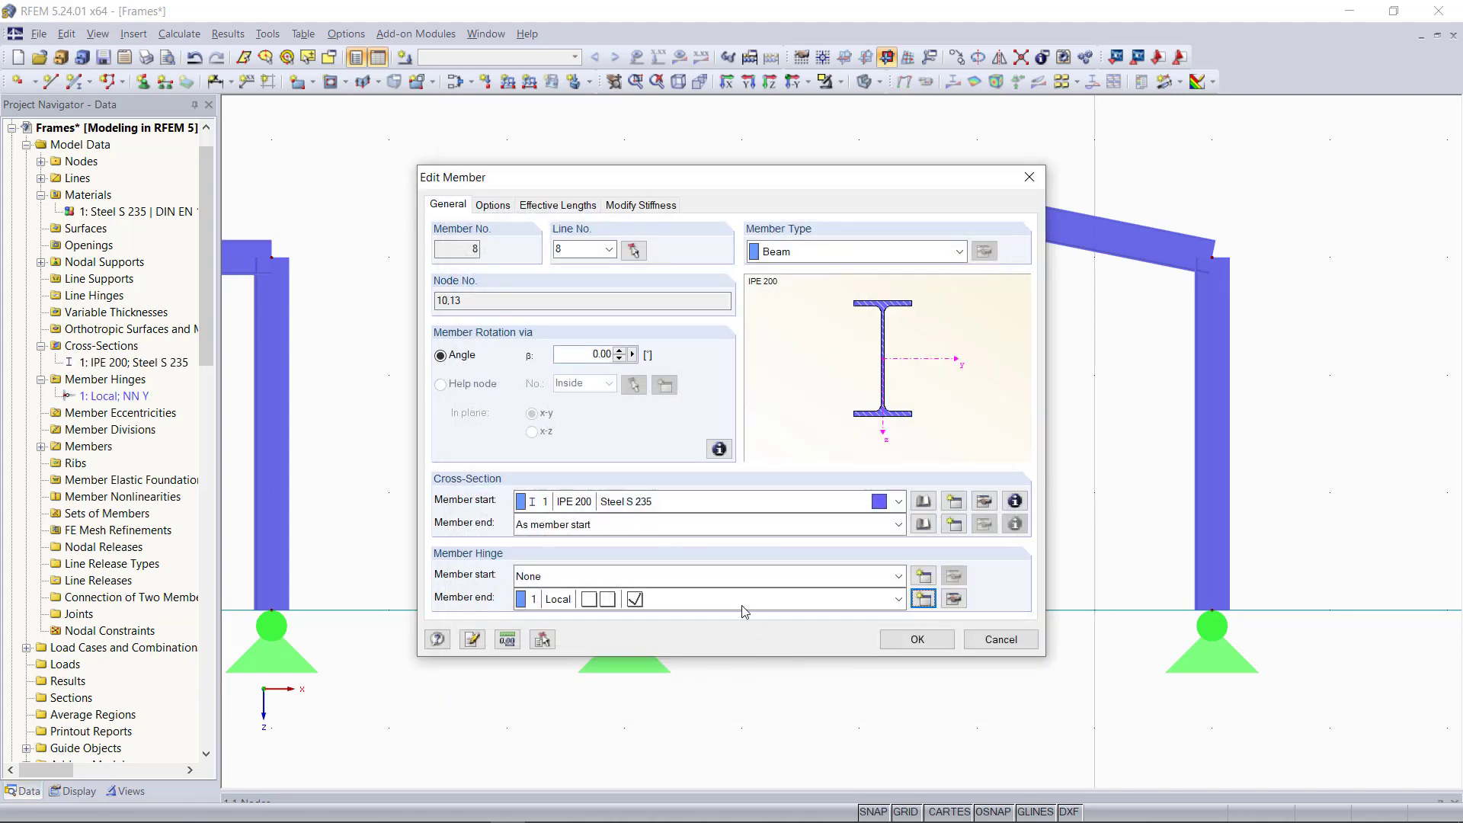
pyautogui.click(917, 641)
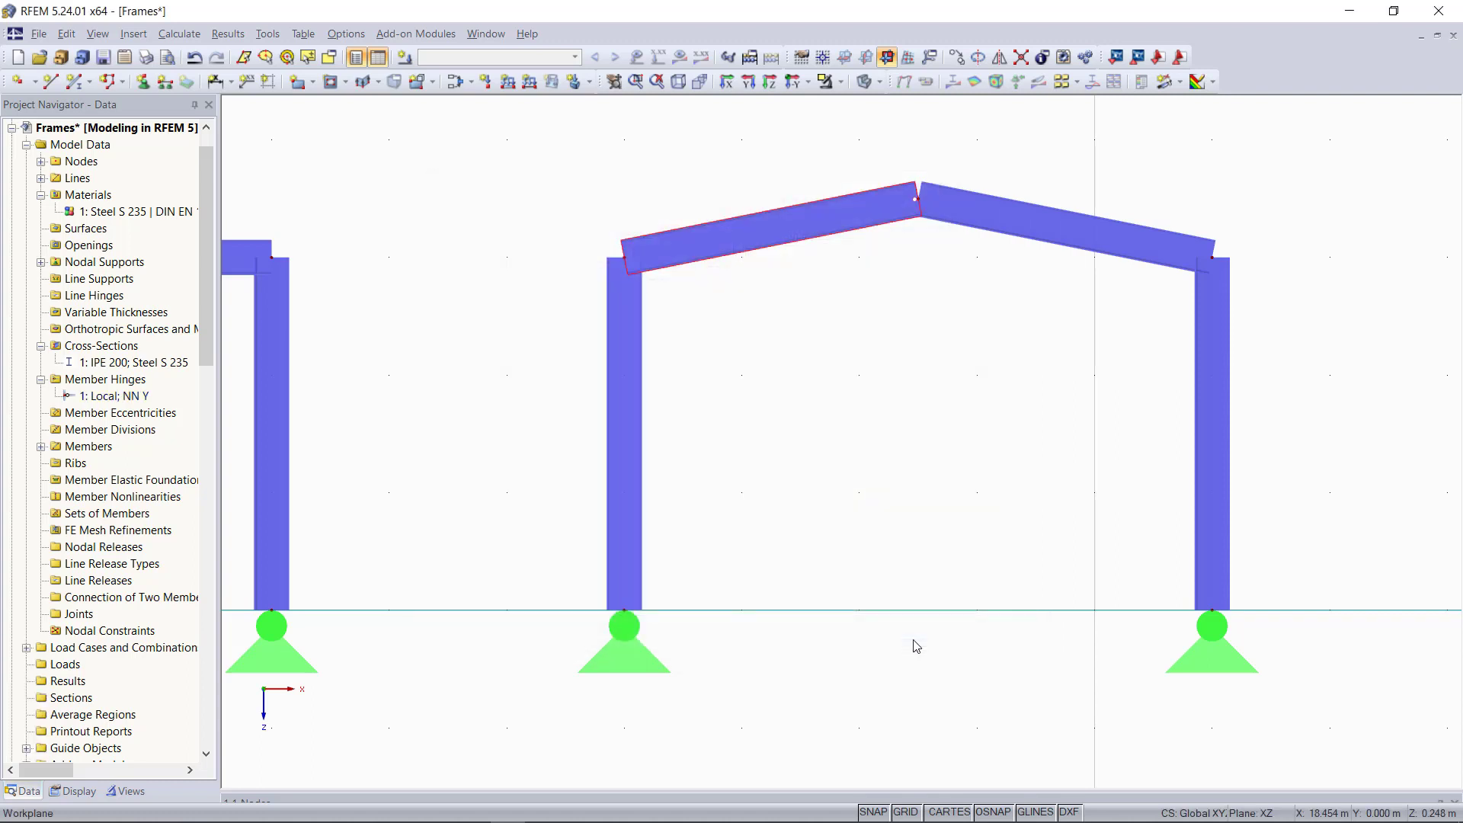
pyautogui.press('F8')
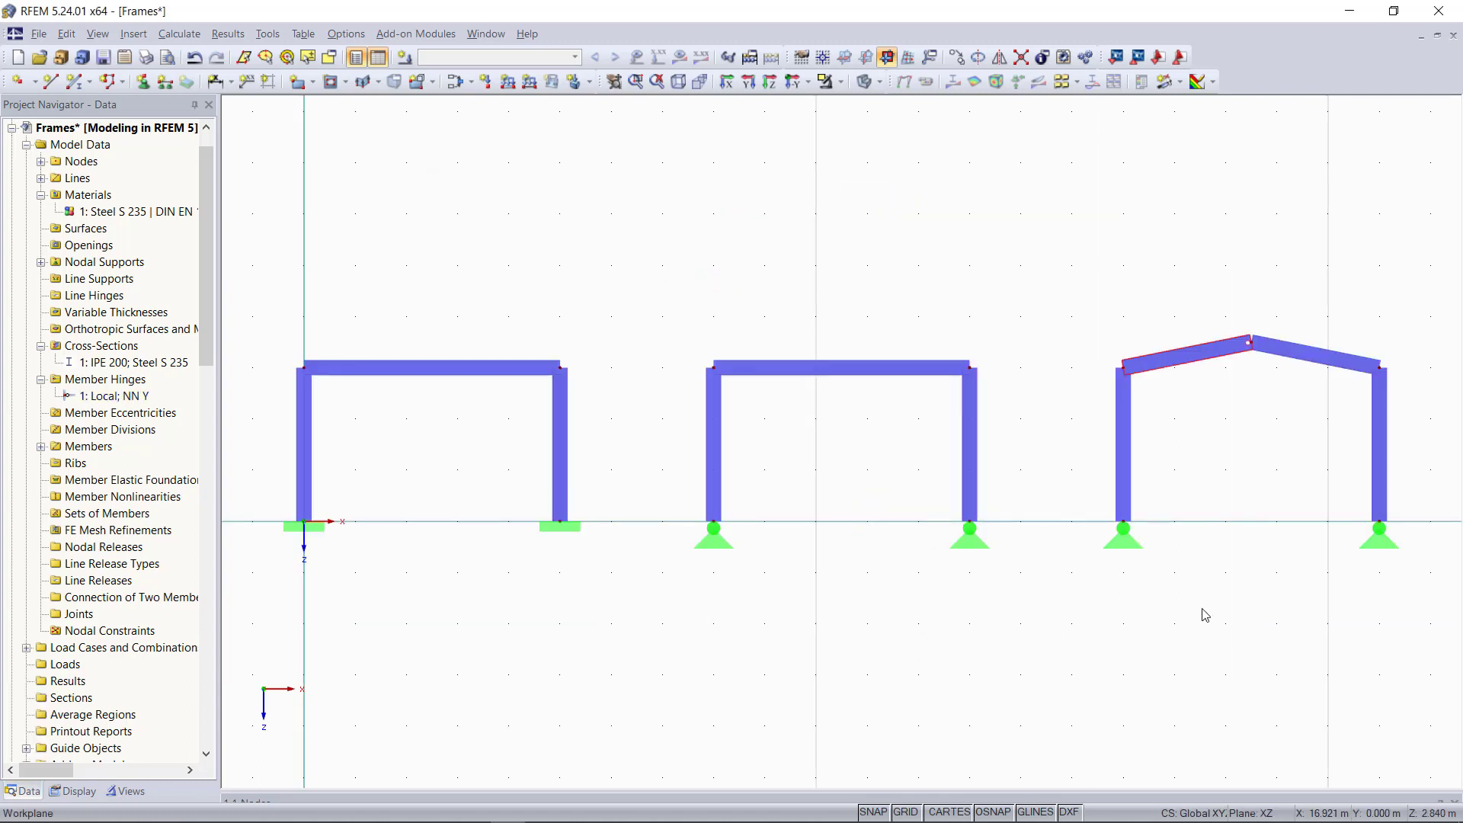
pyautogui.click(1112, 626)
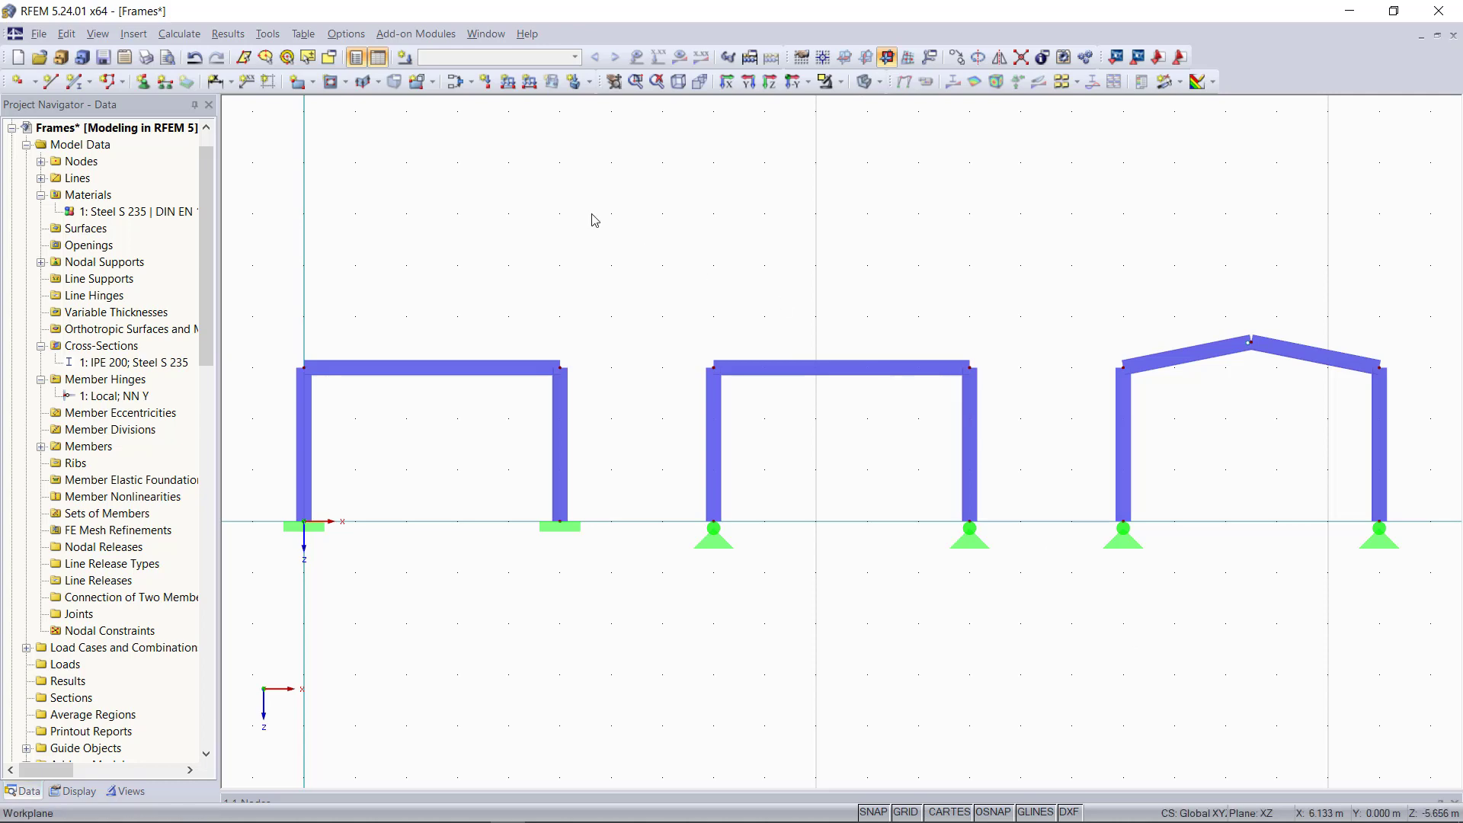
# Step: Describe load case LC1 as Self-weight and add a second load case, LC2, described as Wind
pyautogui.click(405, 57)
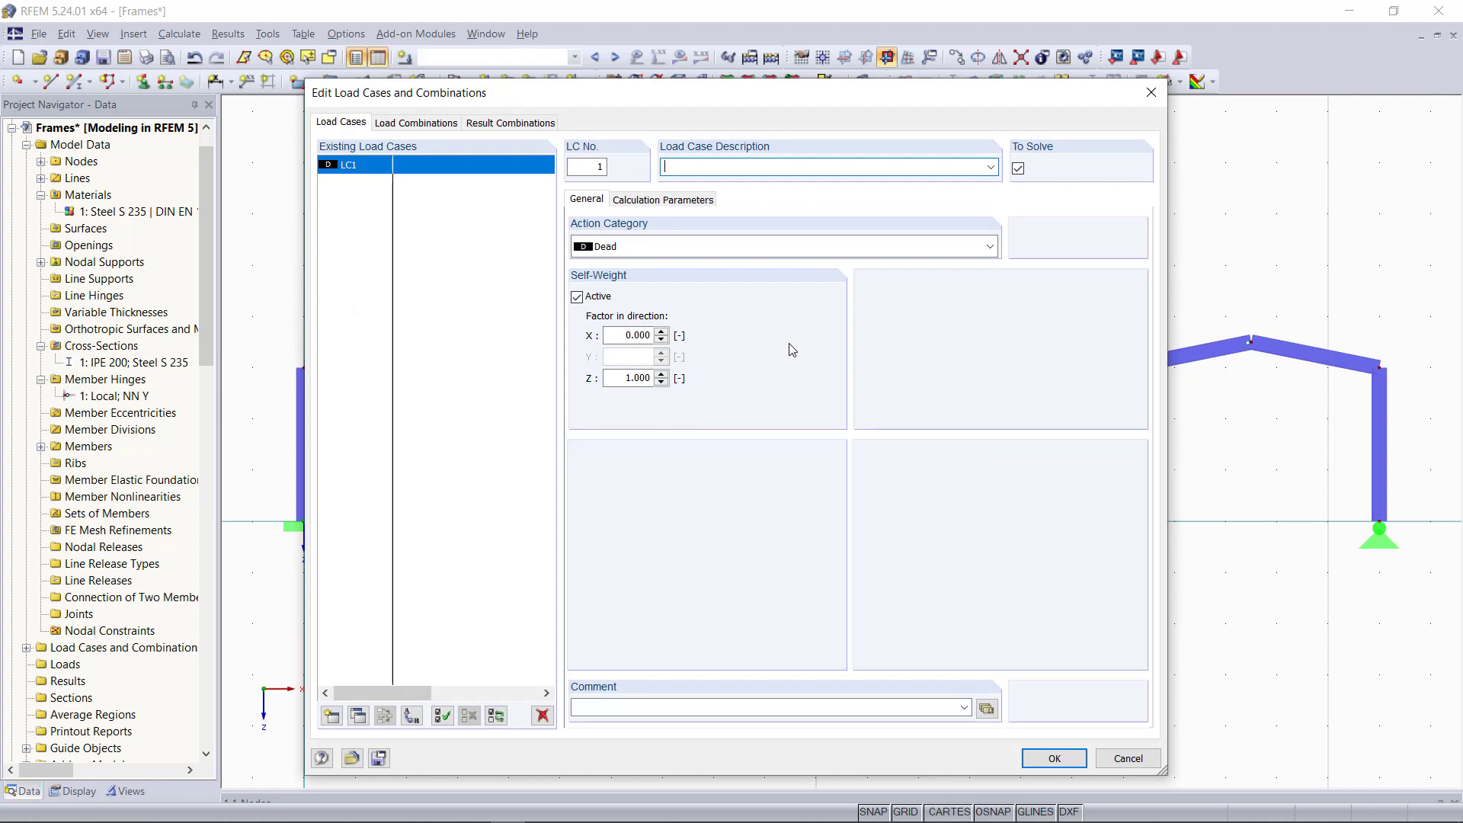
pyautogui.click(991, 167)
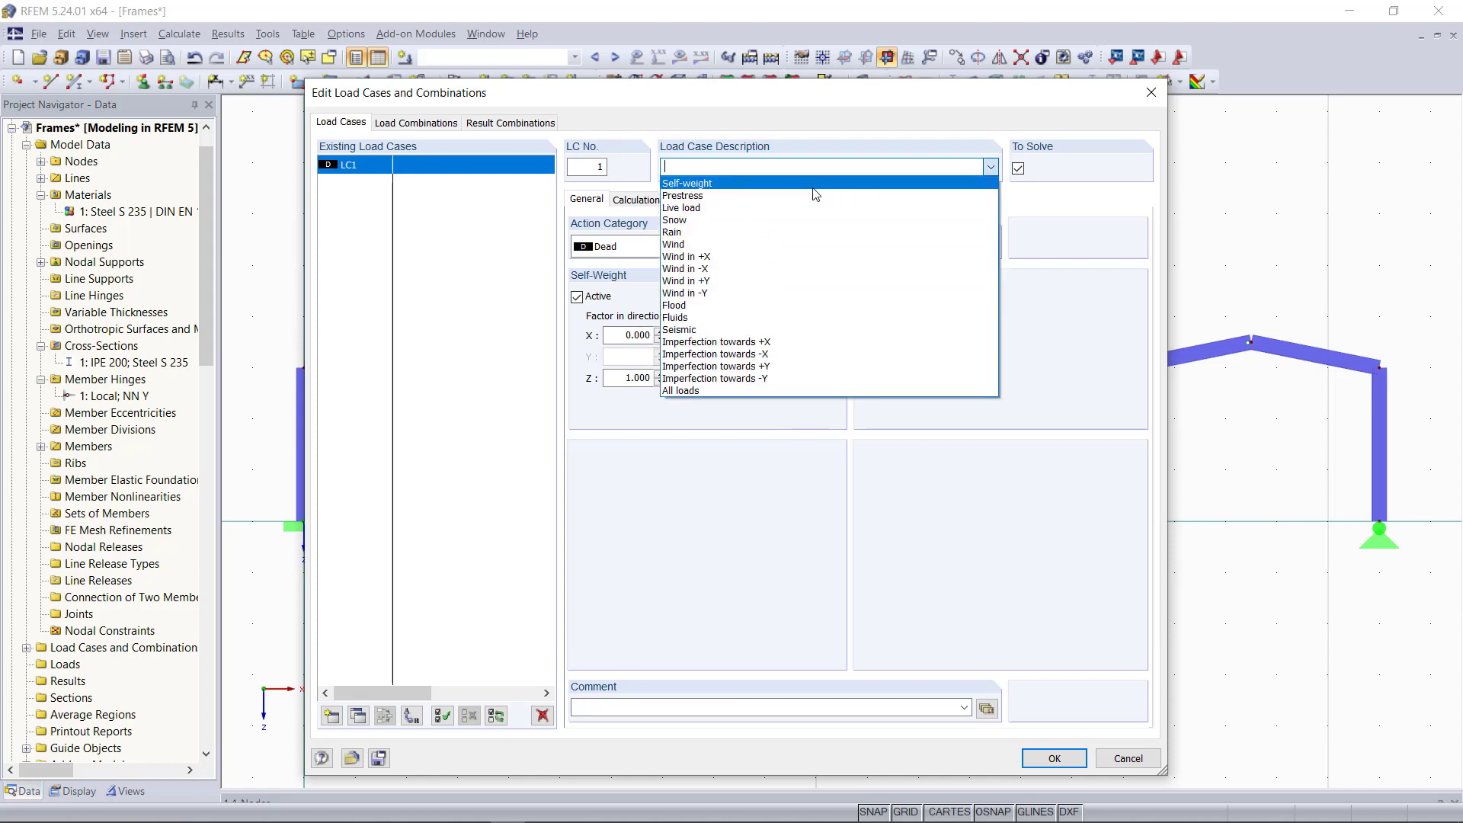
pyautogui.click(813, 188)
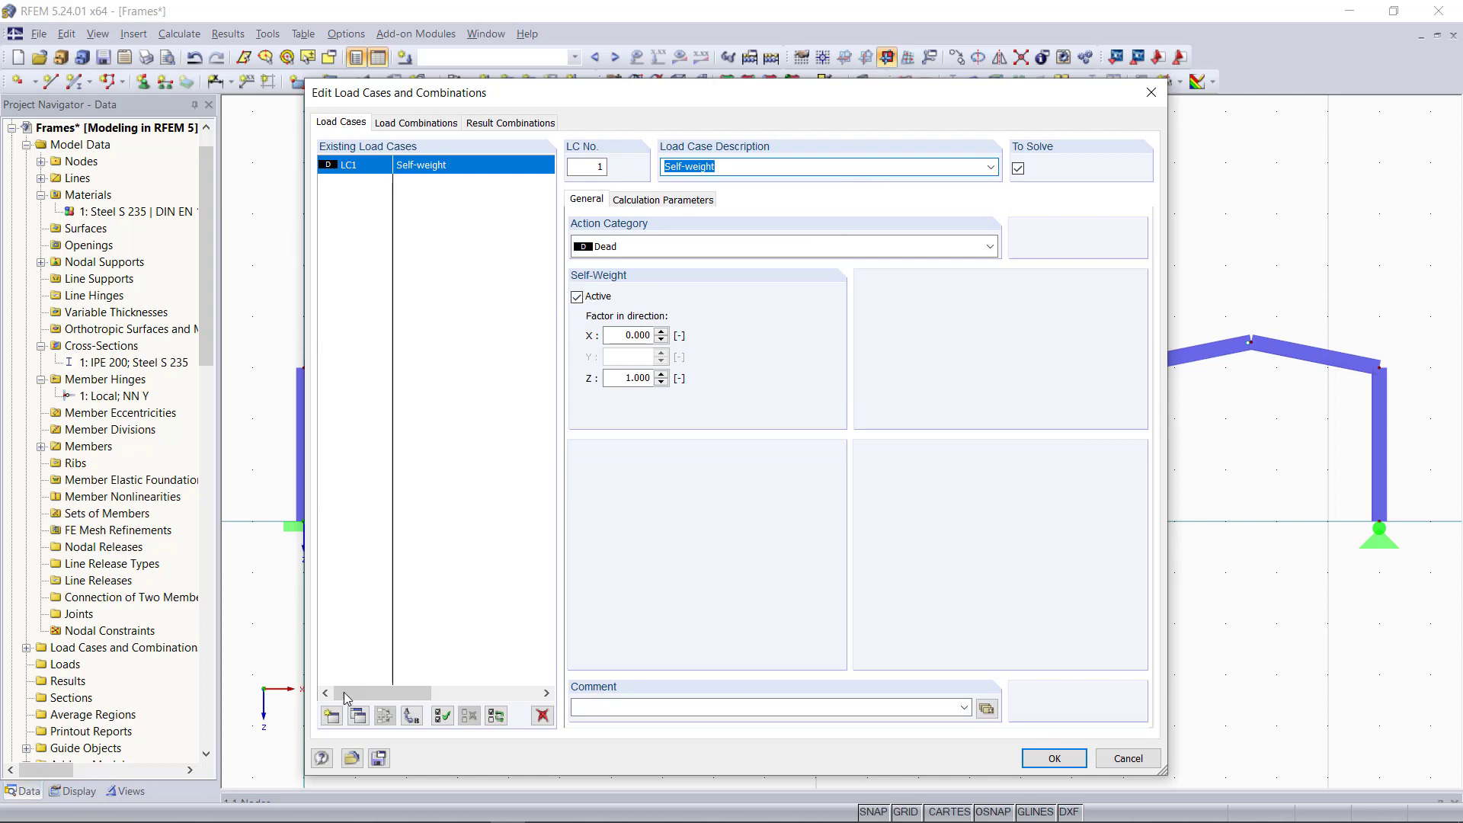
pyautogui.click(331, 715)
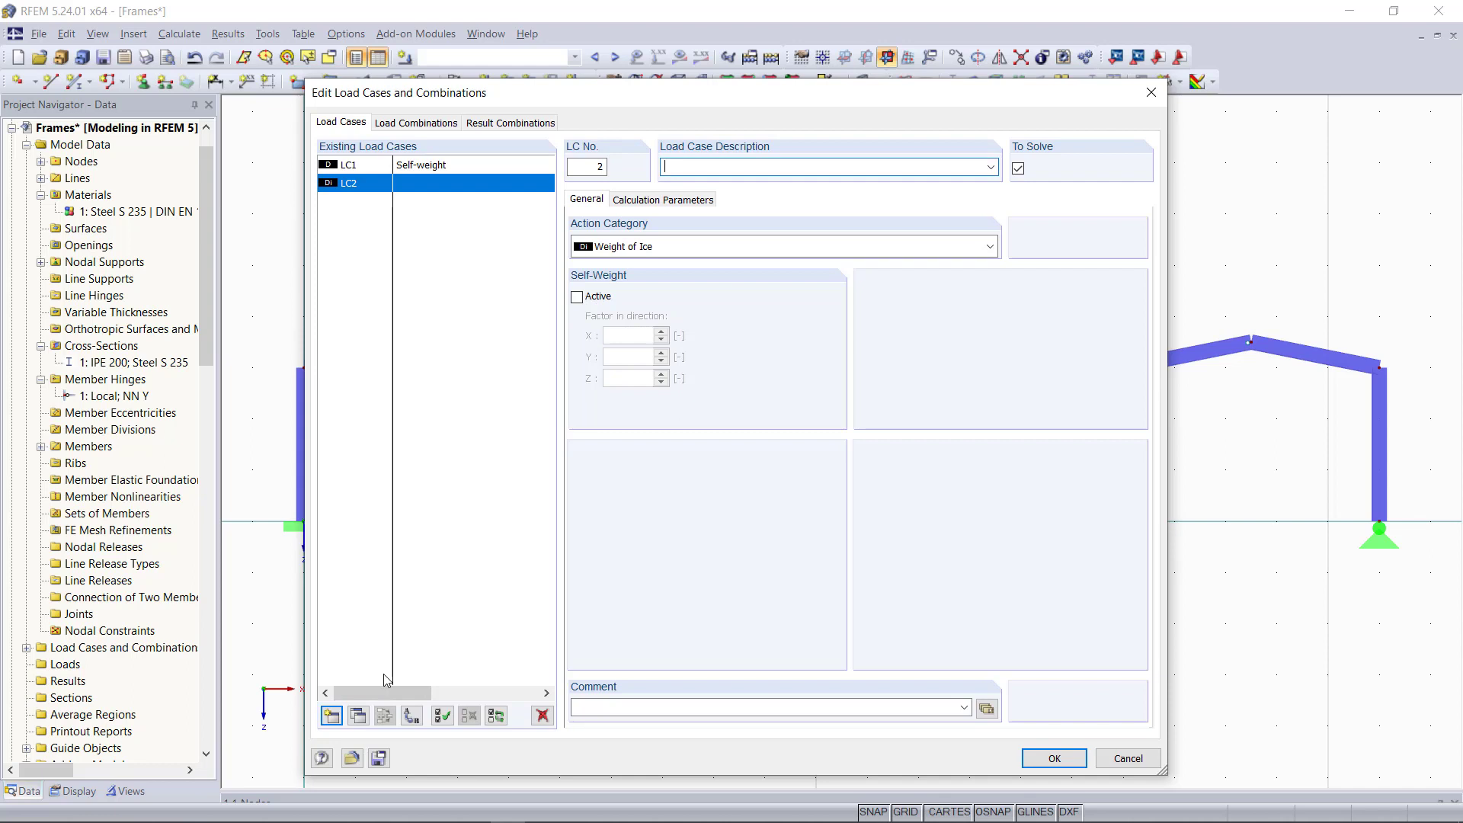
pyautogui.click(992, 167)
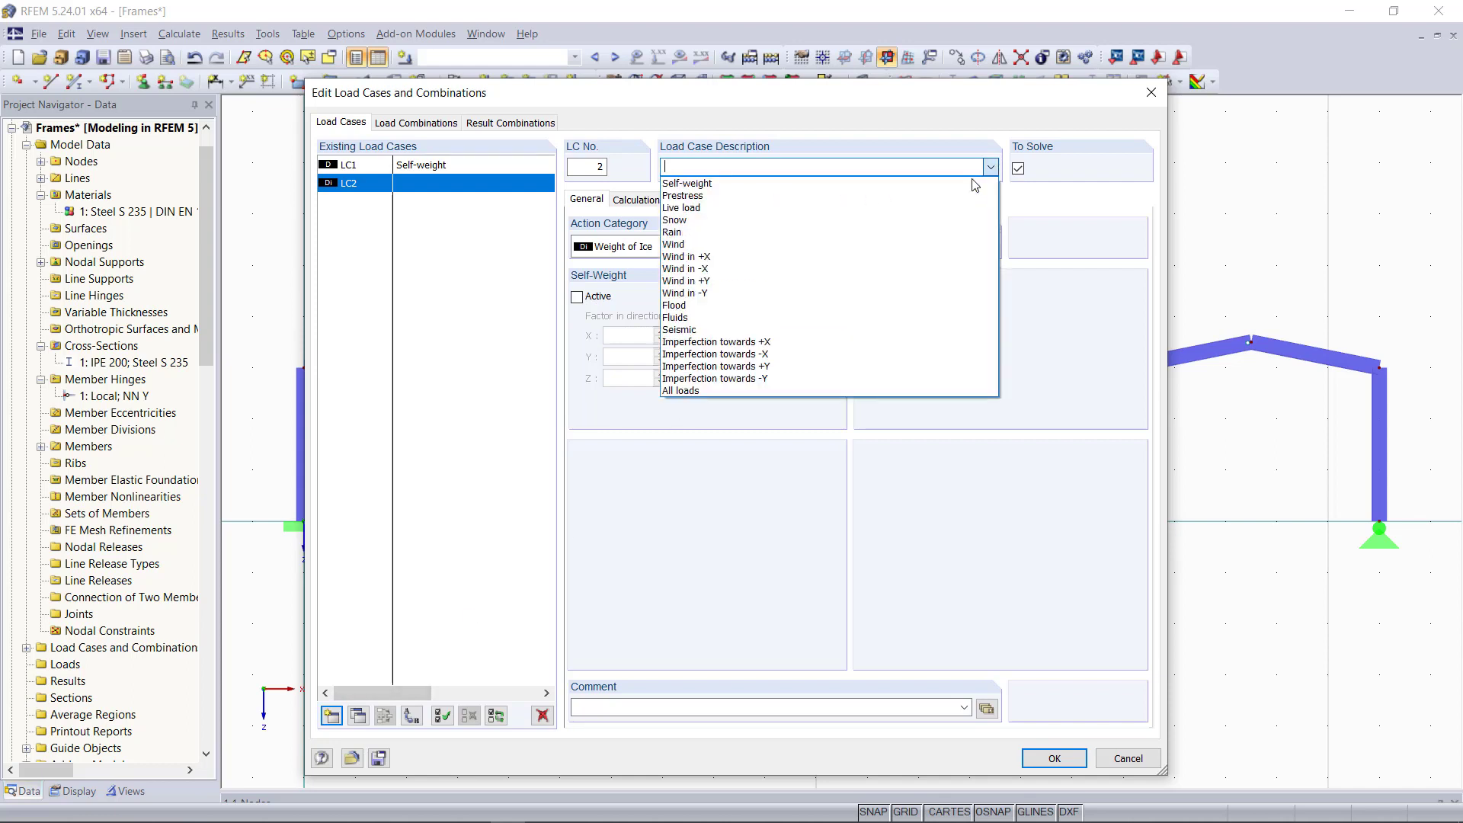
pyautogui.click(952, 244)
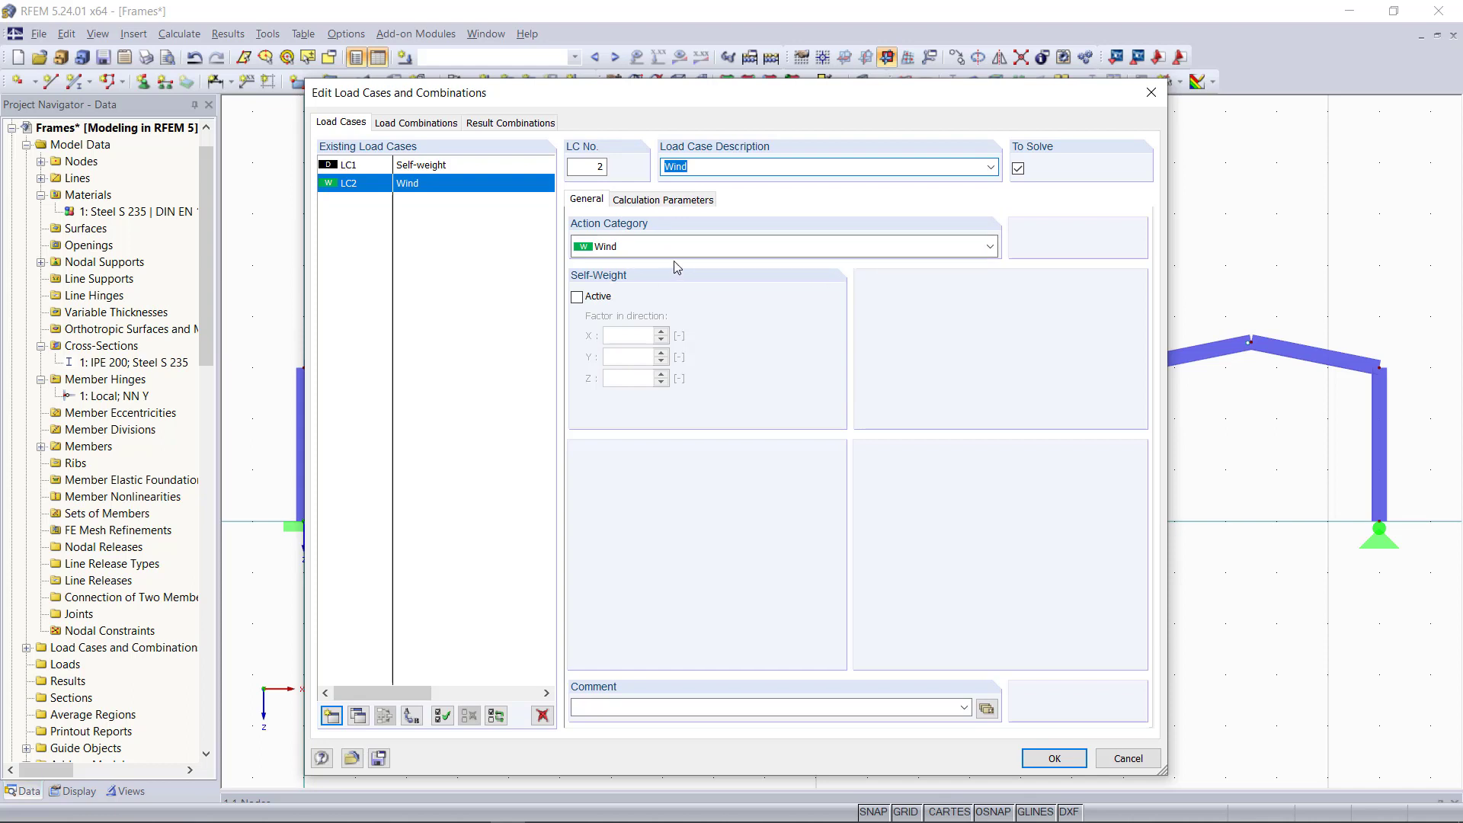
pyautogui.click(1054, 758)
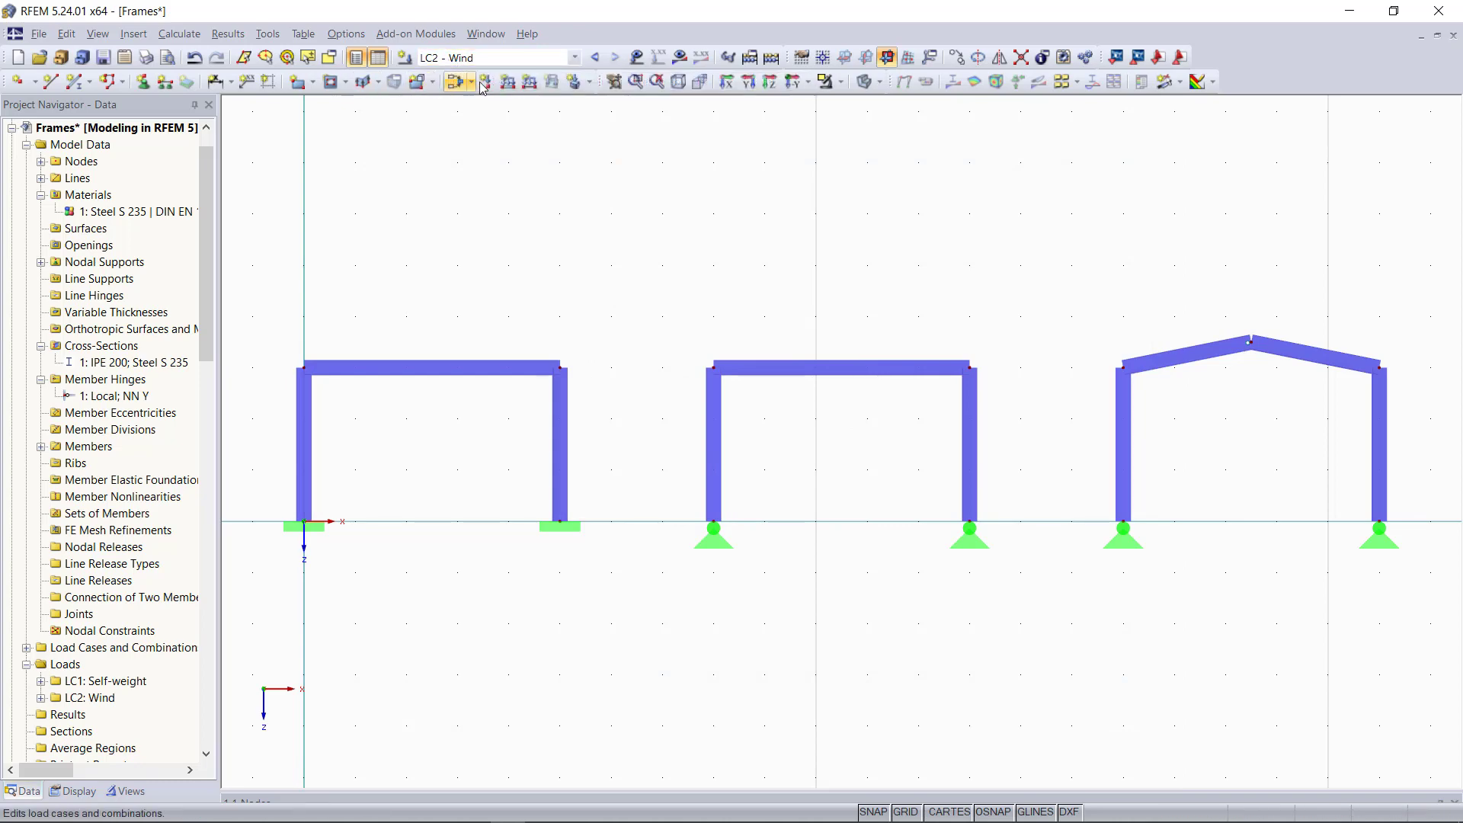
# Step: Apply a uniform member load of 1 kN/m in the global XL direction to the left column of each frame in LC2
pyautogui.click(508, 82)
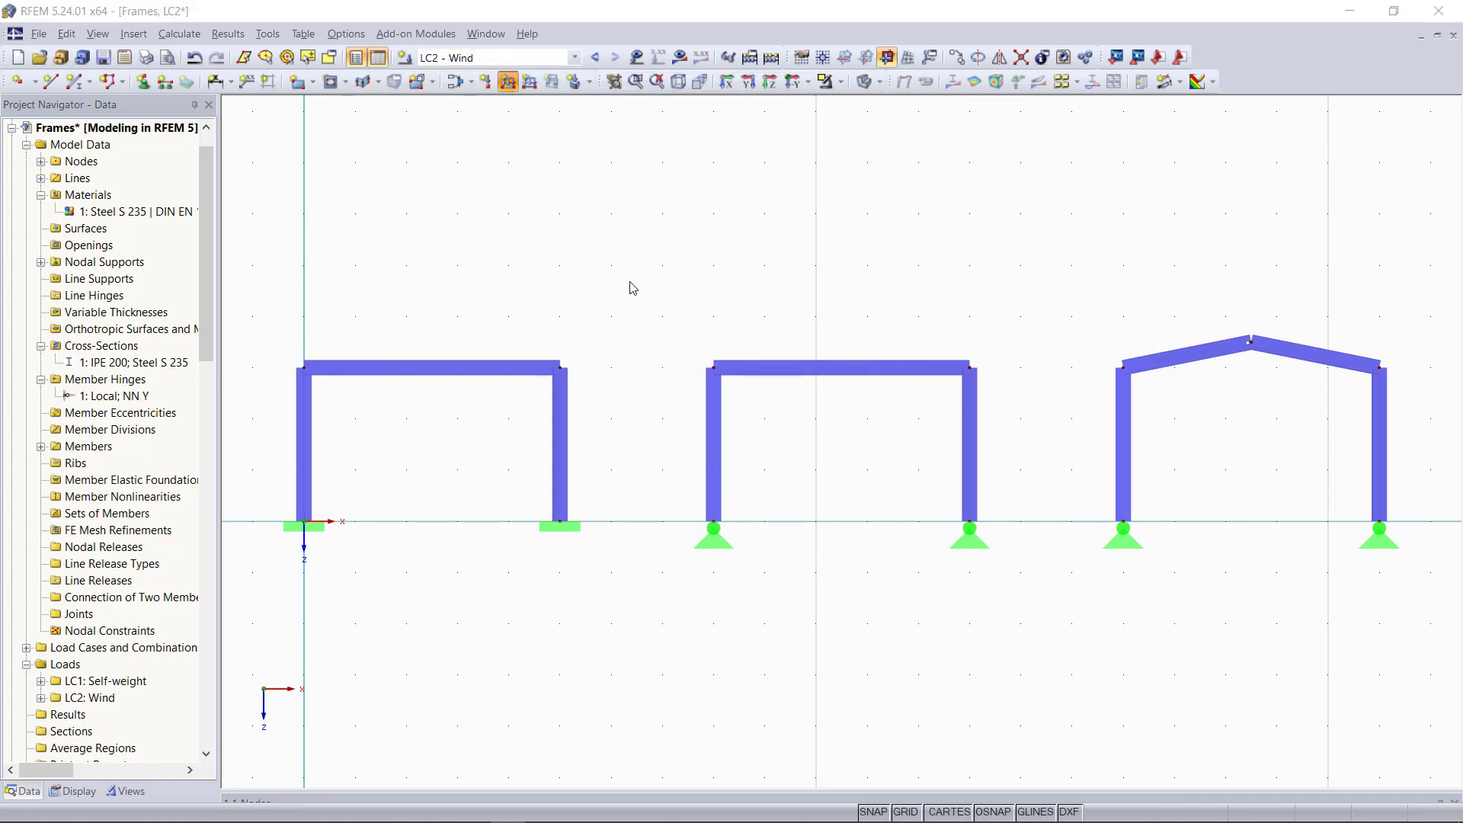
pyautogui.click(769, 311)
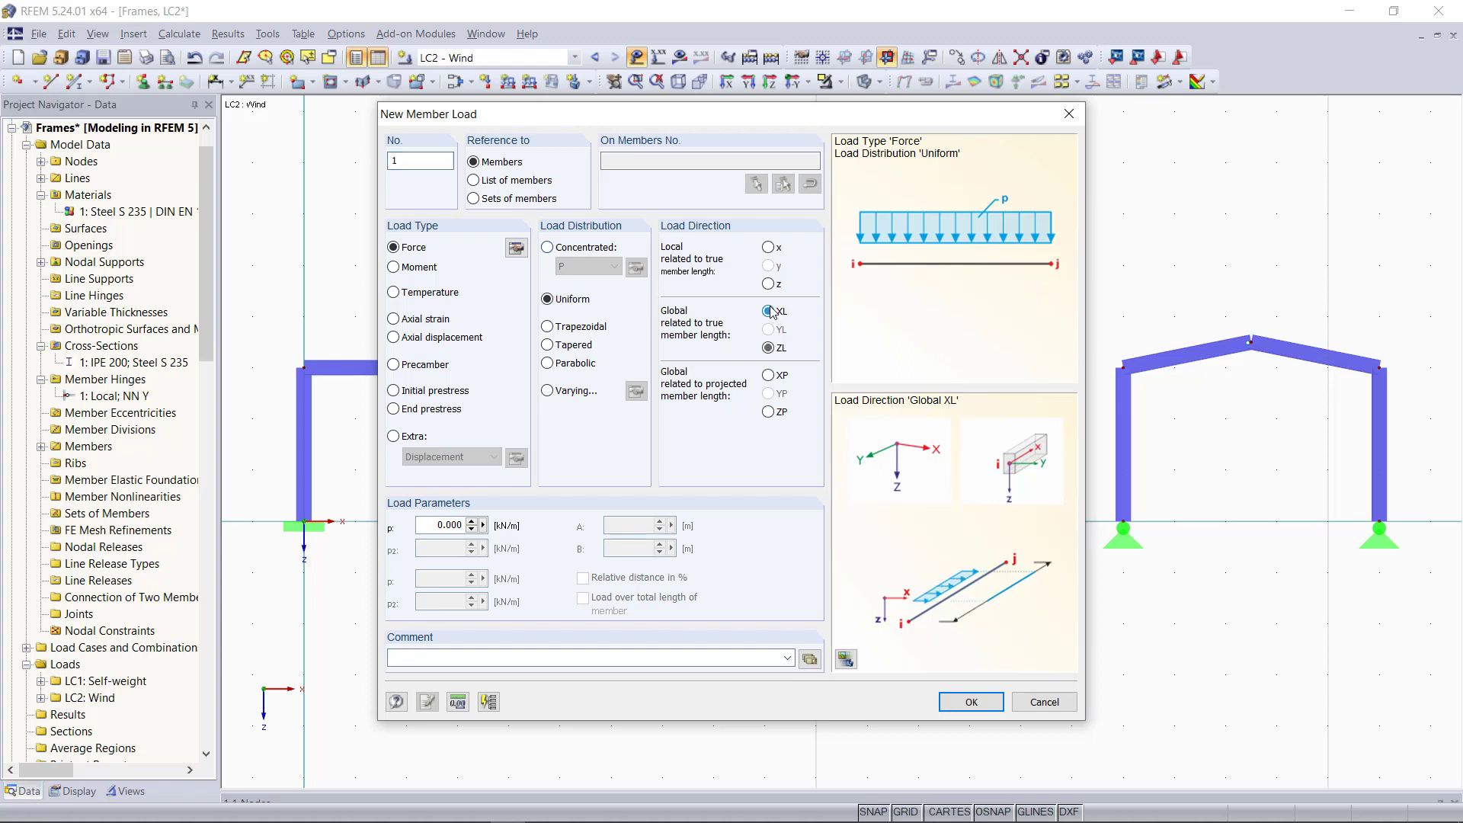
pyautogui.doubleClick(436, 524)
pyautogui.write('1')
pyautogui.click(992, 710)
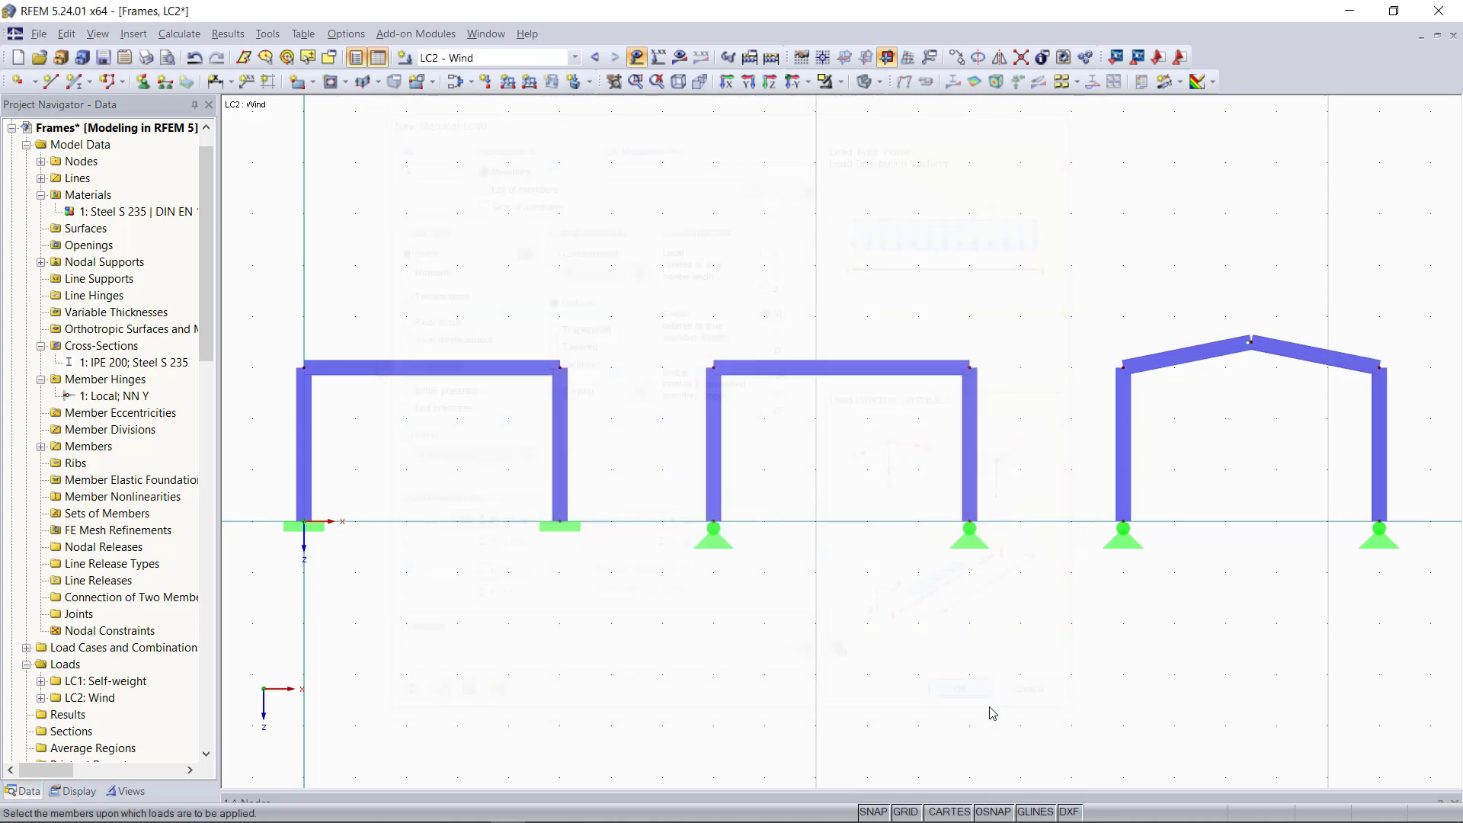
pyautogui.click(305, 469)
pyautogui.click(713, 480)
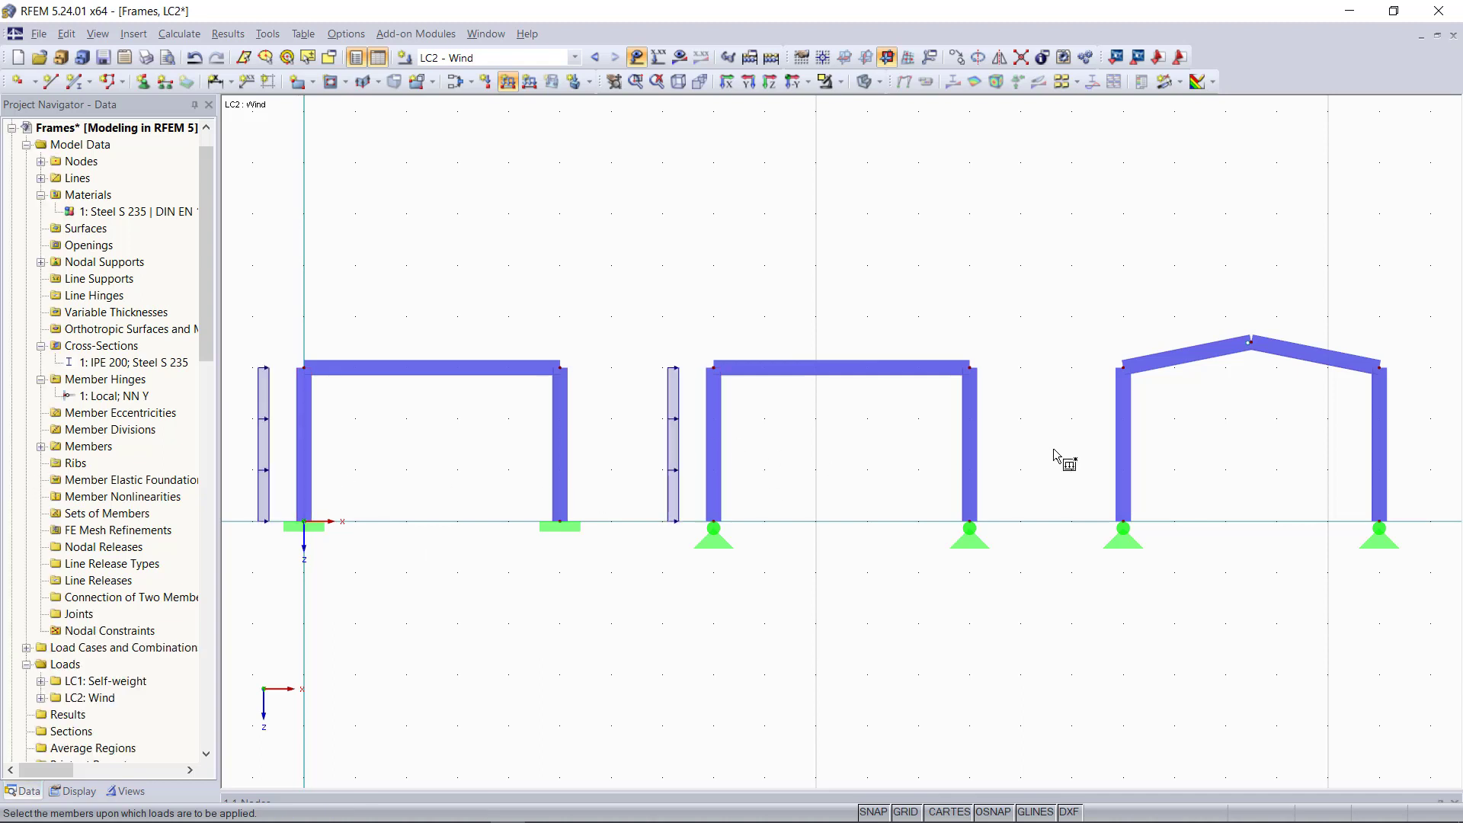
pyautogui.click(1123, 444)
pyautogui.press('Escape')
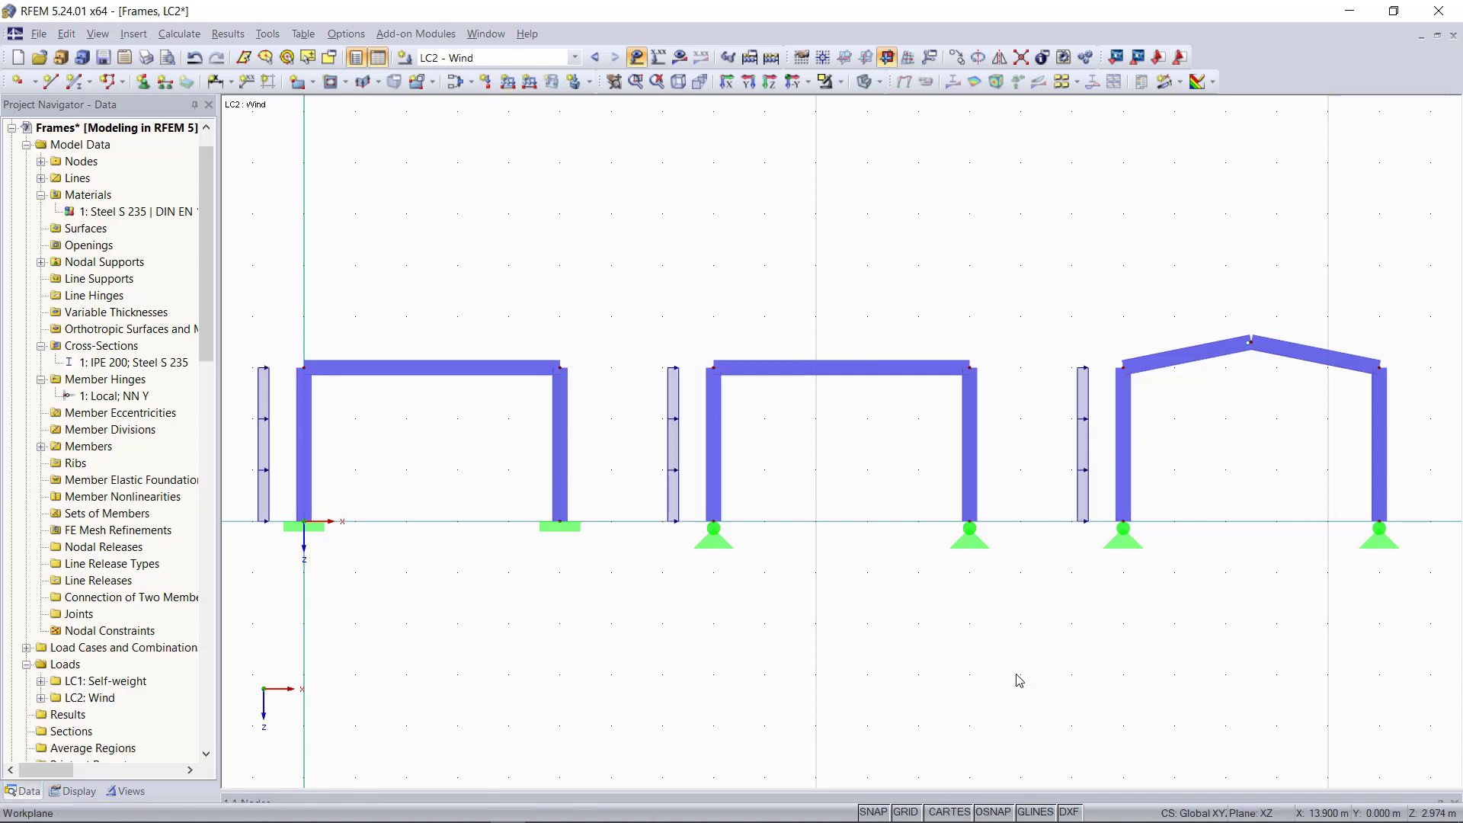
# Step: Create load combination CO1 containing Self-weight (LC1) with factor 1.35 and Wind (LC2) with factor 1.50
pyautogui.click(455, 82)
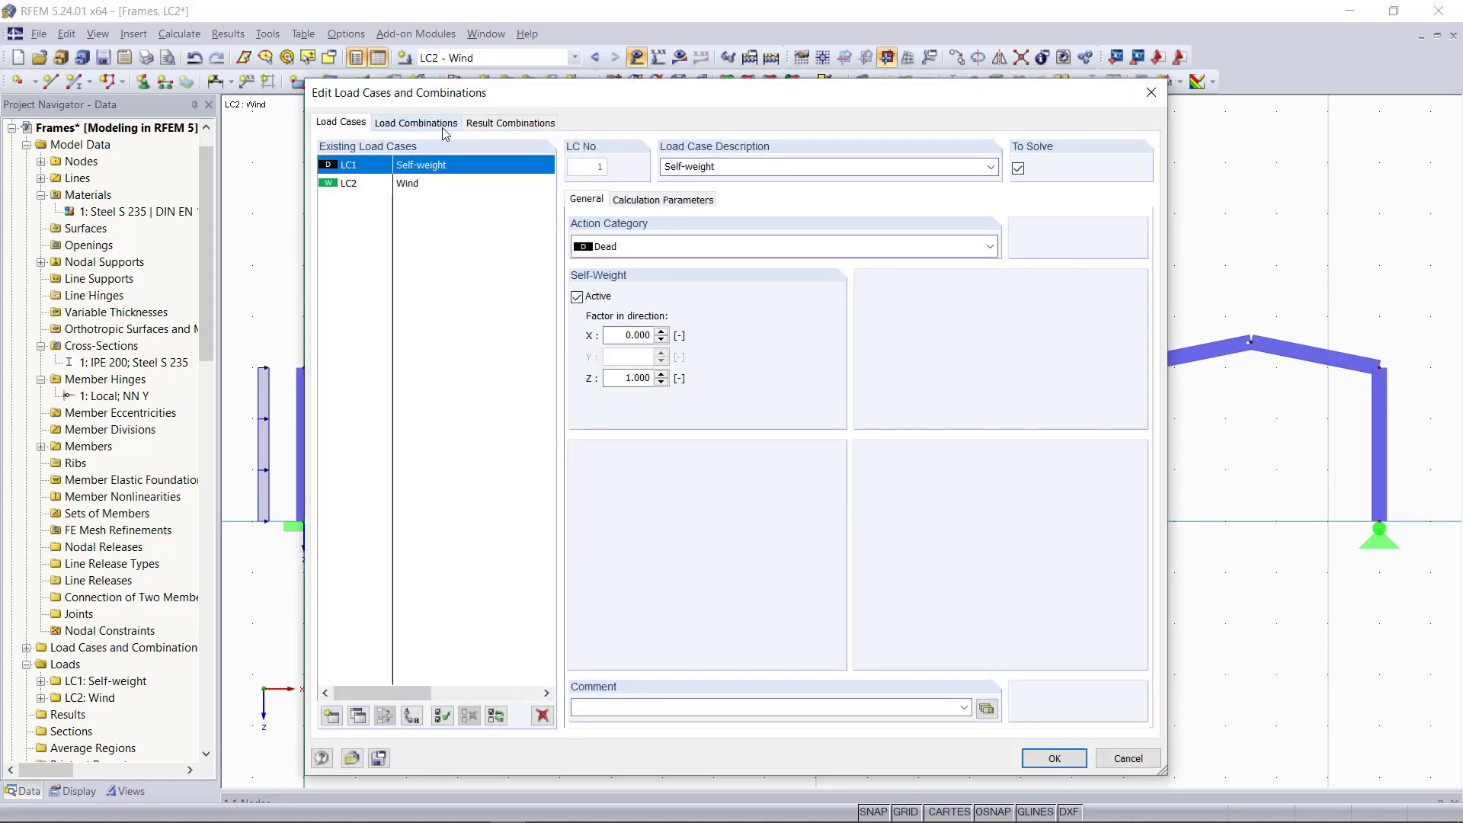
pyautogui.click(416, 123)
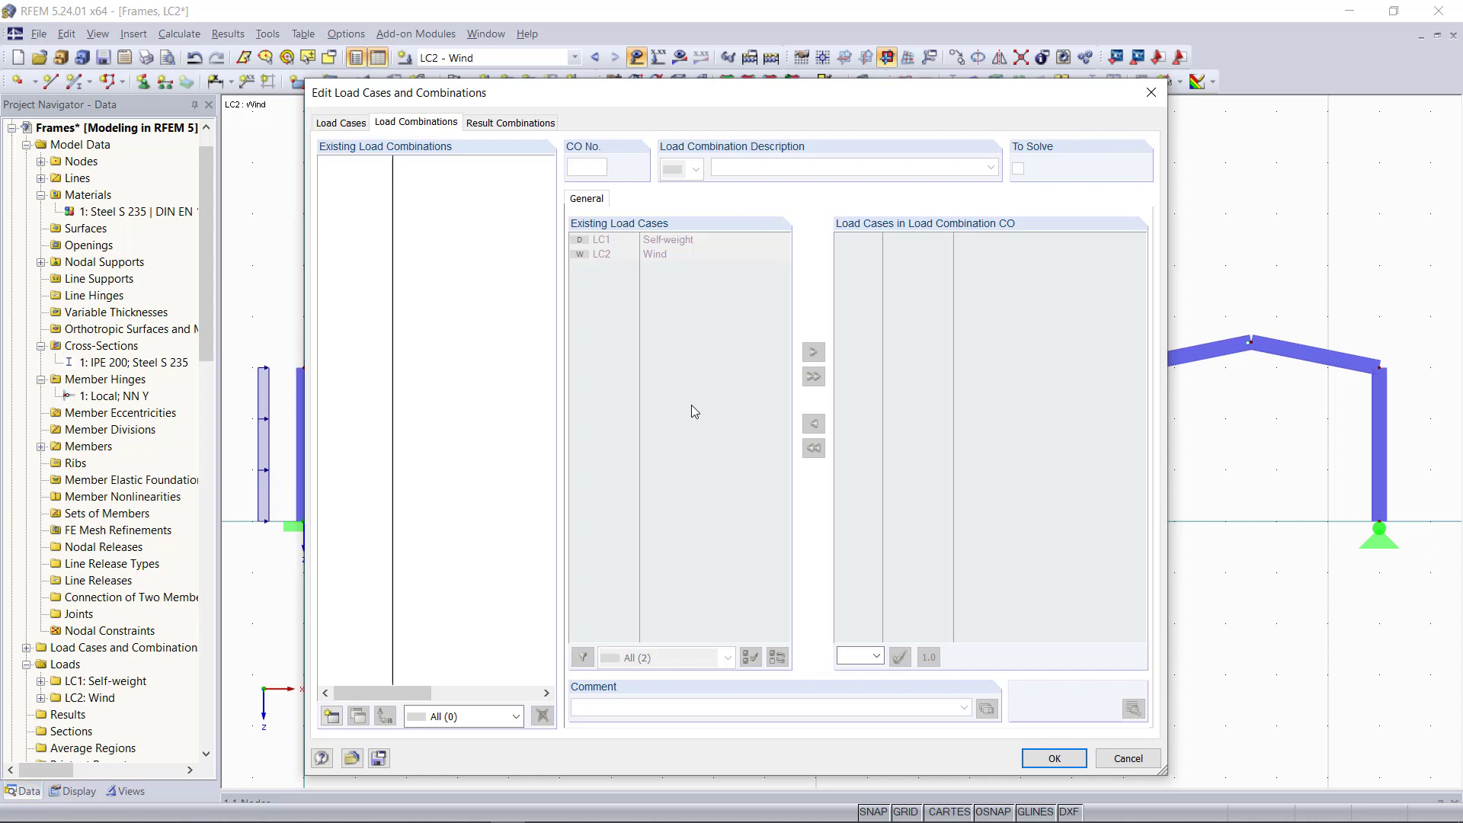
pyautogui.click(332, 716)
pyautogui.click(664, 283)
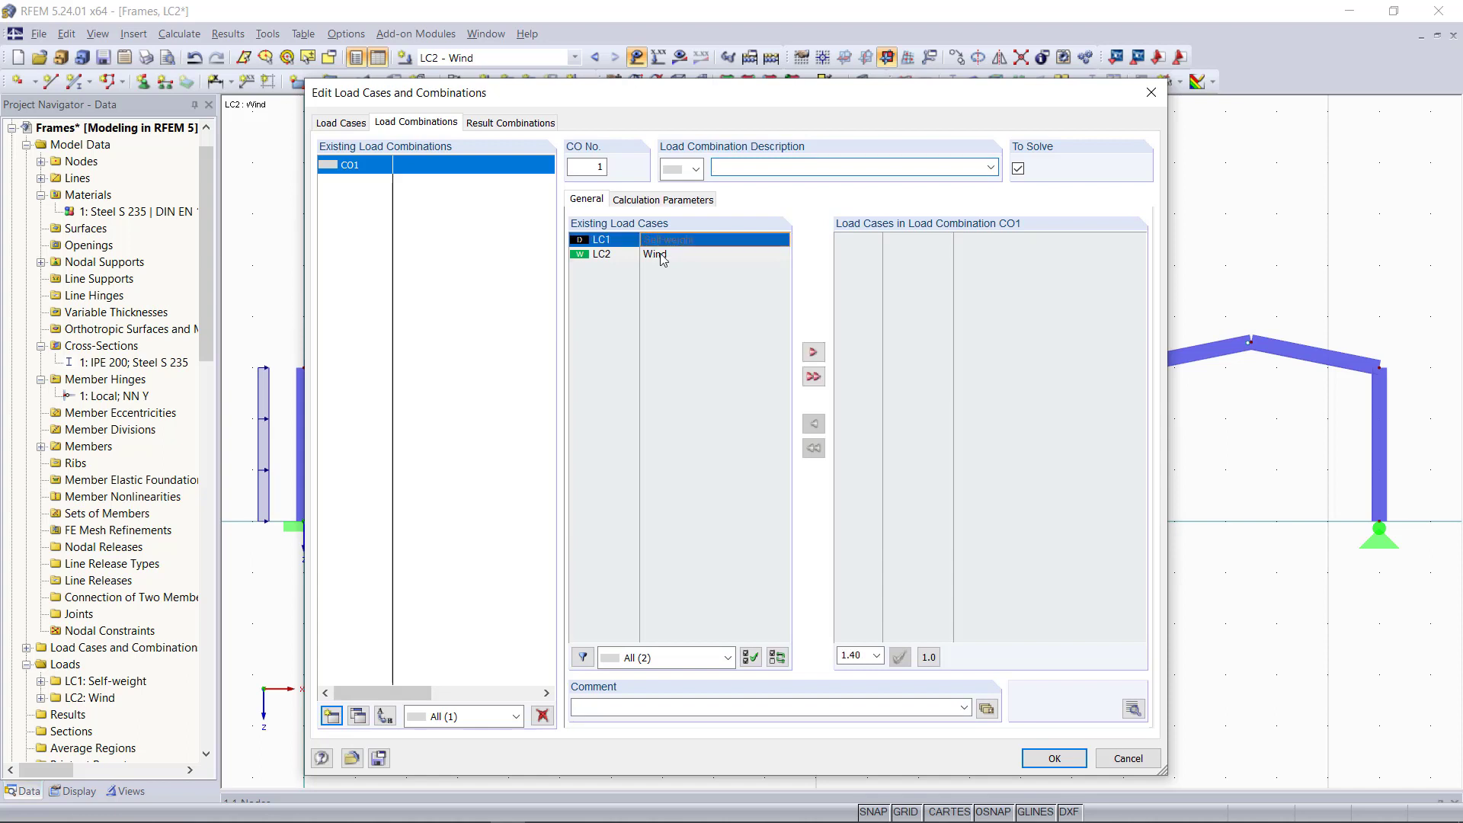
pyautogui.click(813, 376)
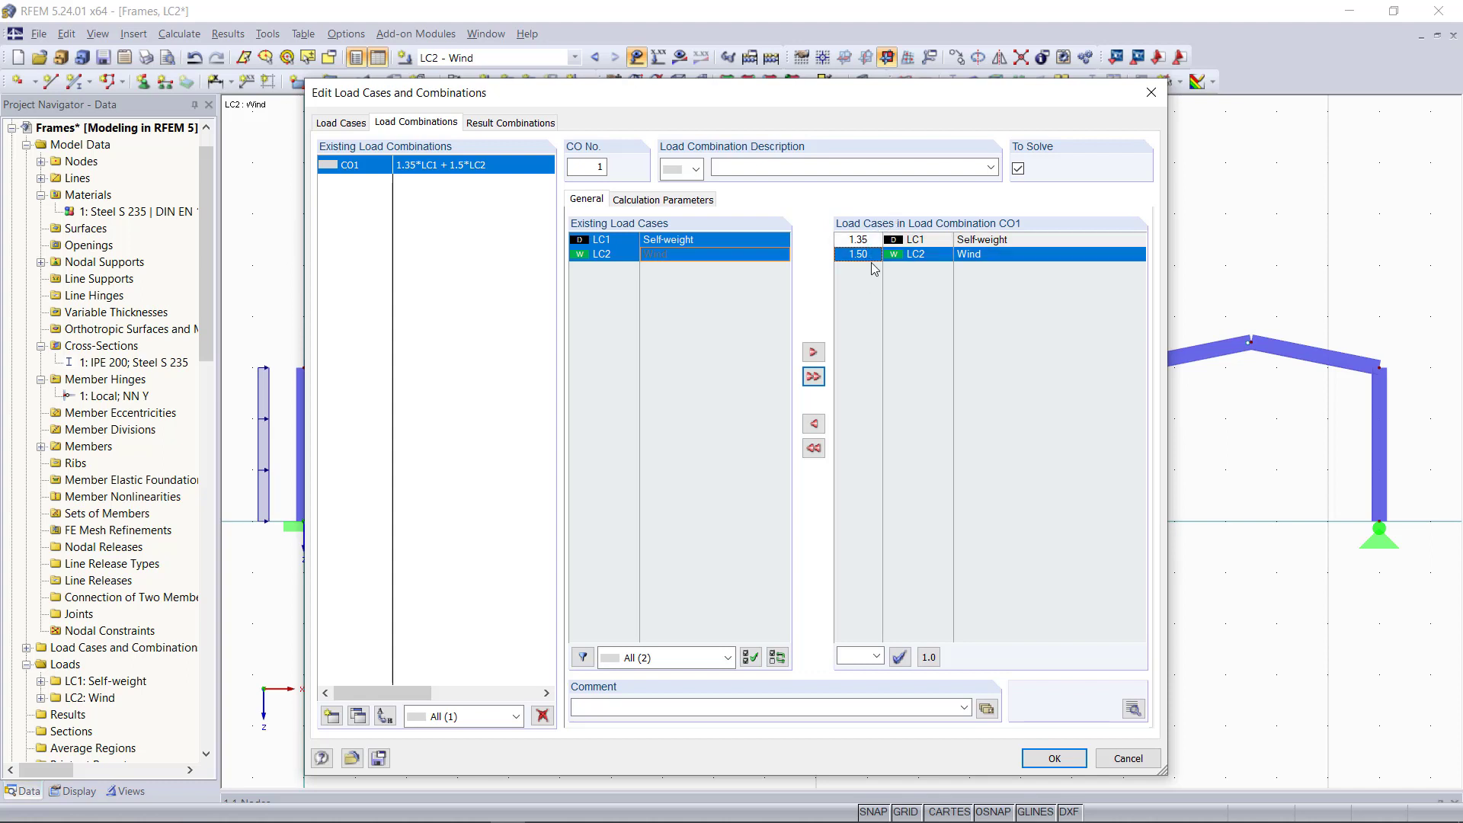
pyautogui.click(1055, 758)
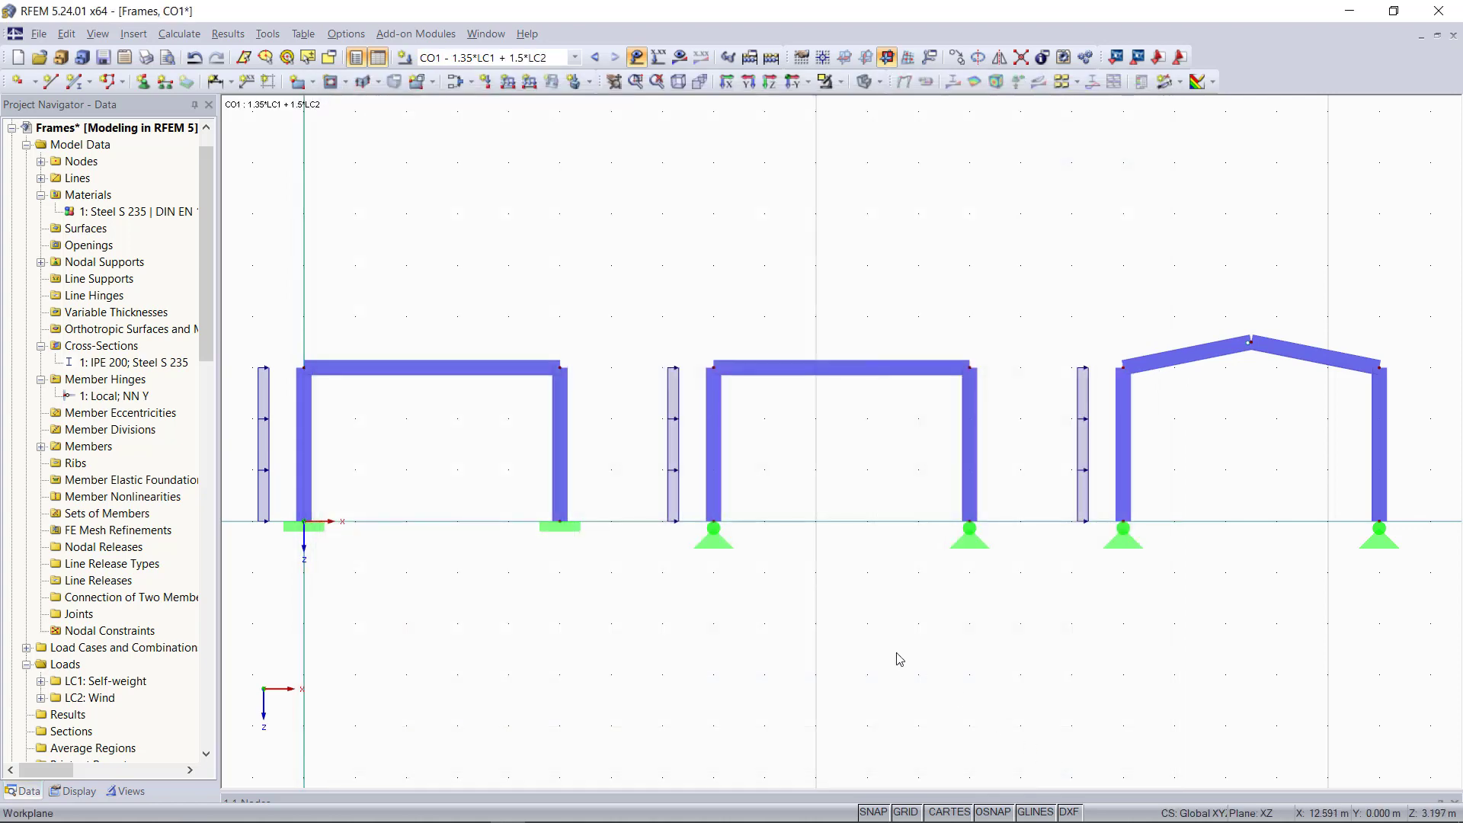
# Step: Turn on the self-weight load display for CO1, check the load values on the frames, and hide the values again
pyautogui.click(80, 791)
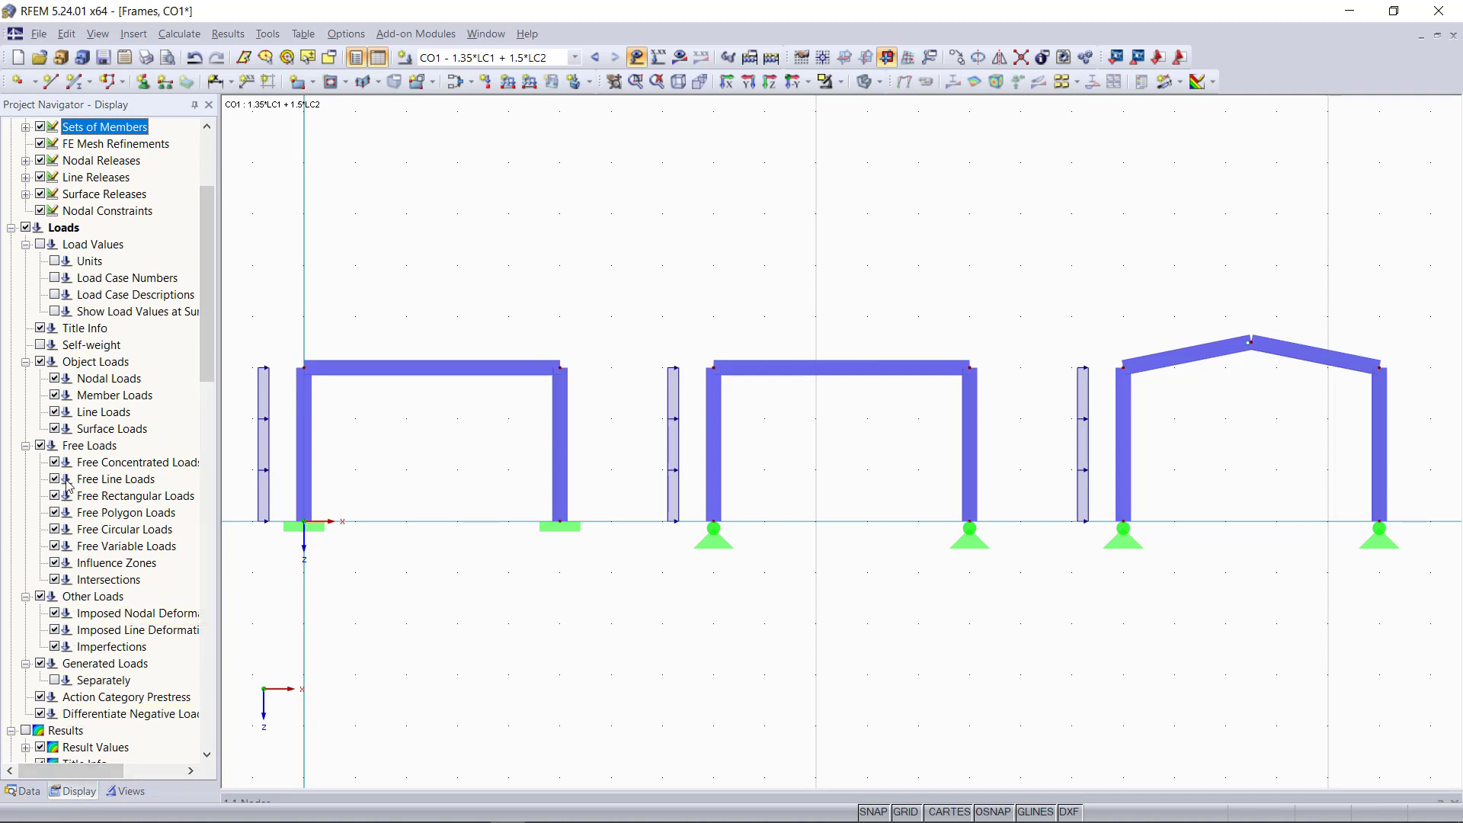
pyautogui.click(40, 346)
pyautogui.click(658, 58)
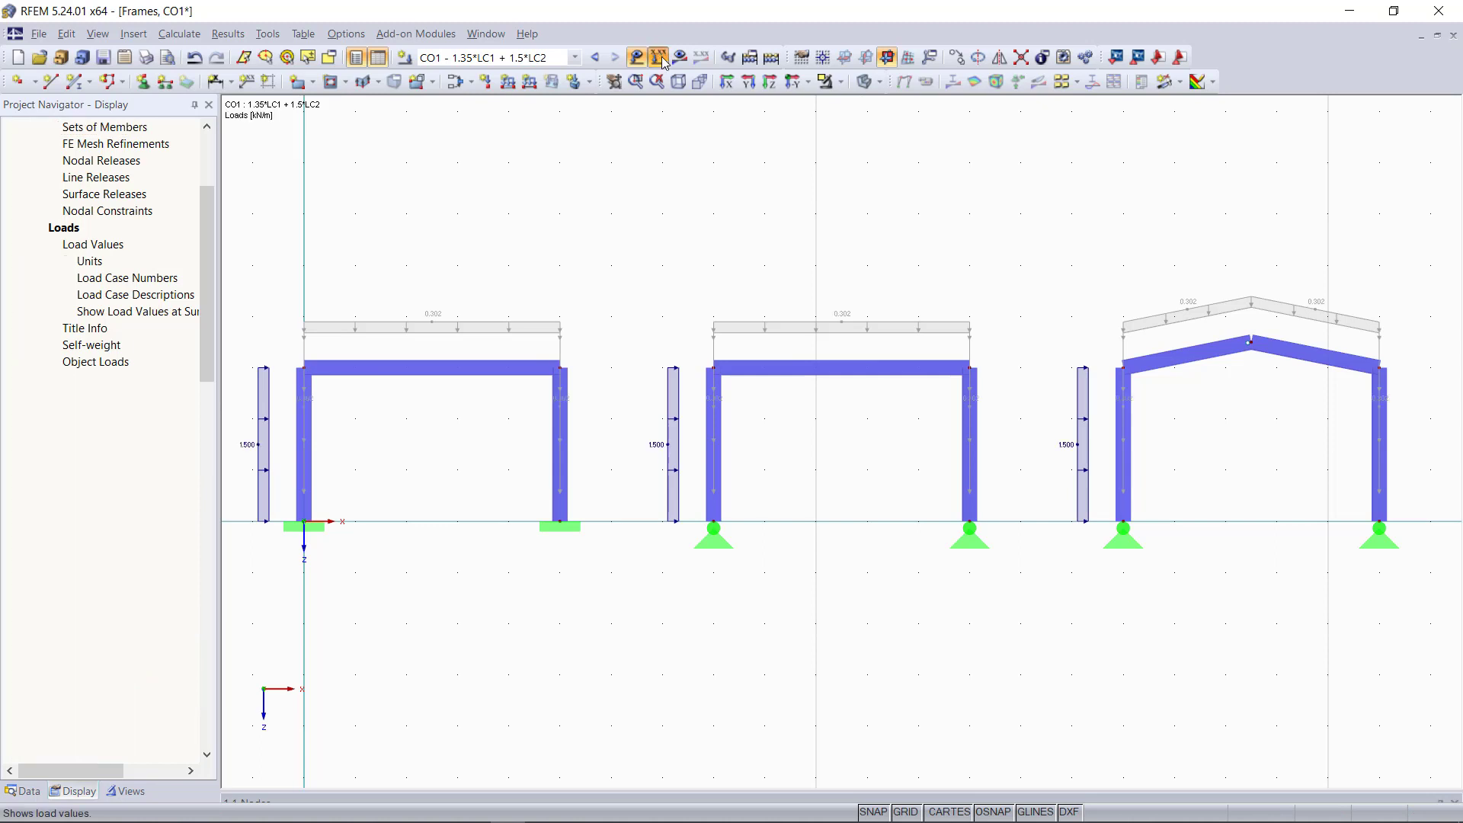
pyautogui.scroll(-1, 740, 312)
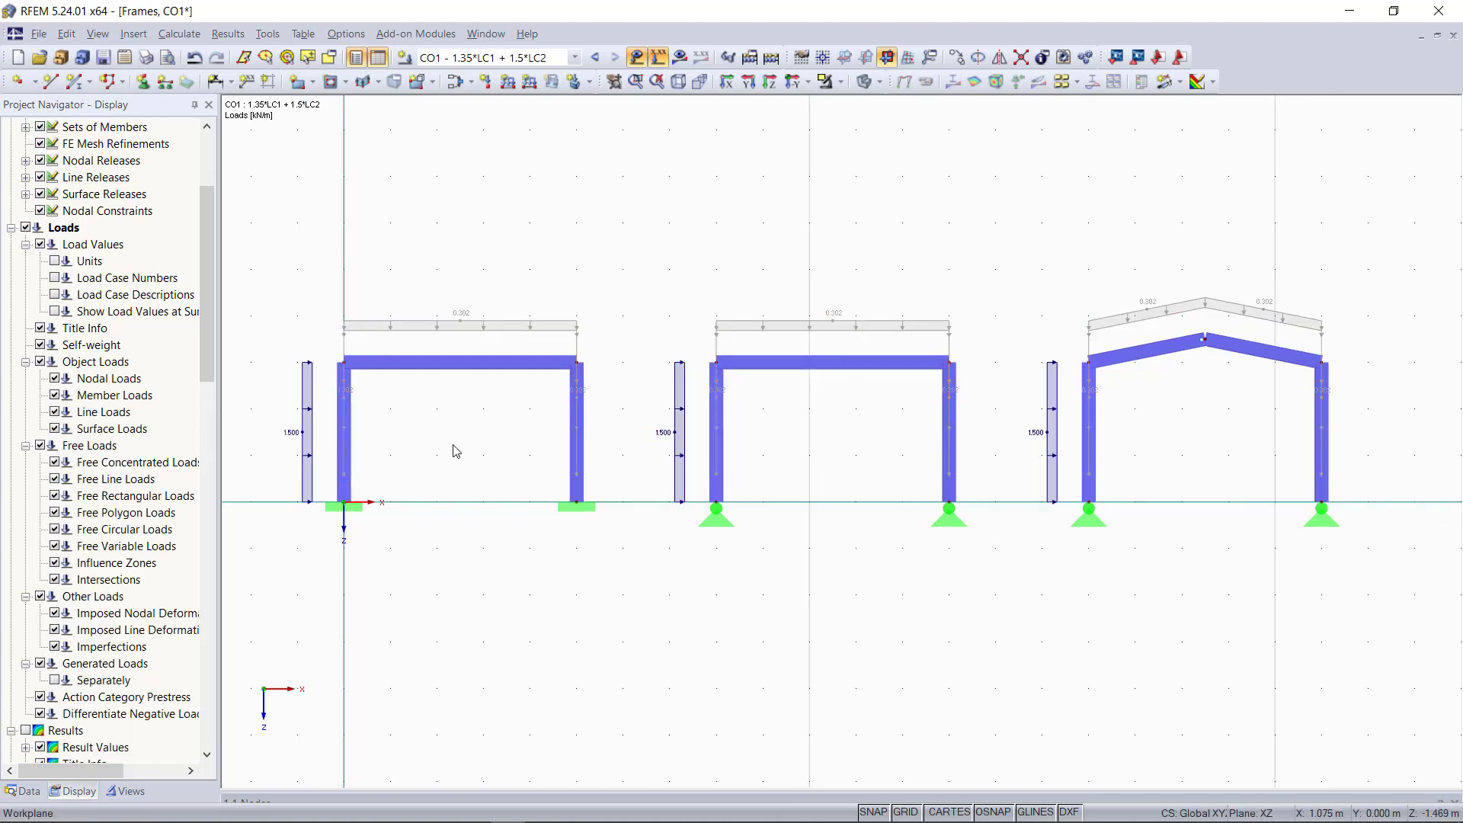
pyautogui.scroll(1, 620, 418)
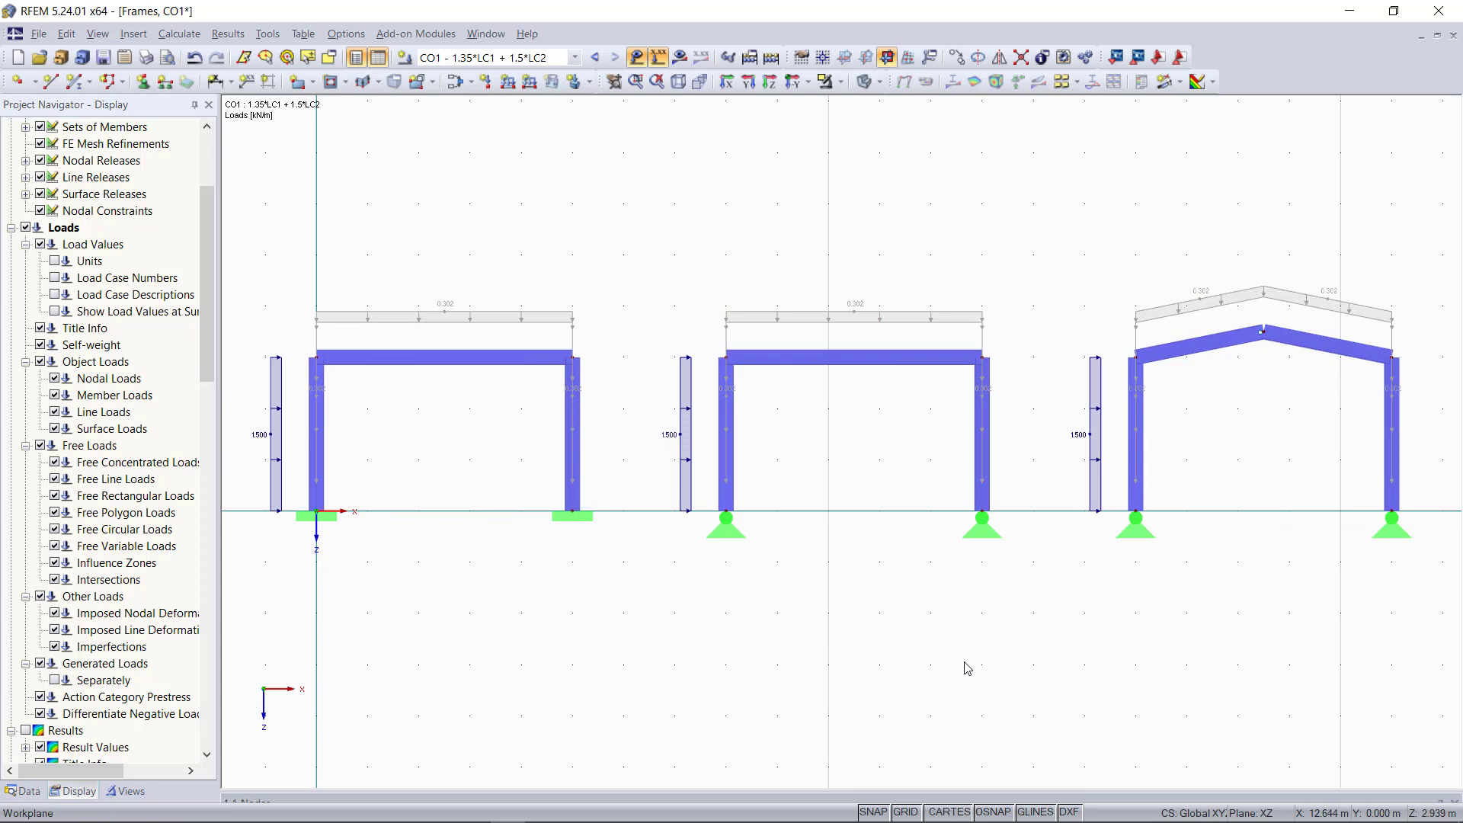
pyautogui.click(658, 58)
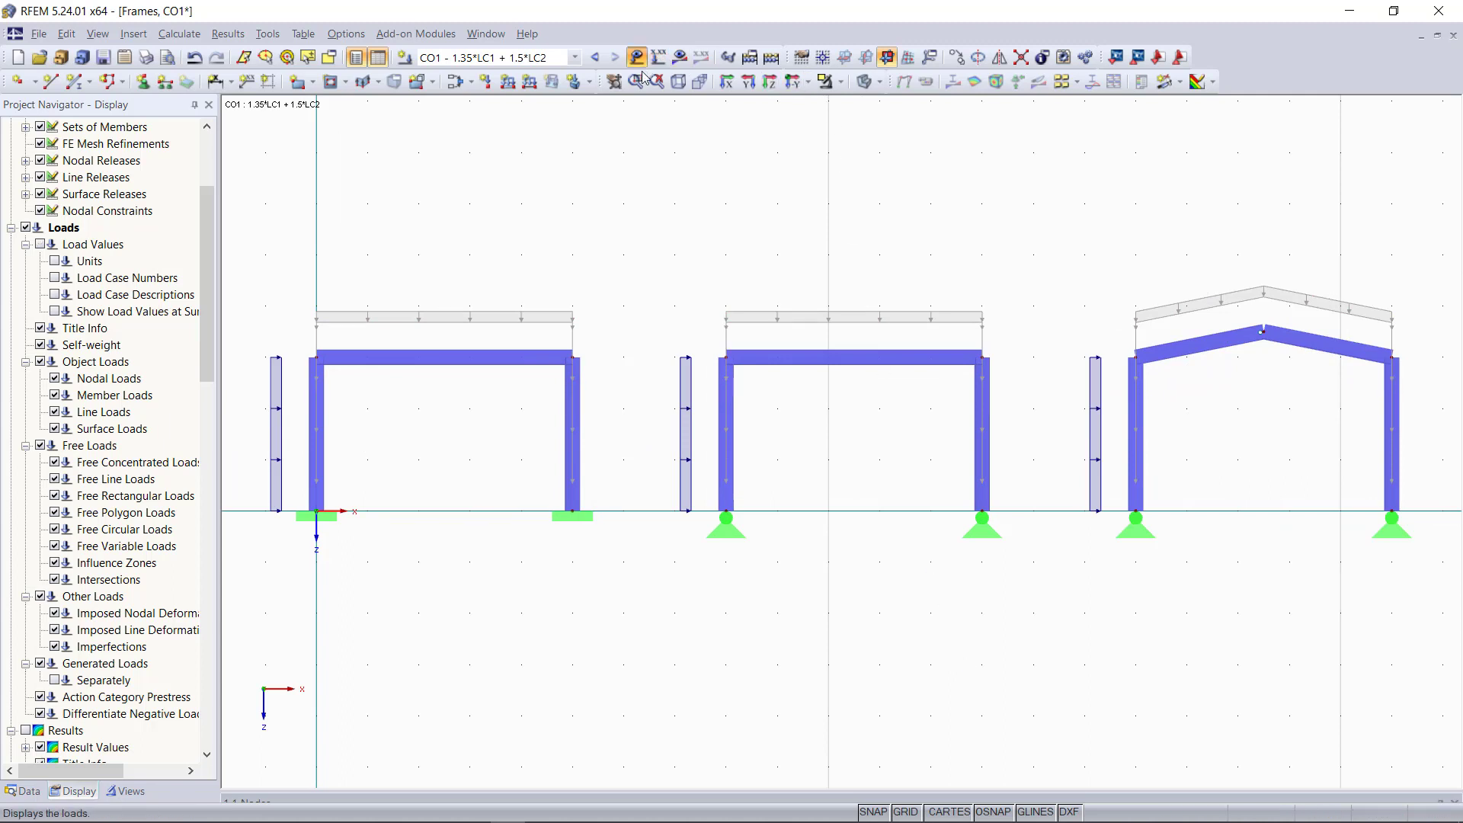
# Step: Calculate all load cases and combinations and show the global deformations u of the frames in wireframe display
pyautogui.click(771, 61)
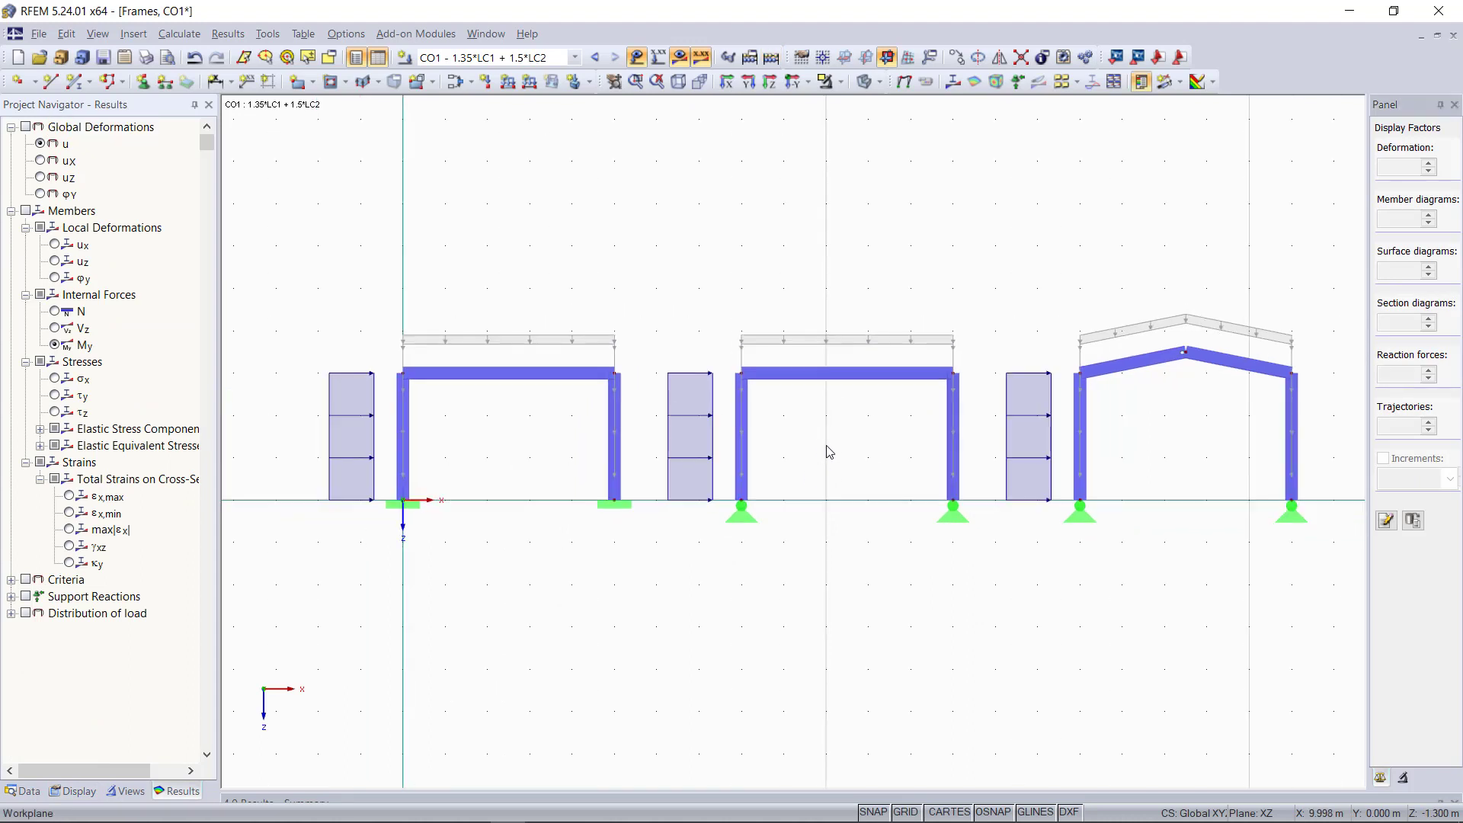
pyautogui.click(866, 83)
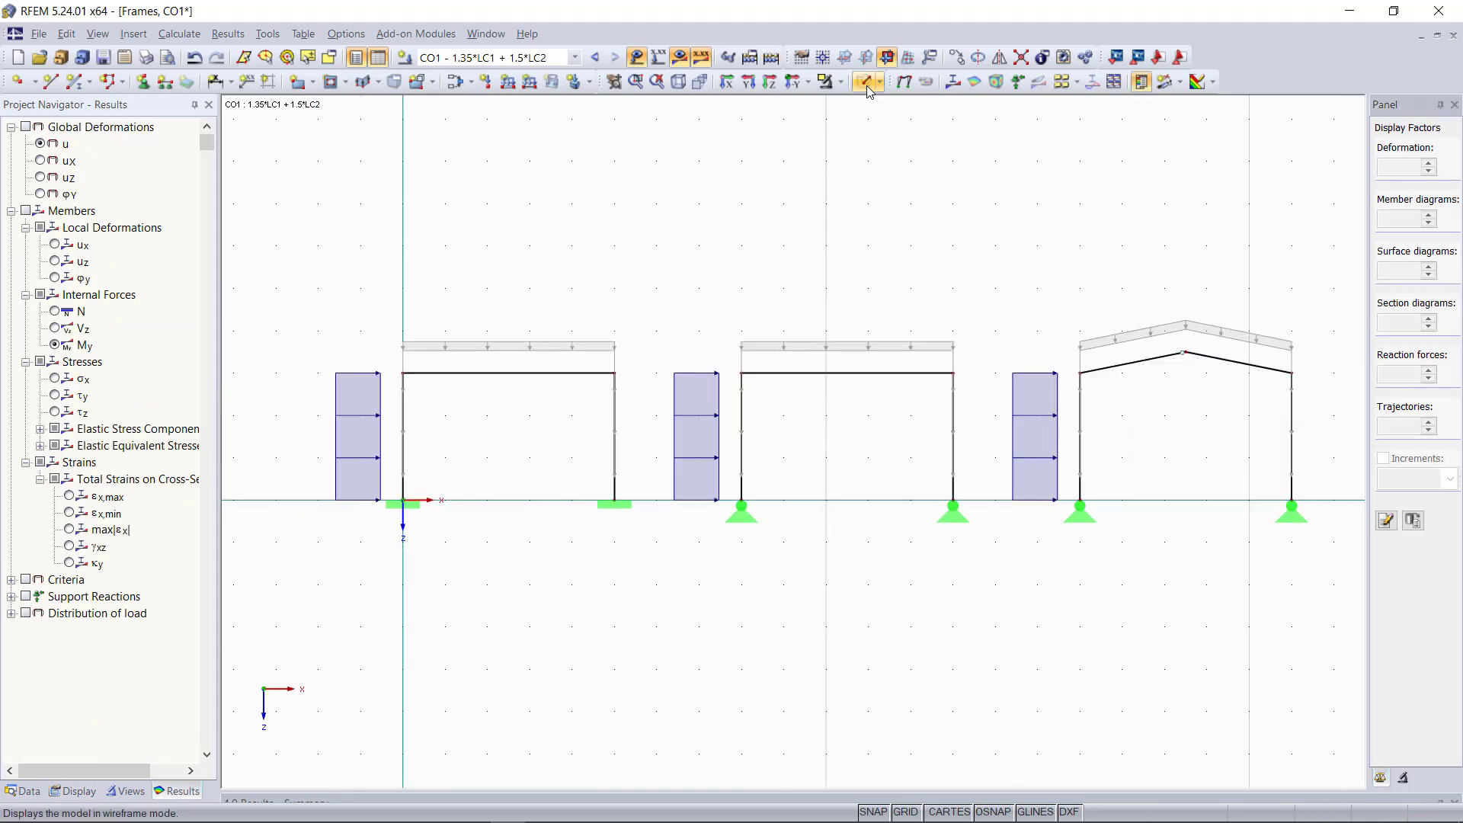
pyautogui.click(26, 127)
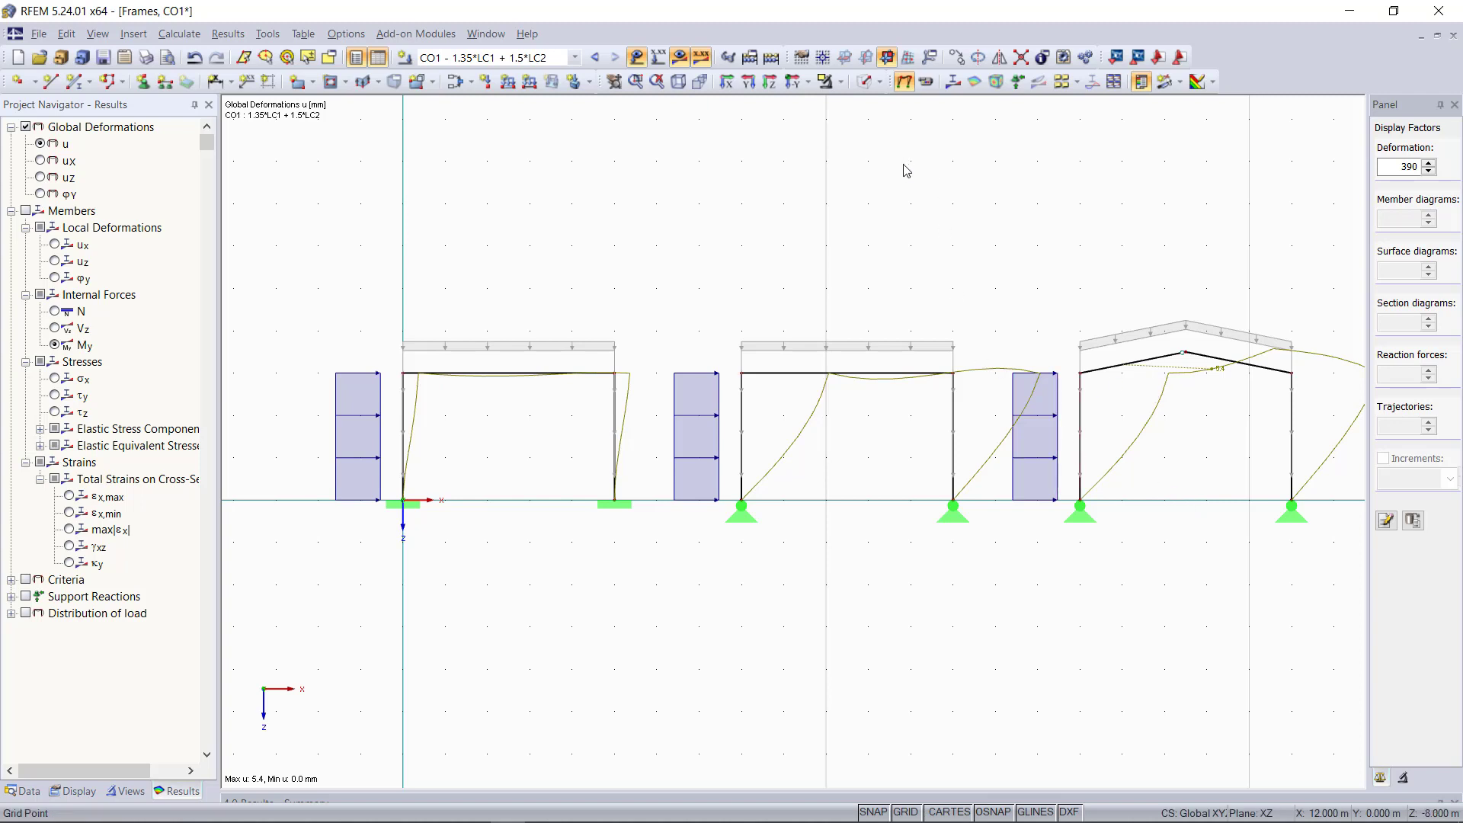
# Step: Hide the loads and play the animation of the CO1 deformations, stopping it after viewing
pyautogui.click(637, 57)
pyautogui.click(928, 82)
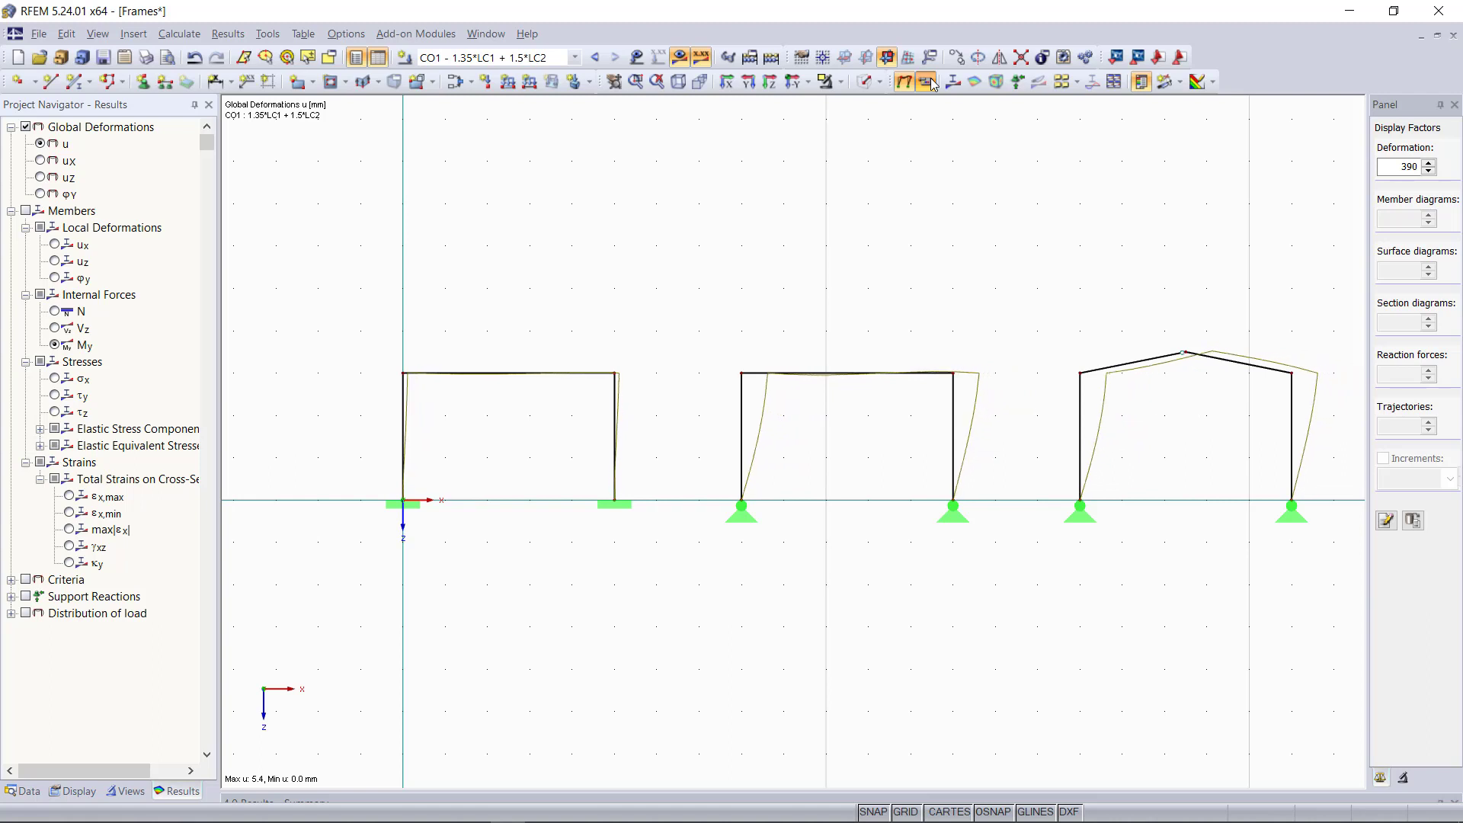
pyautogui.click(930, 80)
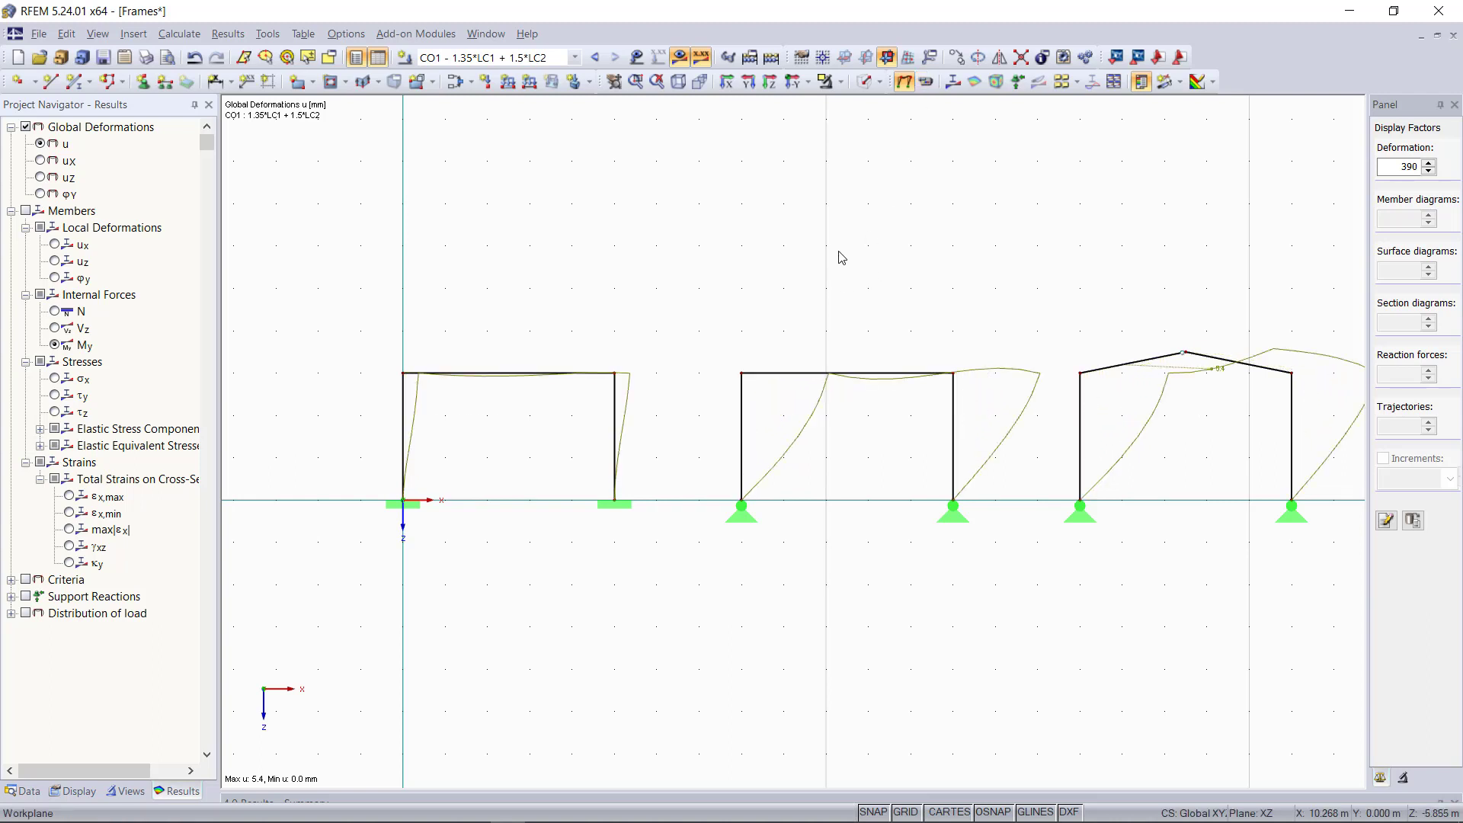
# Step: Display the member bending moments My and compare the diagrams for LC1, LC2 and CO1
pyautogui.click(58, 345)
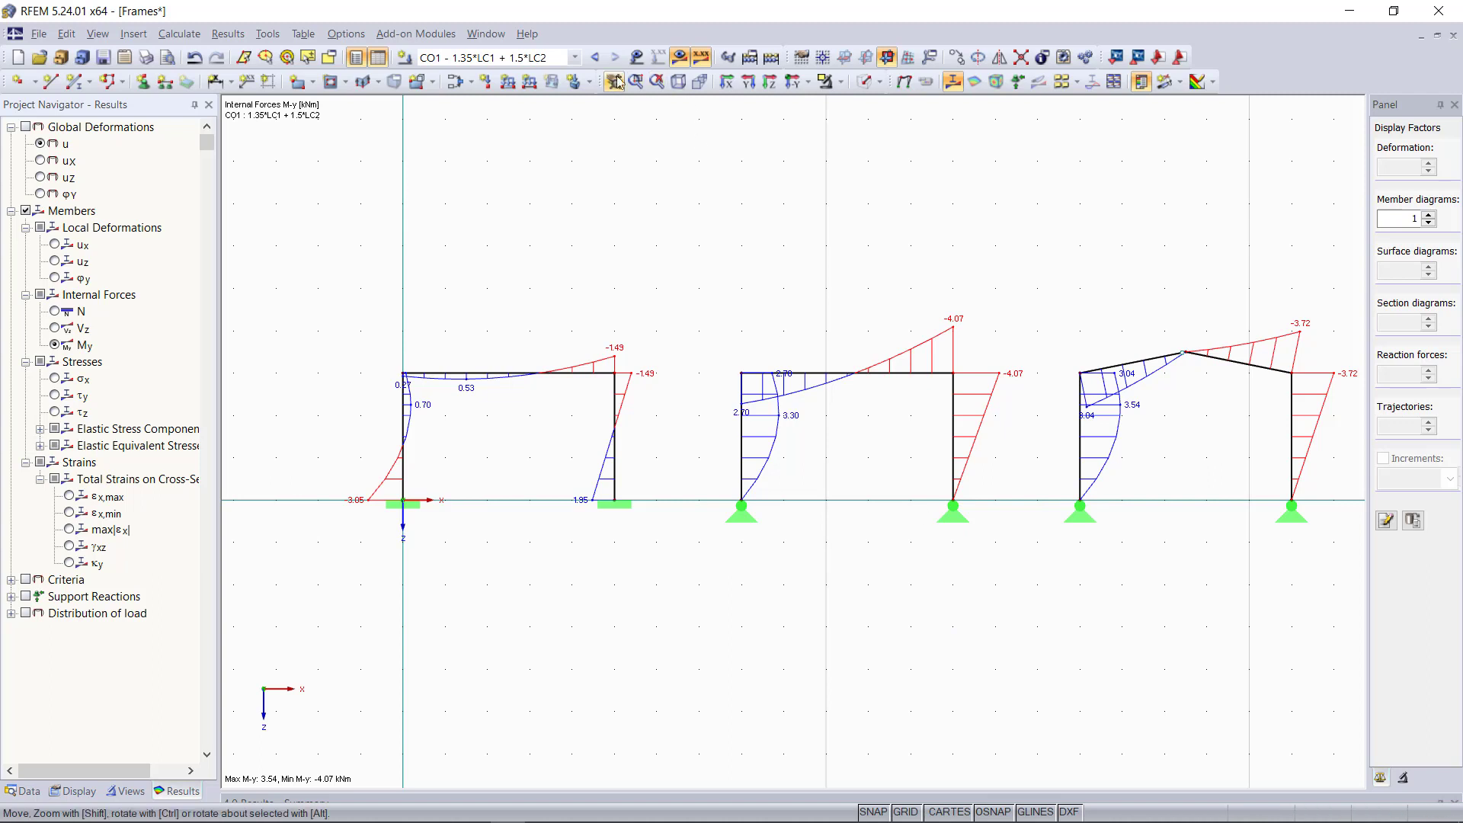
pyautogui.click(598, 59)
pyautogui.click(599, 63)
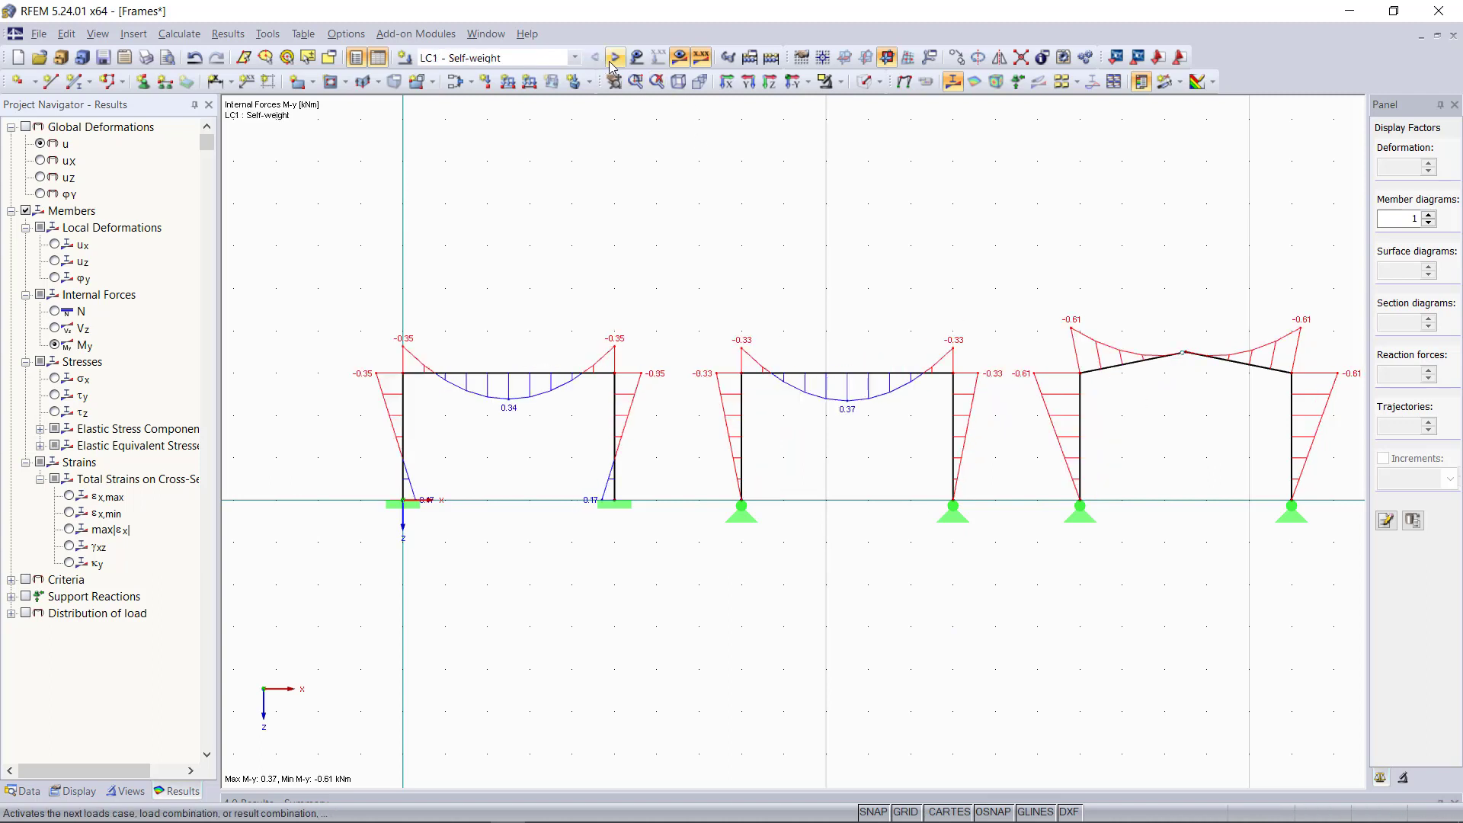
pyautogui.click(616, 59)
pyautogui.click(616, 58)
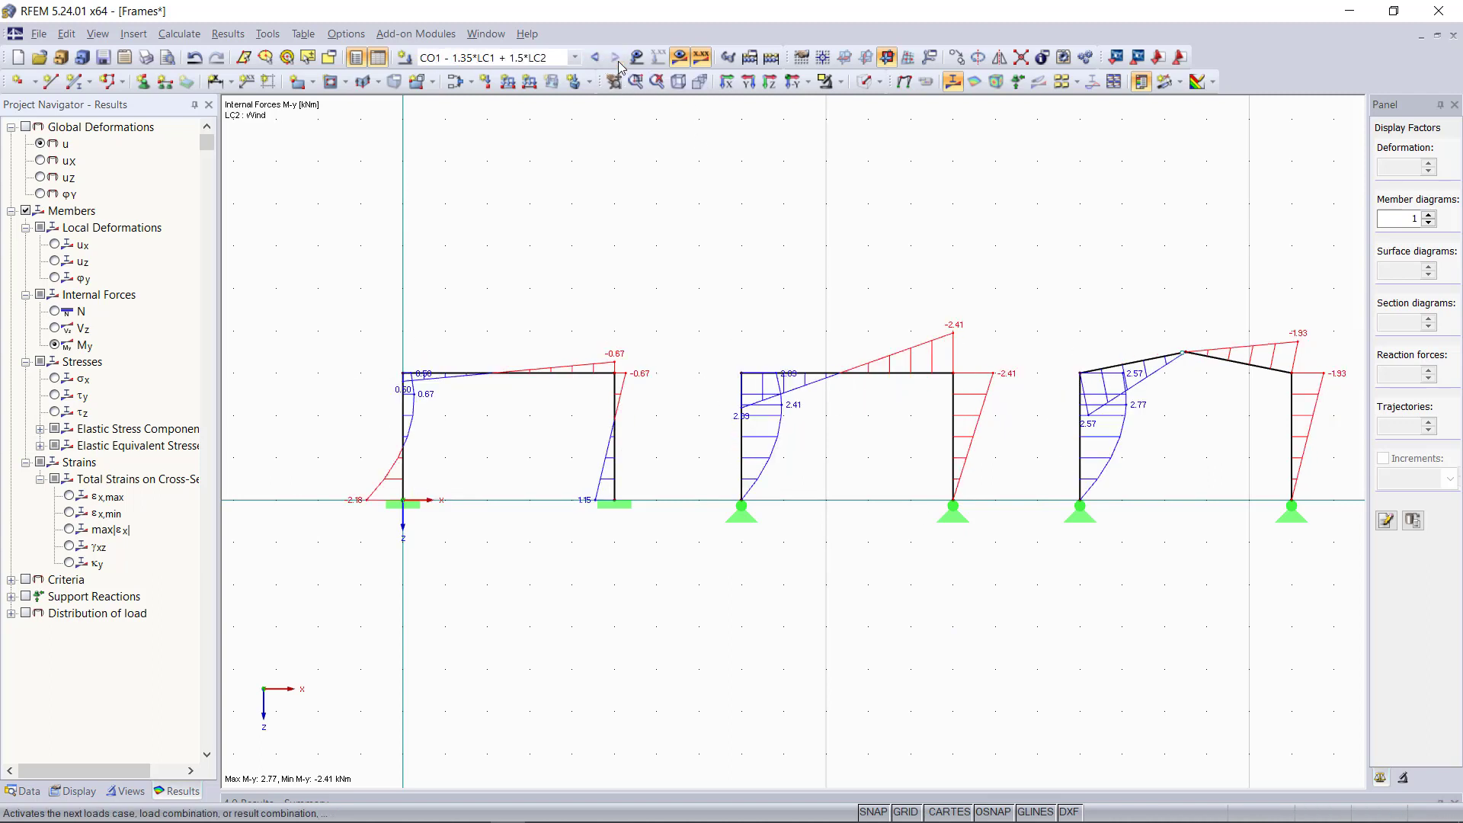